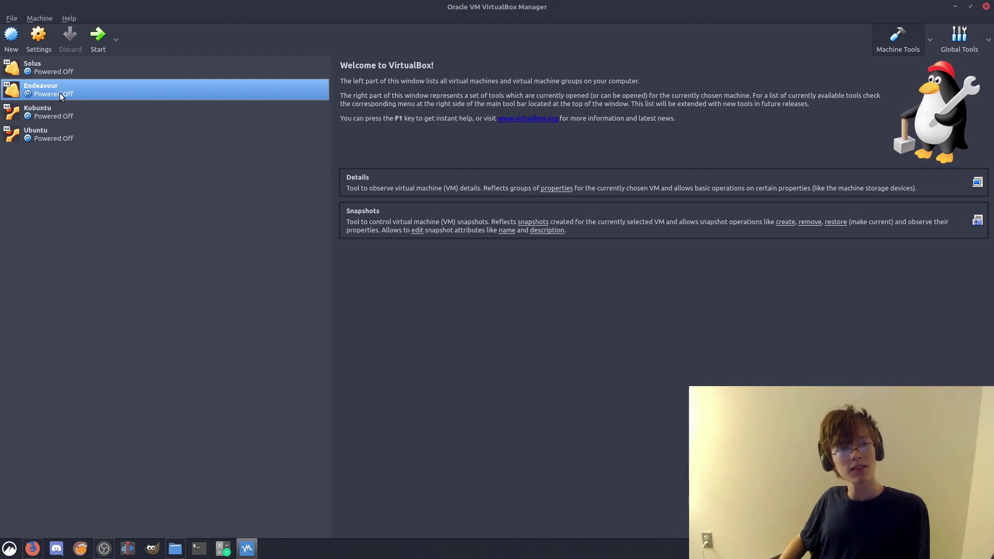
Start the Endeavour virtual machine in a maximized window and boot EndeavourOS (x86_64), dismissing the keyboard and mouse notices.
click(98, 35)
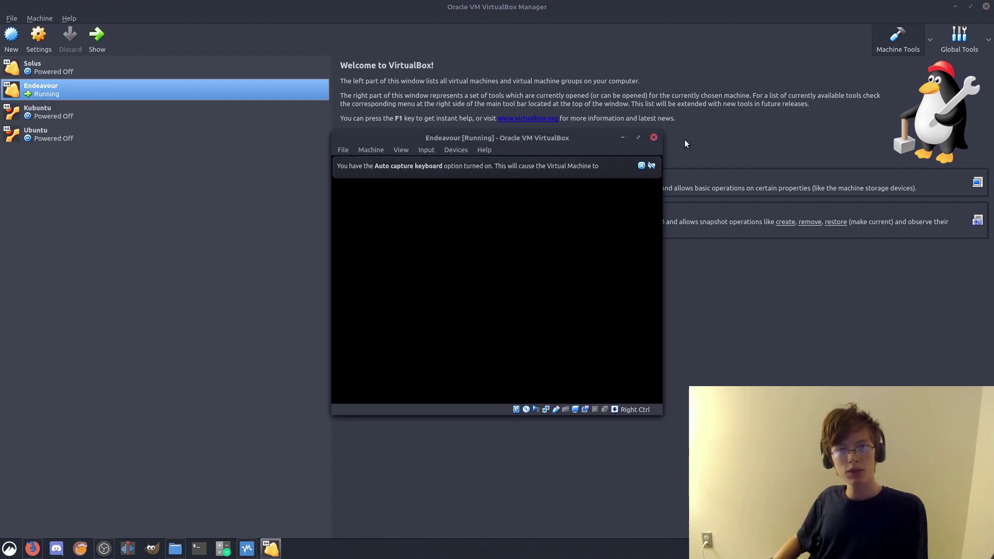
click(638, 137)
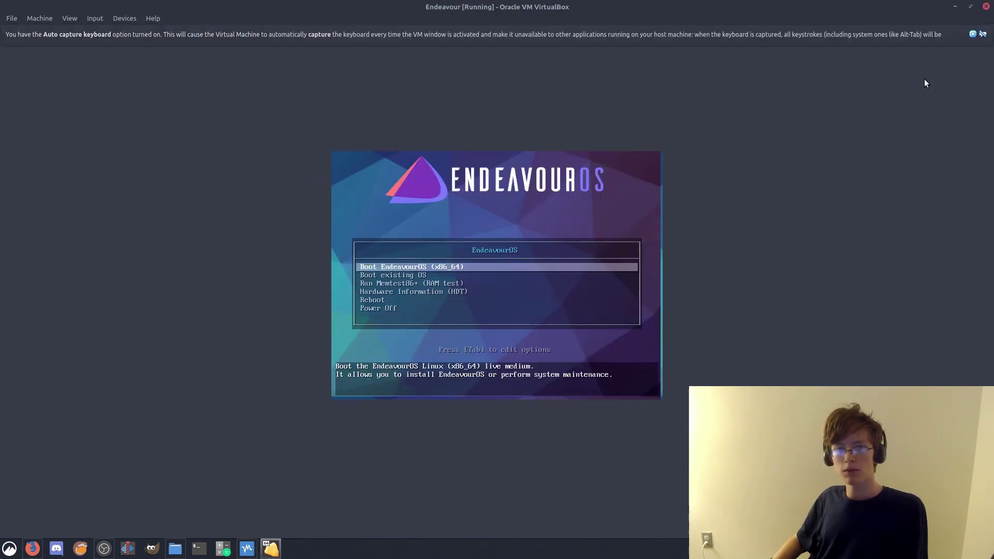
click(973, 35)
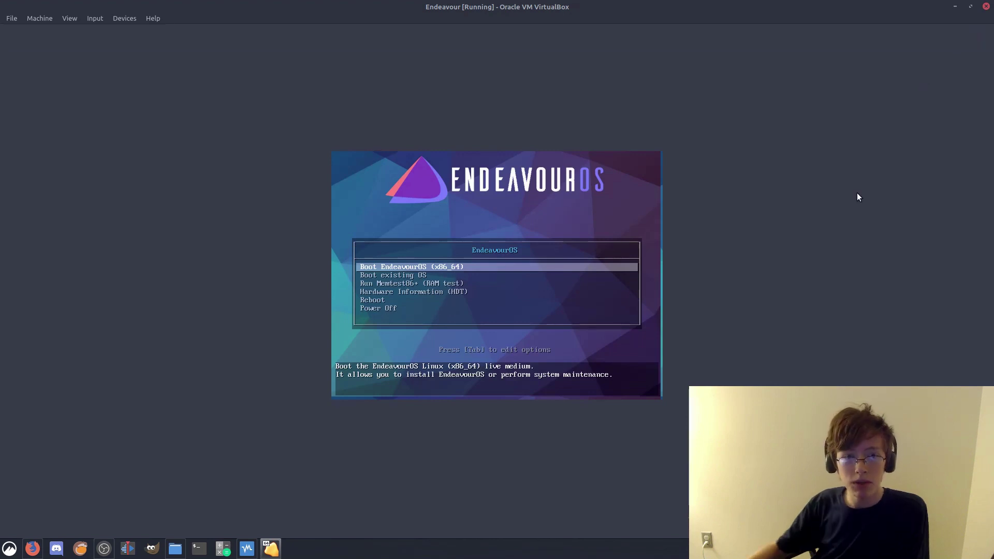
key(Return)
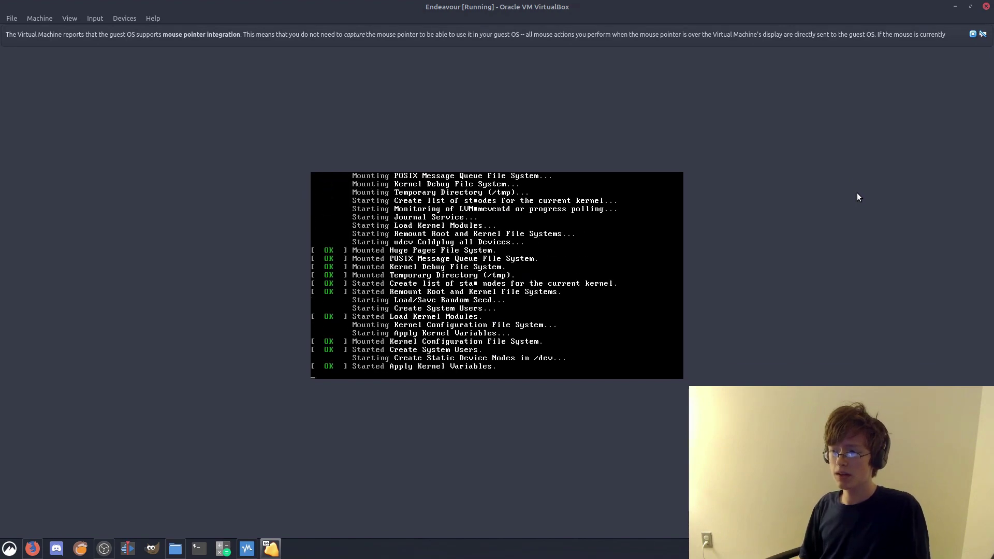
click(972, 34)
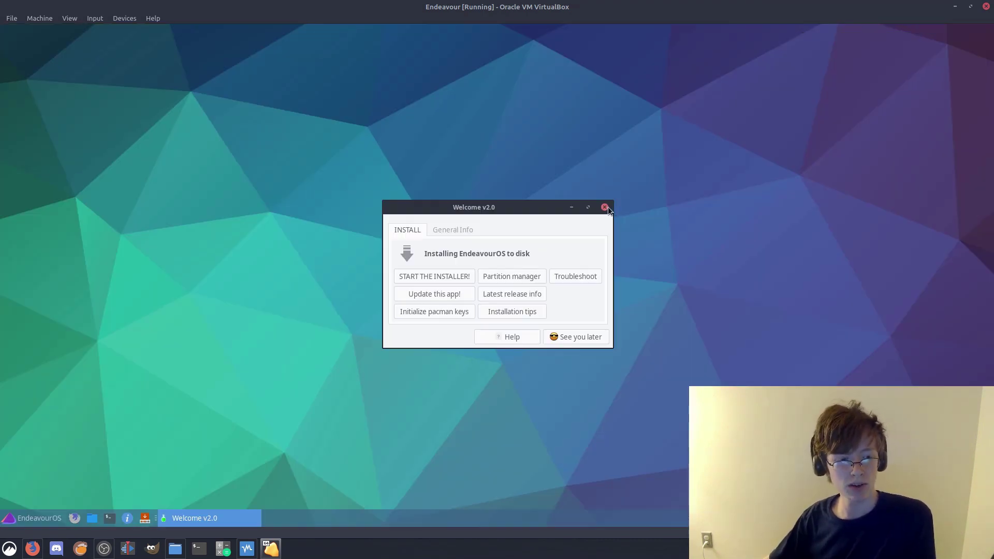
Close the live session's Welcome window and switch the virtual machine to full screen.
click(604, 208)
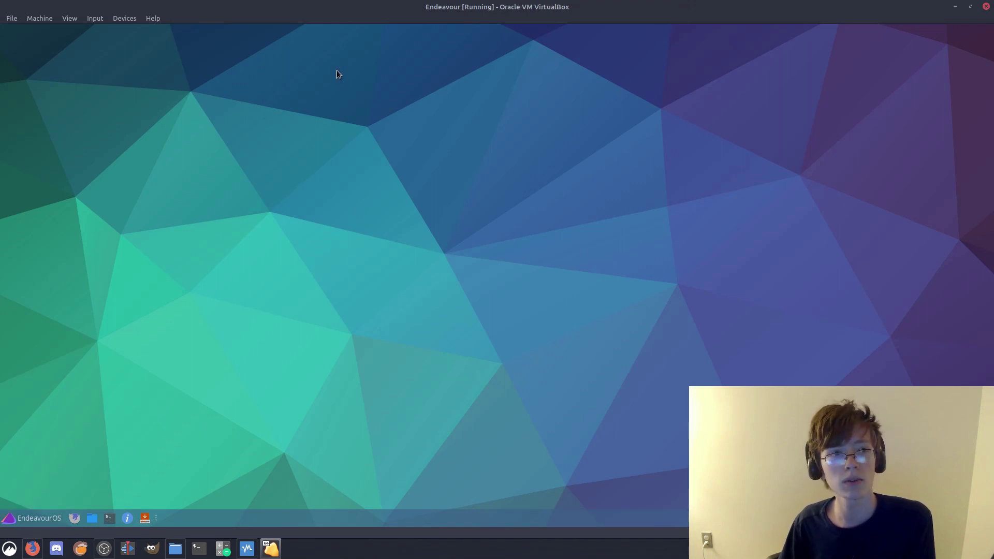
key(ctrl+f)
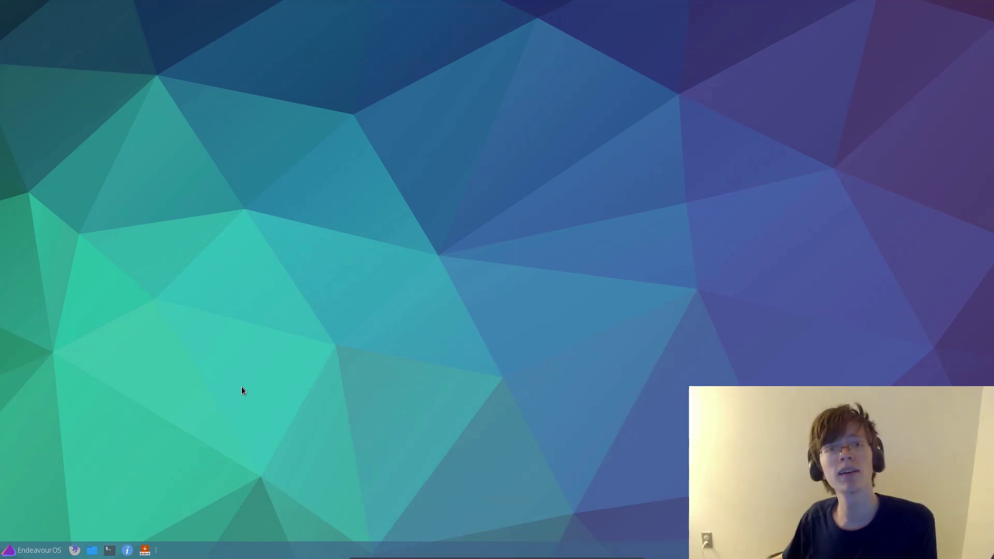
Launch the EndeavourOS installer and accept American English, the America/New York time zone and the default English (US) keyboard.
click(145, 550)
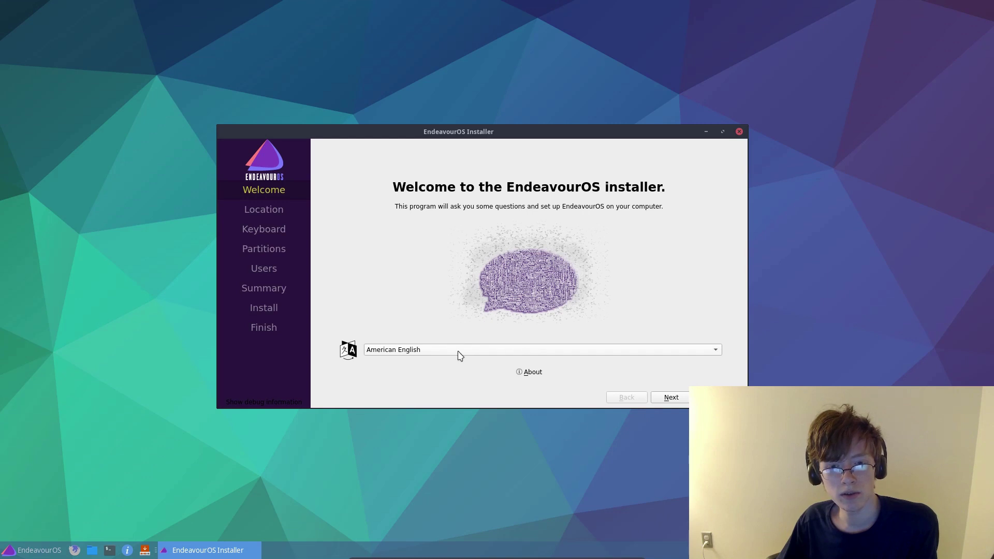
click(670, 397)
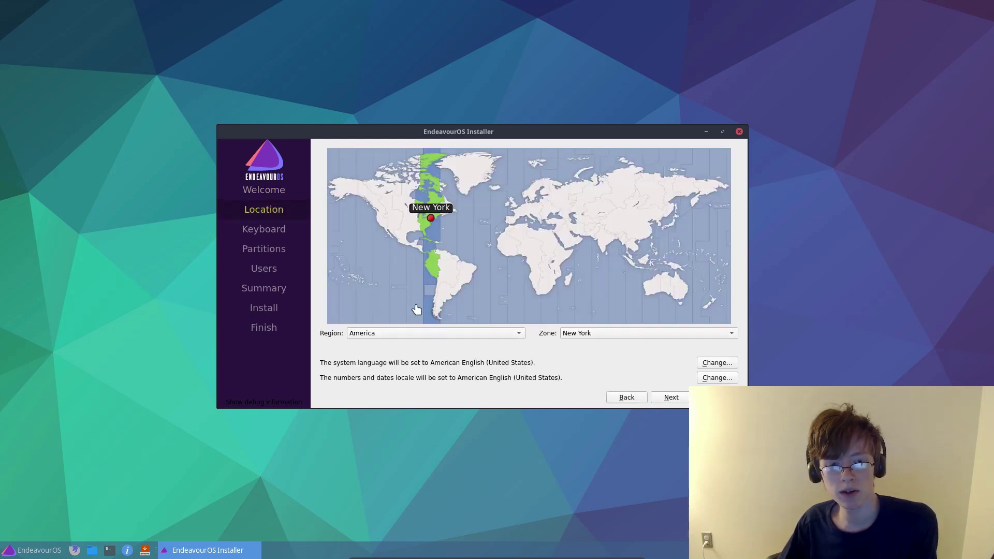
click(673, 398)
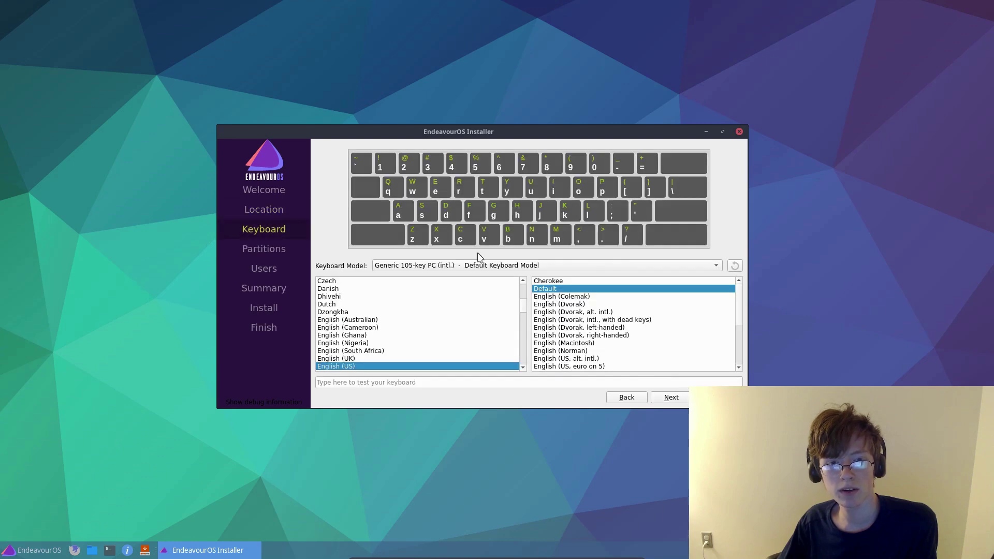
click(671, 397)
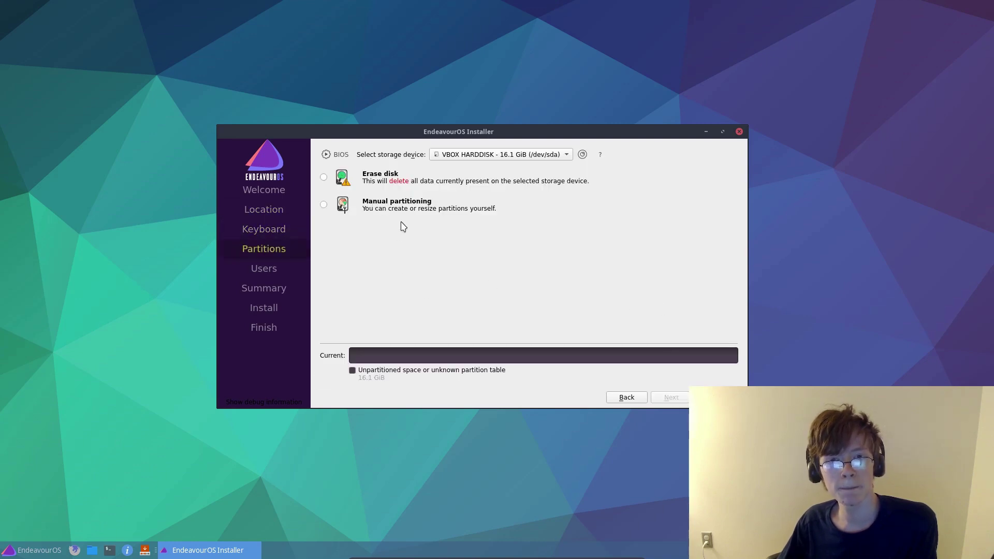
Choose to erase the VBOX HARDDISK (/dev/sda) with No Swap and continue to the user setup.
click(324, 177)
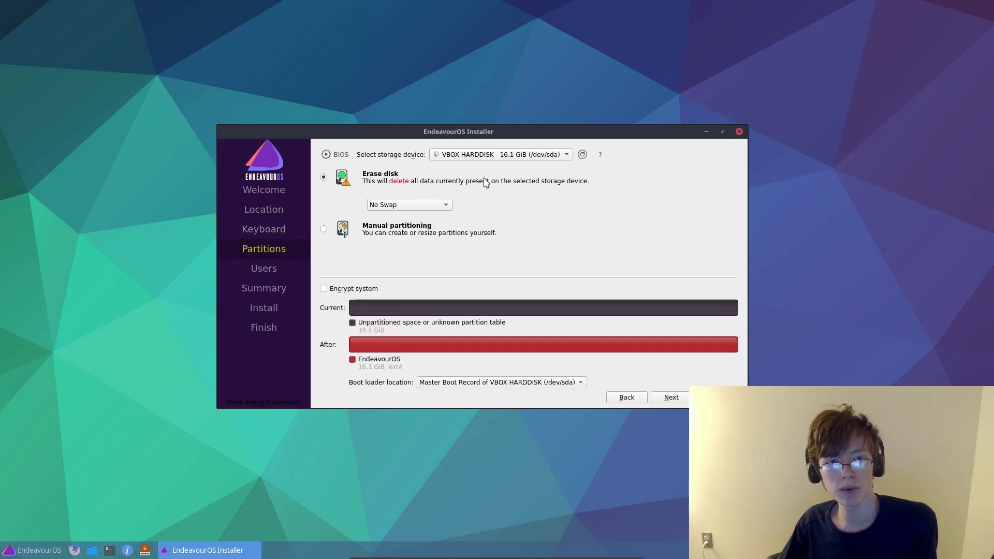
click(672, 398)
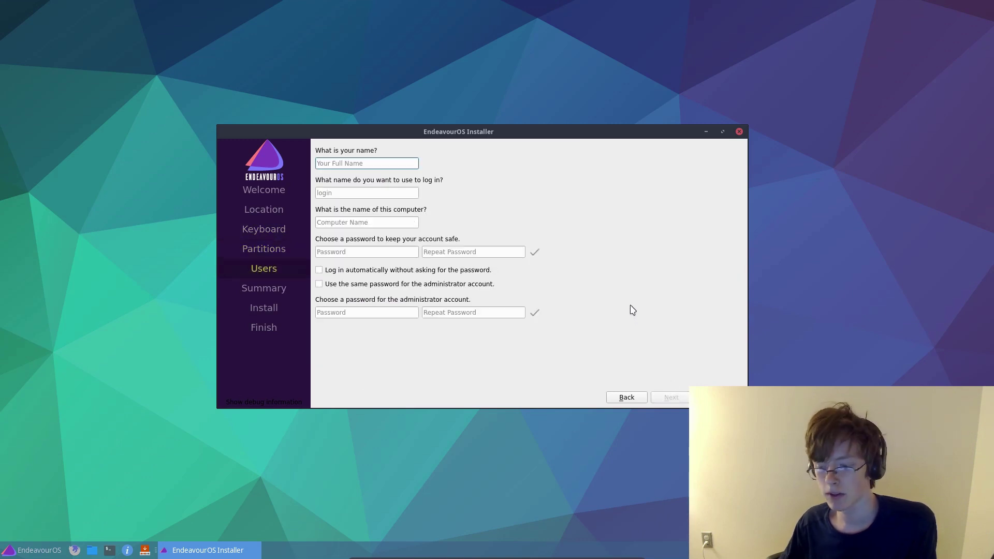
Enter the user's full name for the new account and set the computer name to aa.
text(a)
click(357, 226)
key(BackSpace)
key(BackSpace)
key(BackSpace)
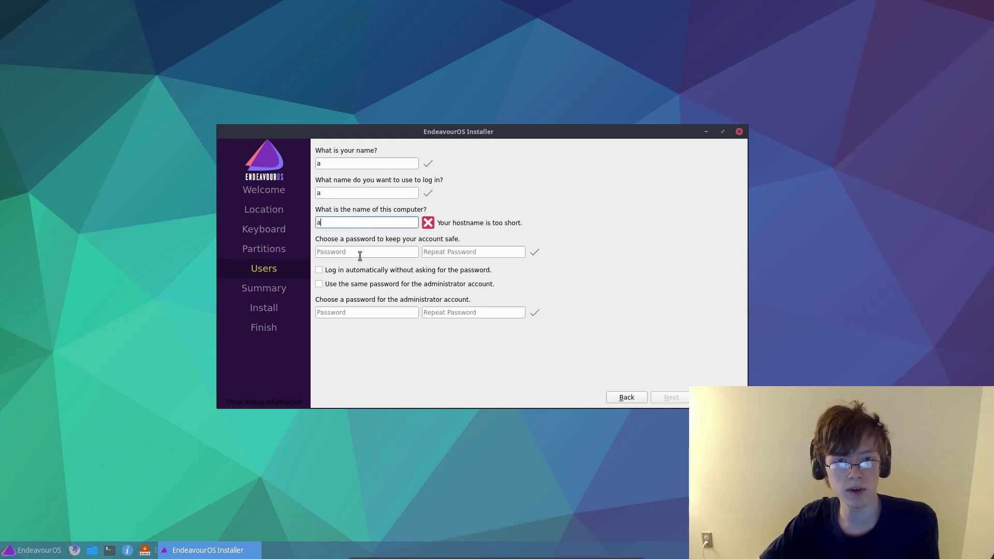
text(a)
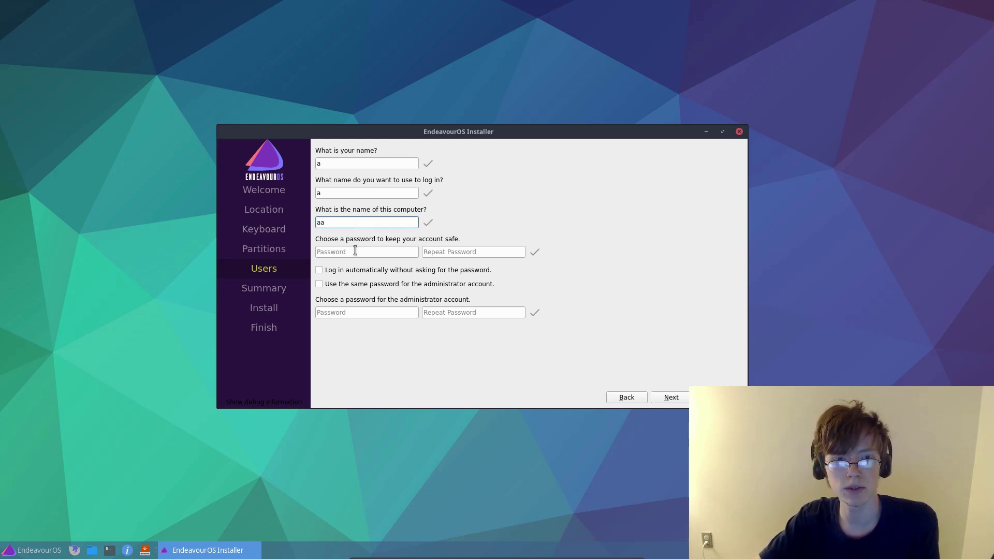
Enter and repeat the account password, use it for the administrator account too, and continue to the summary.
click(356, 252)
text(a)
click(437, 252)
text(a)
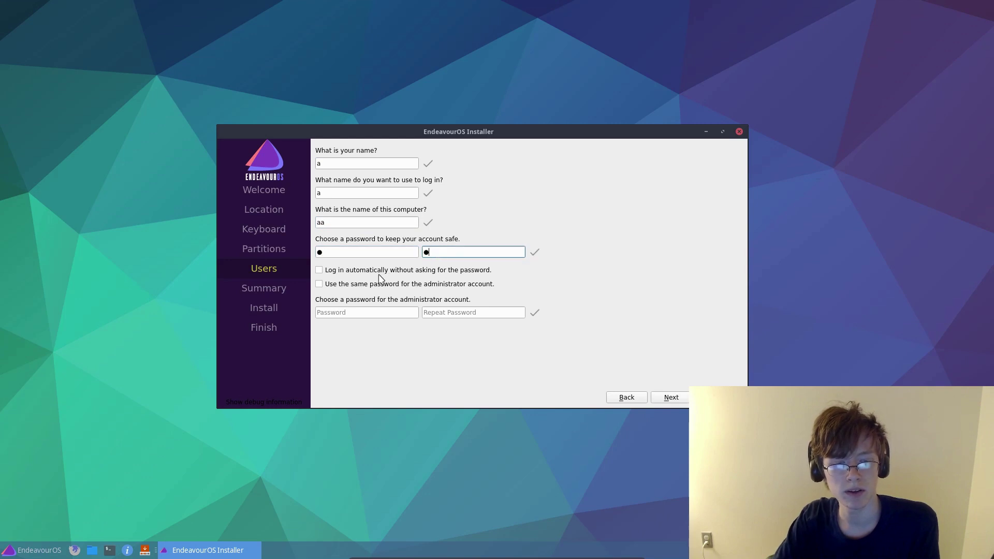
click(358, 284)
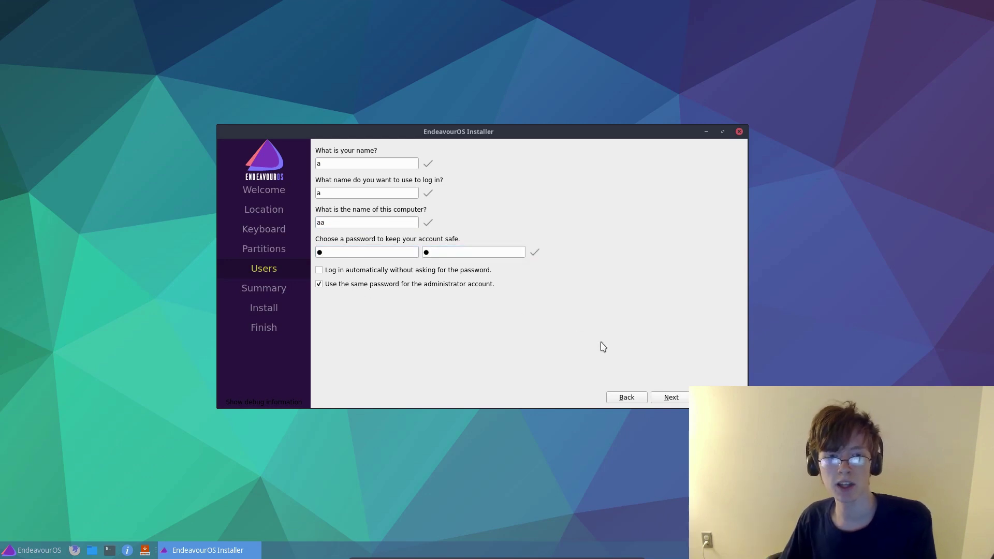
click(668, 398)
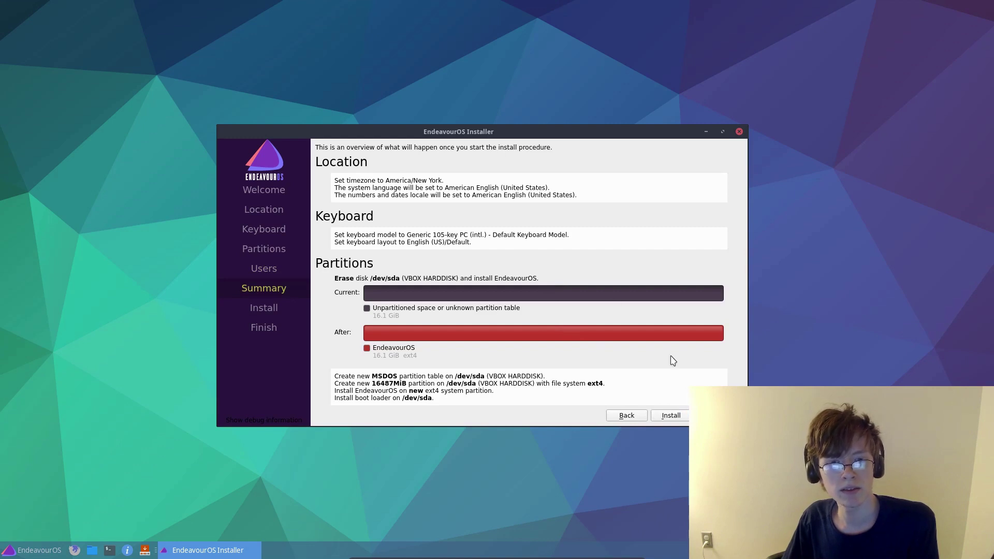
Confirm and run the EndeavourOS installation, choosing to restart once it is done.
click(674, 413)
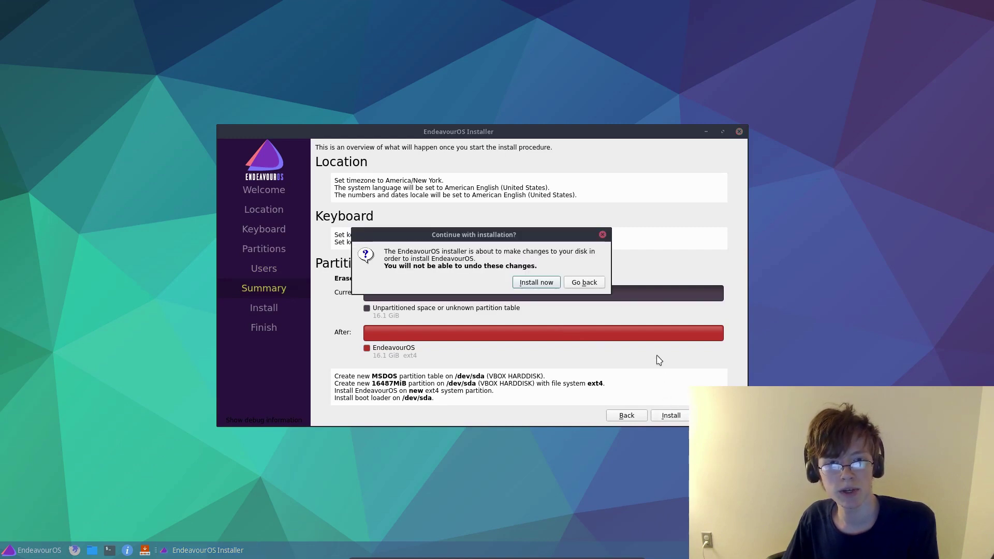
click(527, 281)
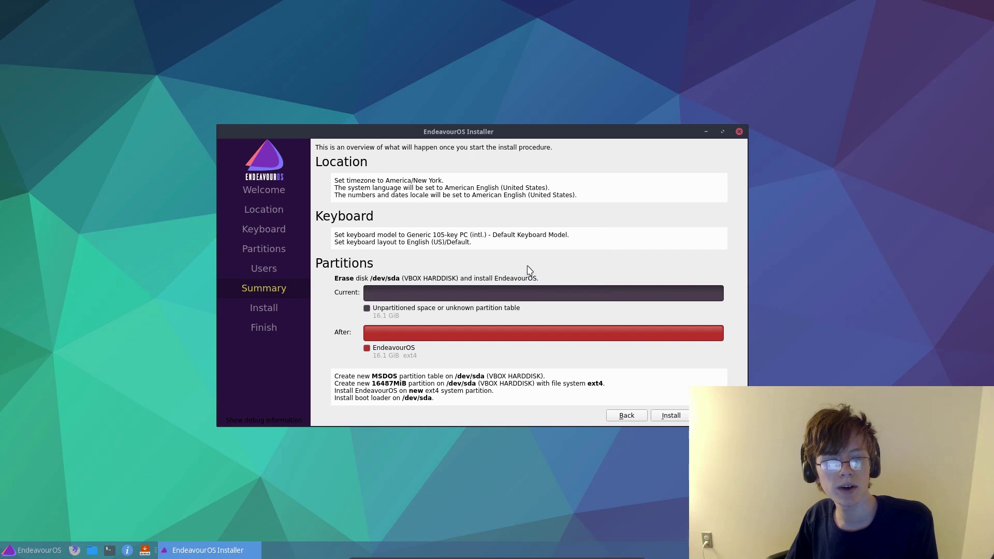
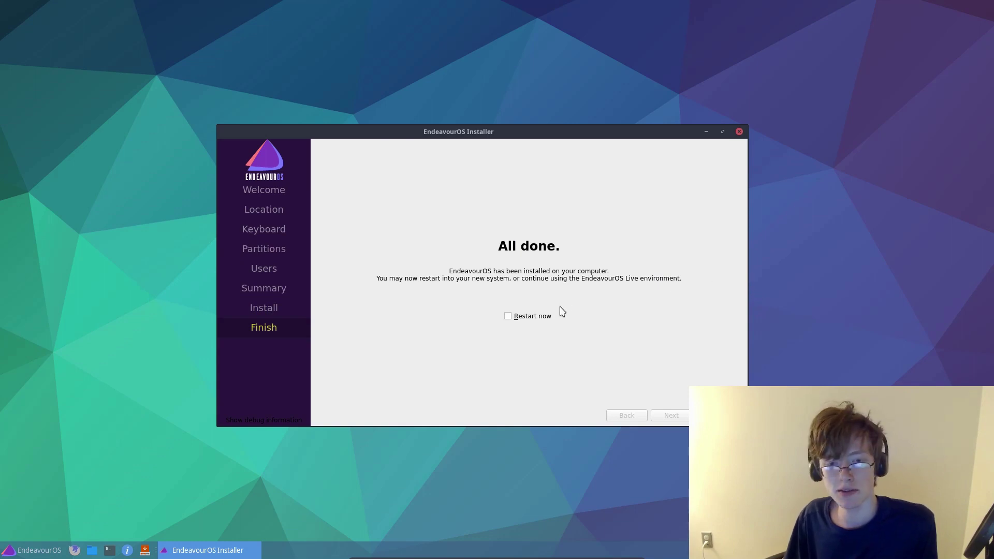
click(523, 317)
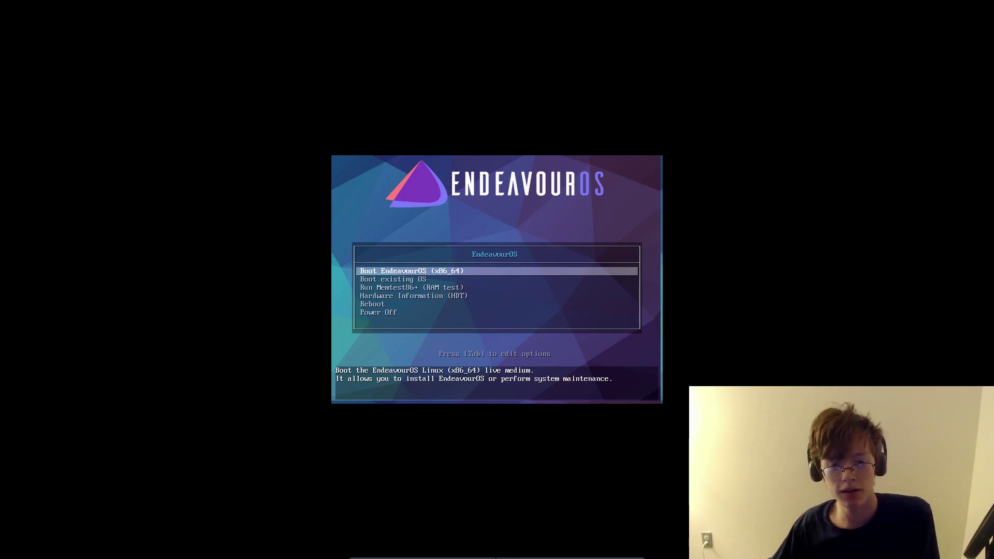
Power off the virtual machine and remove the EndeavourOS ISO from its optical drive.
mouse_move(595, 553)
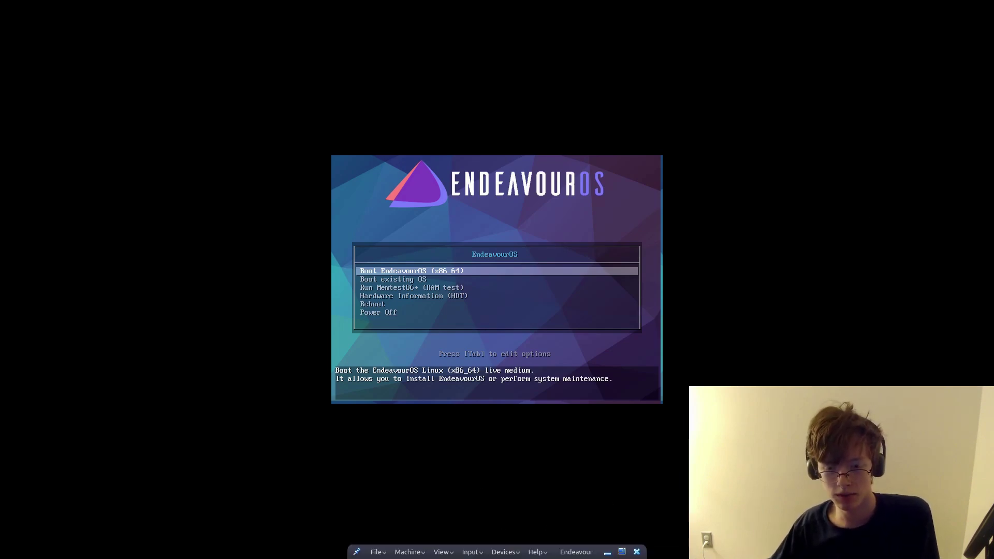
click(637, 551)
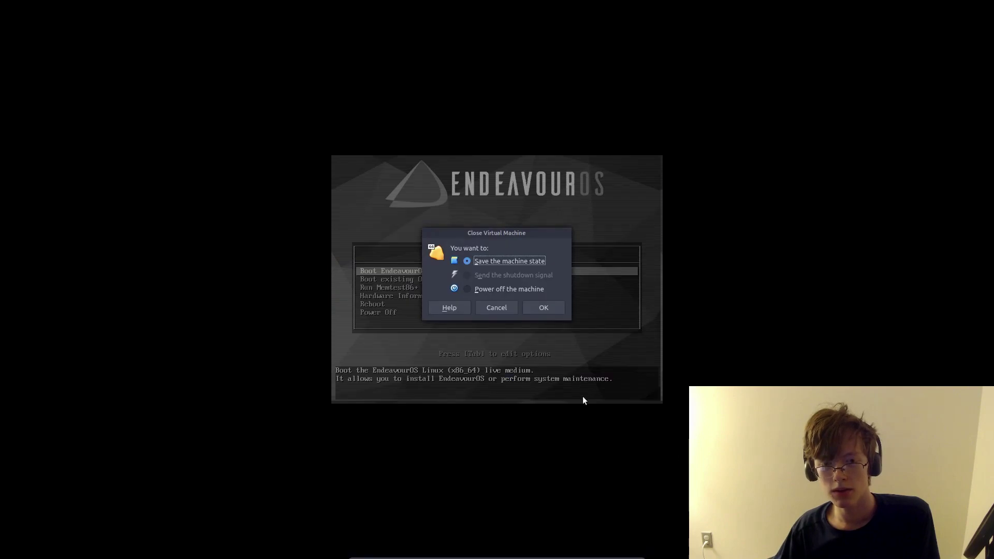
click(505, 290)
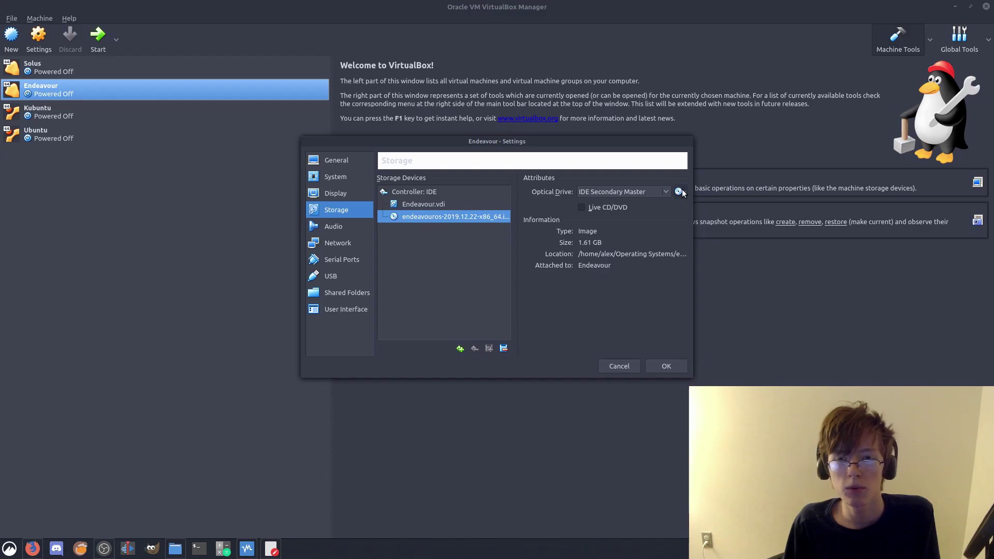
click(705, 281)
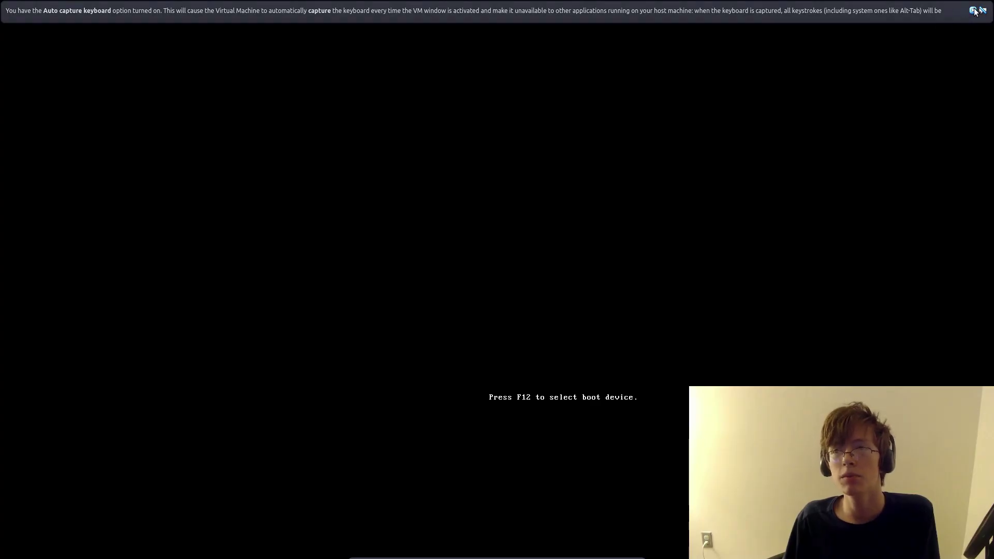
Boot the installed system with the EndeavourOS Linux, with Linux linux entry and log in with the account password.
click(973, 11)
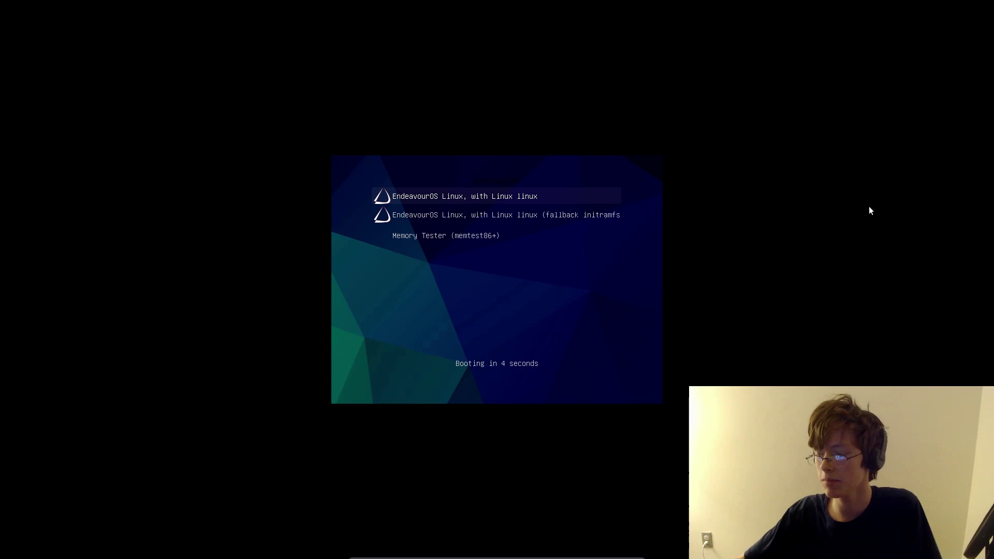
key(Down)
key(Up)
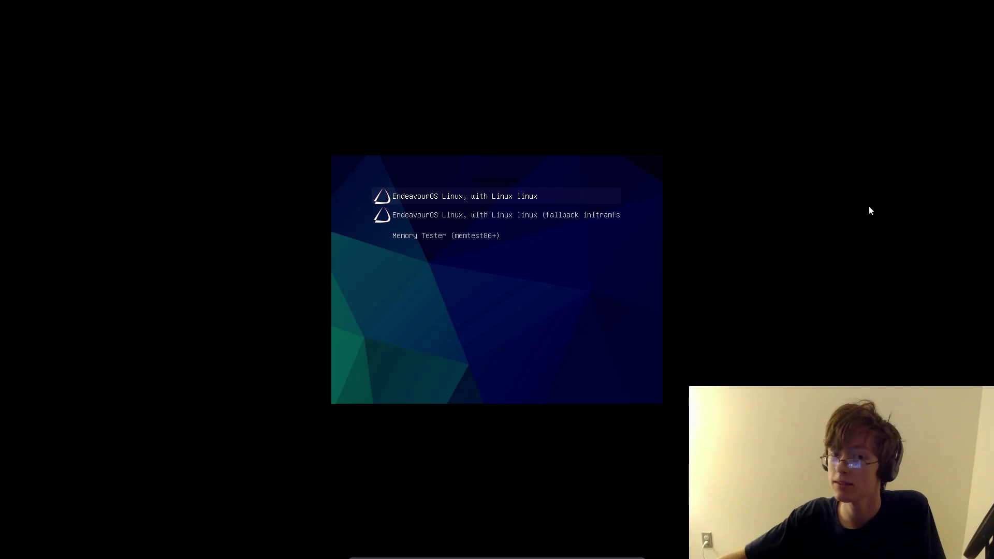
key(Return)
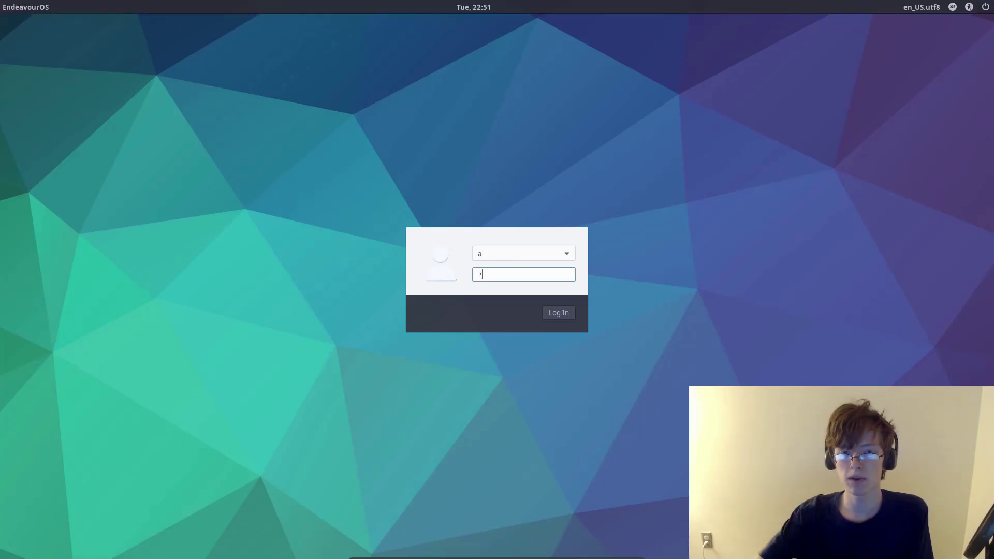
click(555, 319)
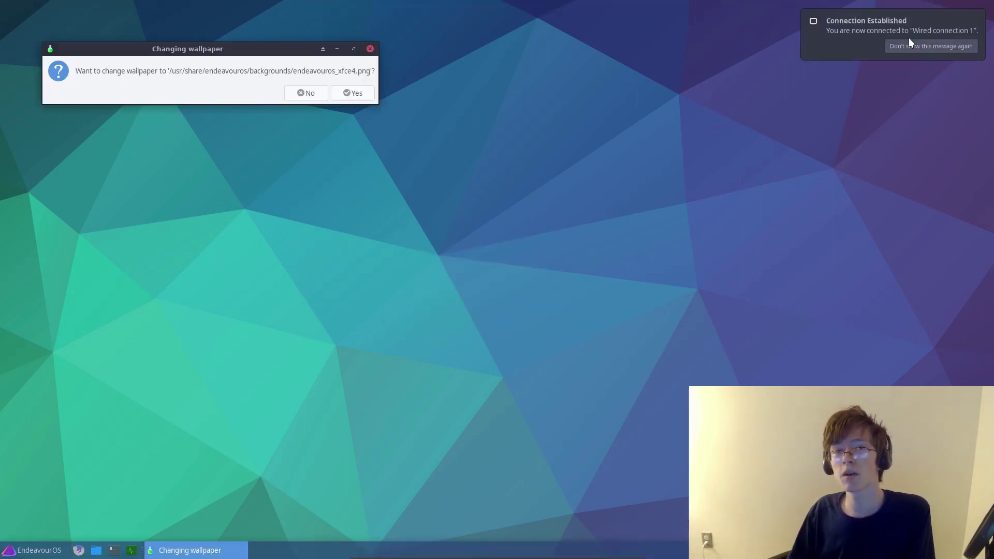
Accept changing the desktop wallpaper to endeavouros_xfce4.png.
drag(258, 55, 379, 107)
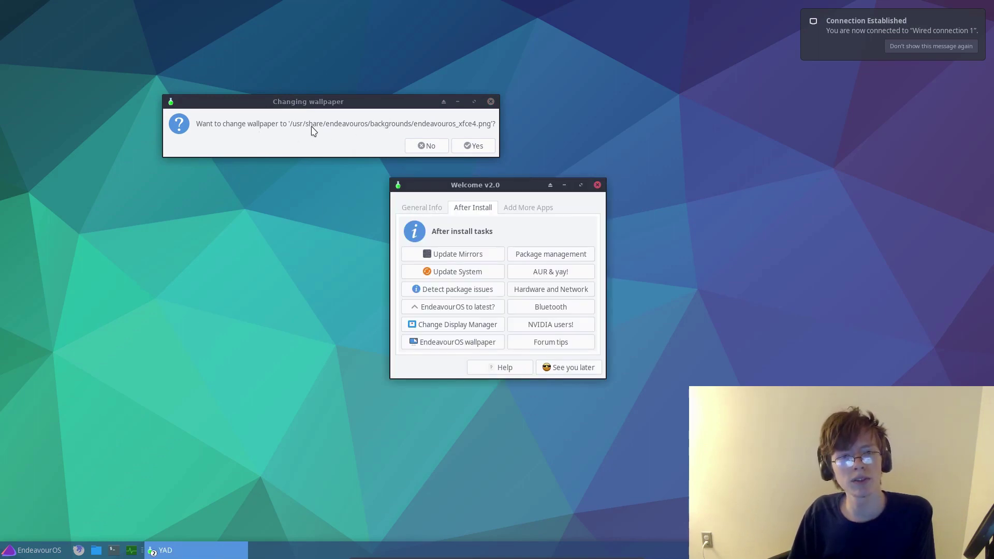
click(465, 141)
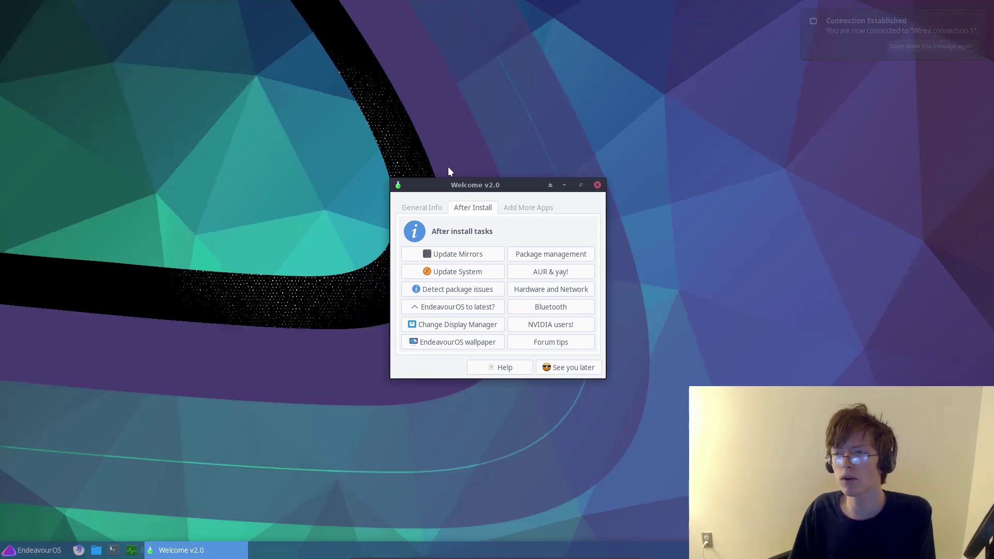
Review the Welcome window's after-install tasks, website links and popular apps offered for installation.
mouse_move(433, 186)
mouse_down()
mouse_move(691, 221)
mouse_move(738, 263)
mouse_move(733, 224)
mouse_move(667, 190)
mouse_move(434, 187)
mouse_up()
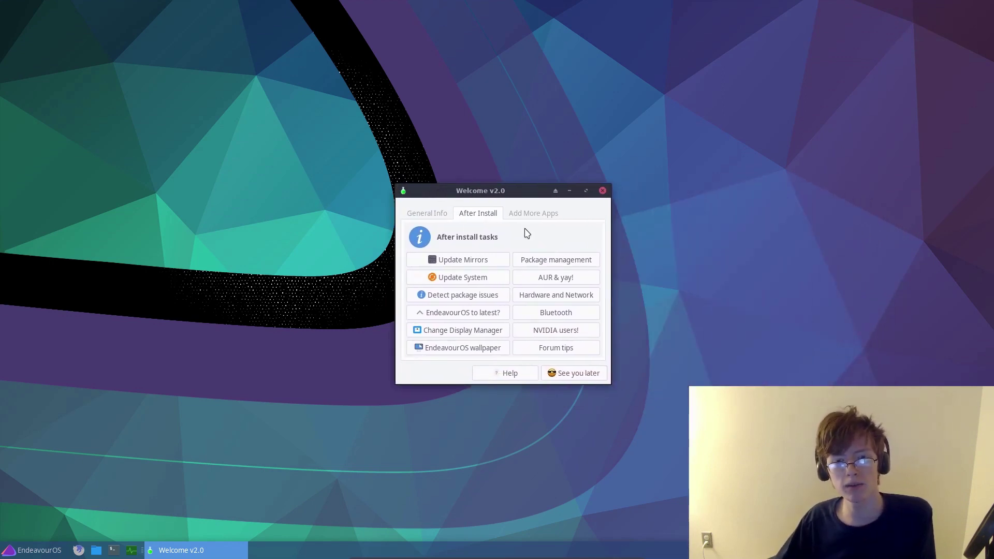
click(441, 214)
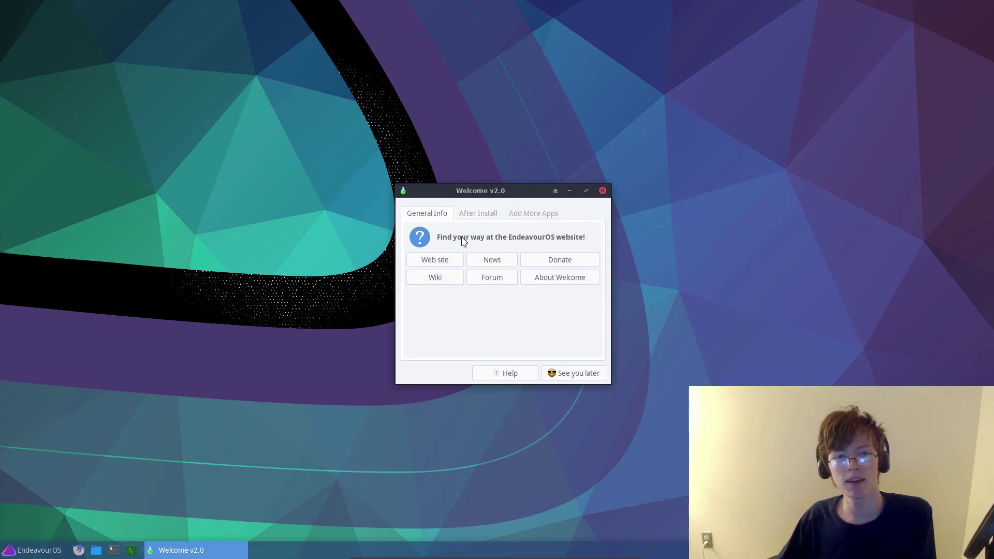
click(532, 218)
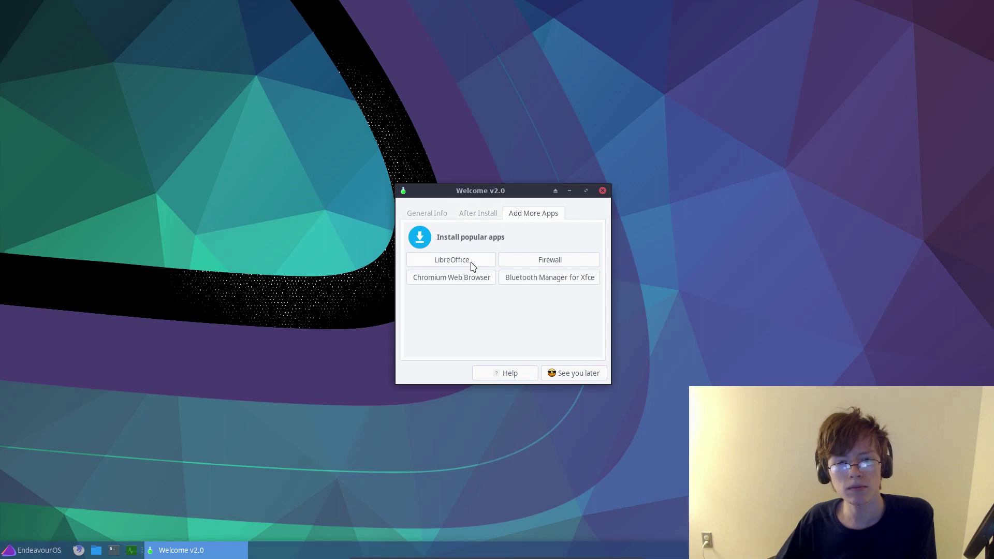
Open the NVIDIA users guide from the after-install tasks and look through the Nvidia installer page.
click(498, 215)
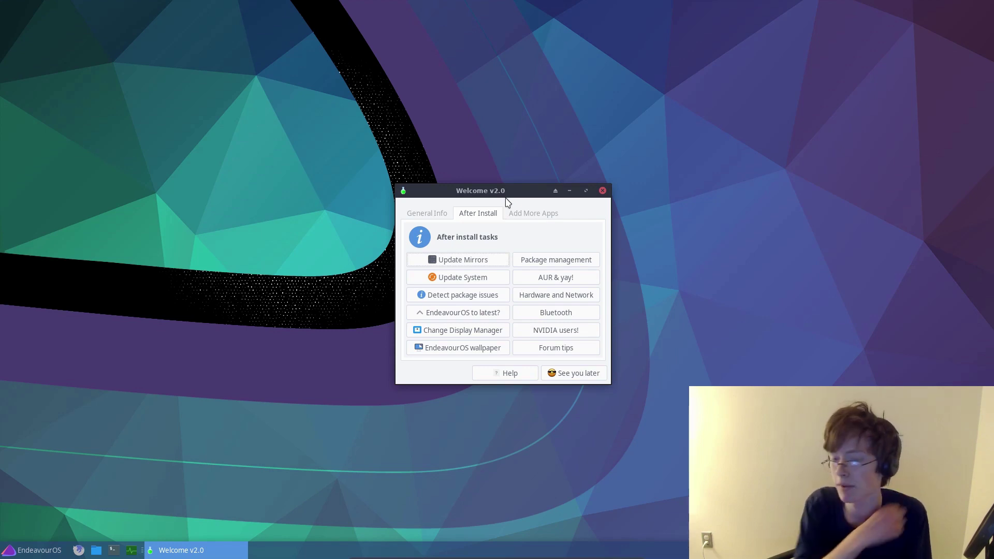
click(514, 261)
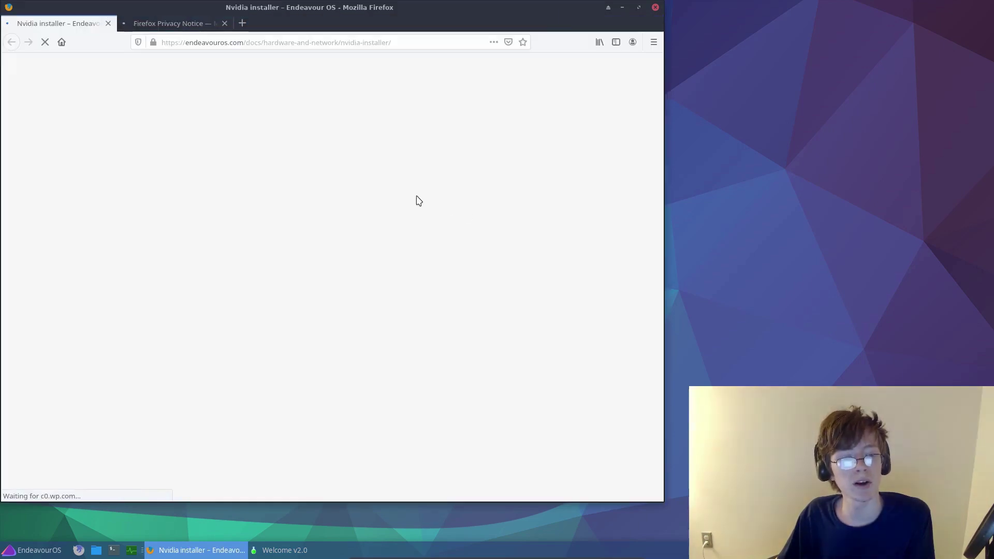
scroll(302, 256, down, 5)
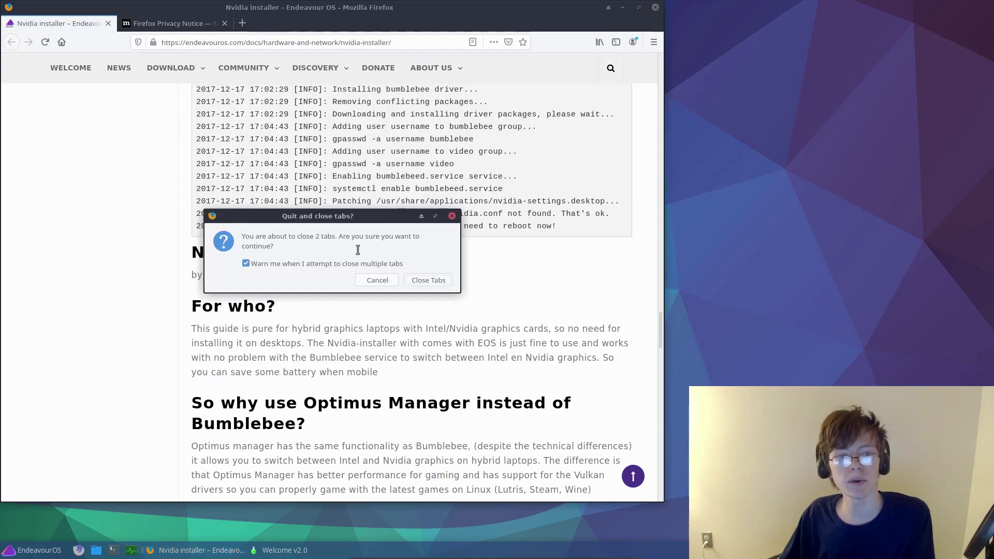
Turn off the warning about closing multiple tabs, close all Firefox tabs and close the Welcome window.
click(348, 265)
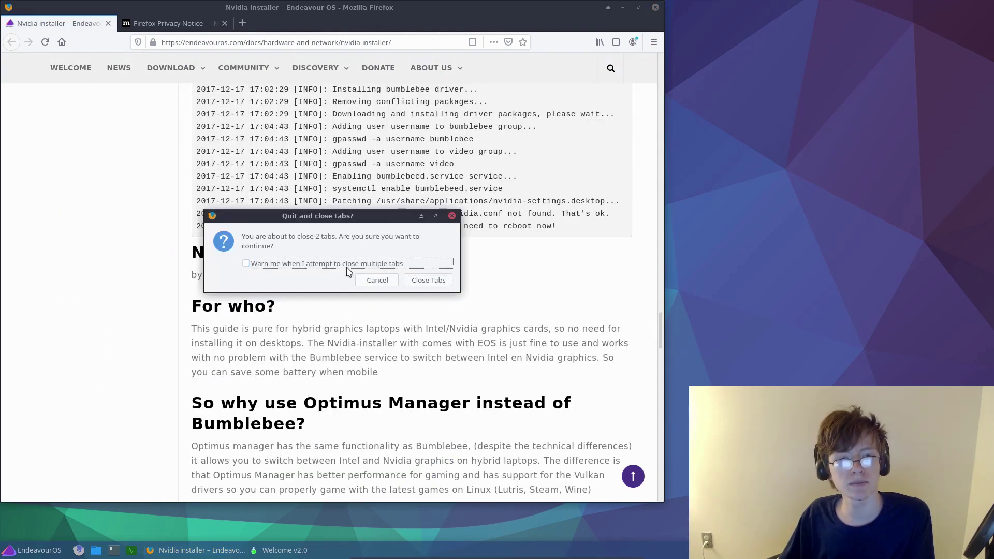
click(420, 279)
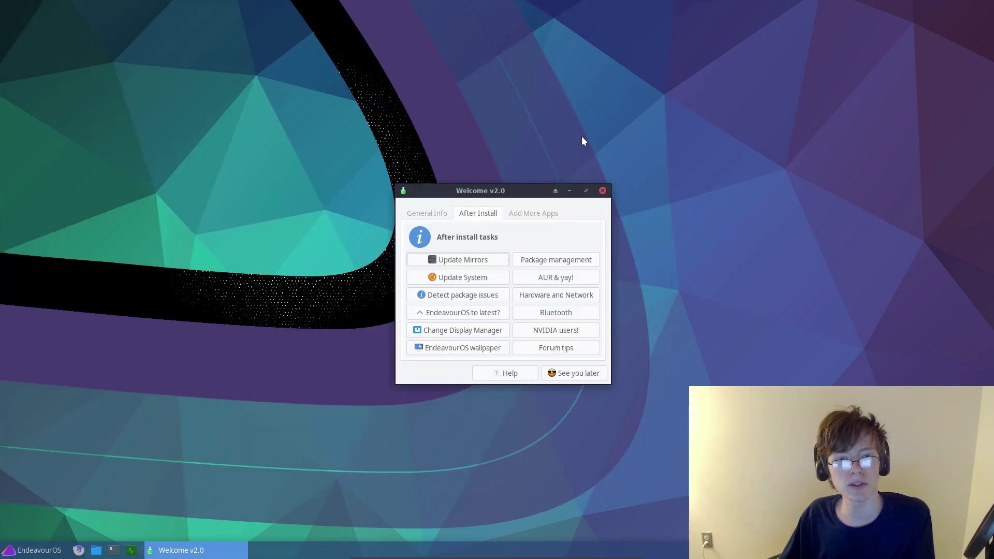
click(600, 191)
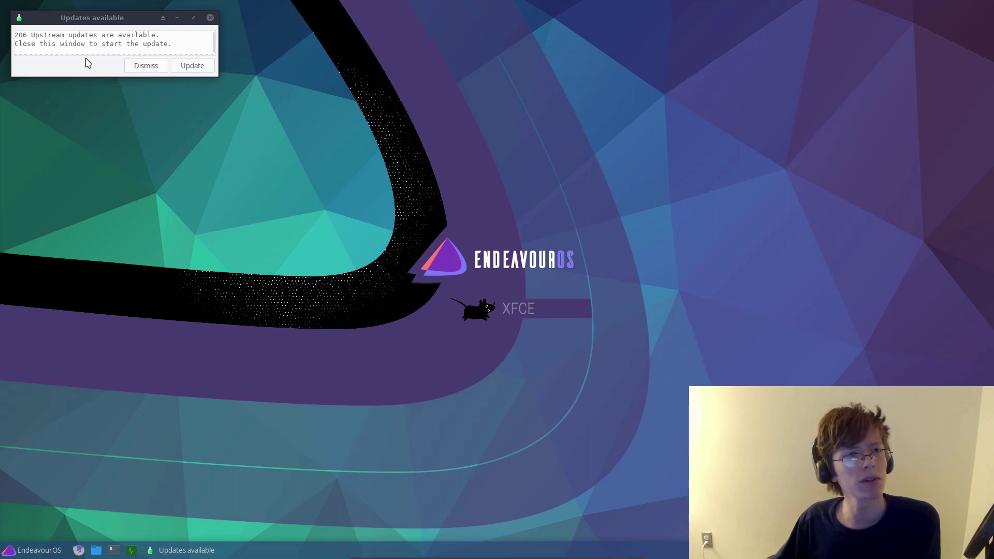
Start the available system updates, authorize them with the root password and move the terminal window clear of the desktop's centre.
click(191, 66)
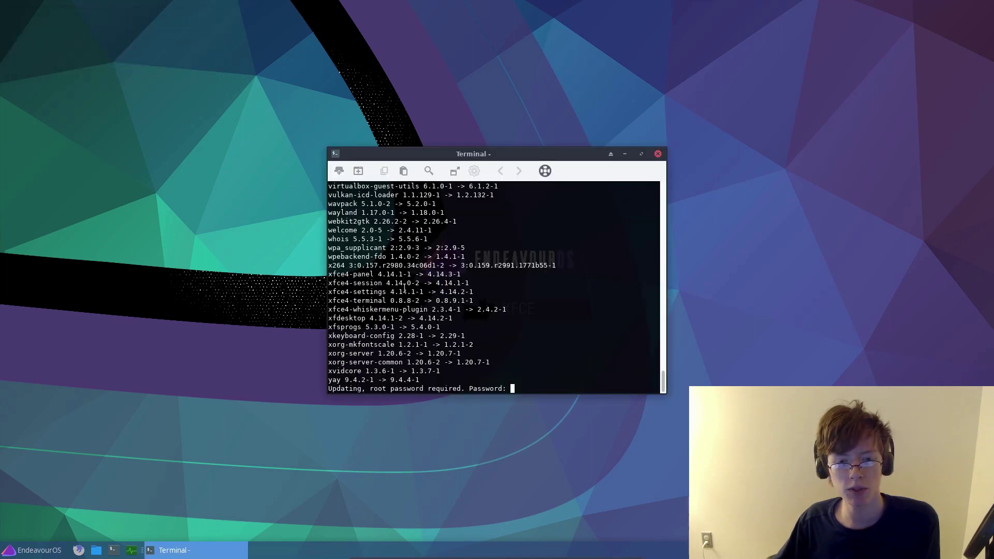
key(Return)
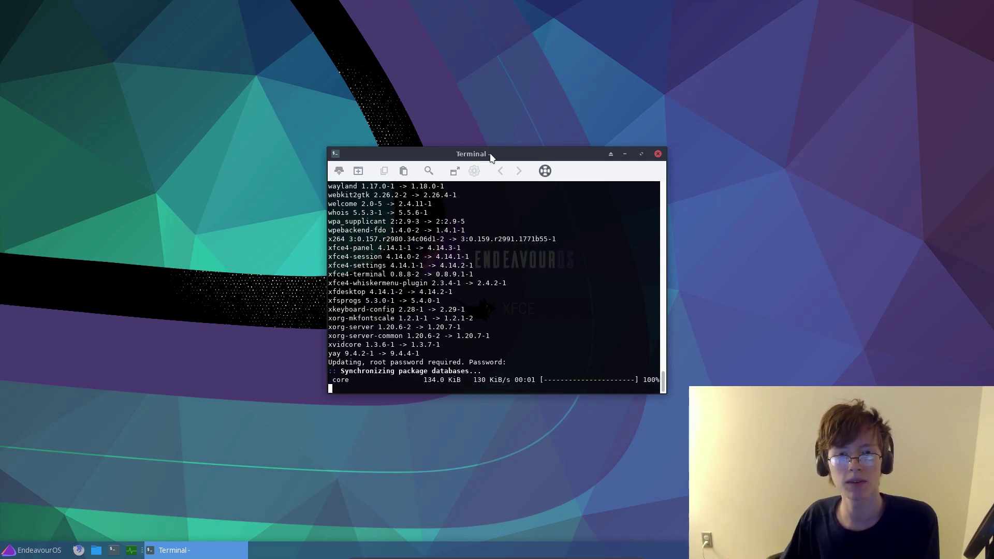
drag(491, 157, 187, 28)
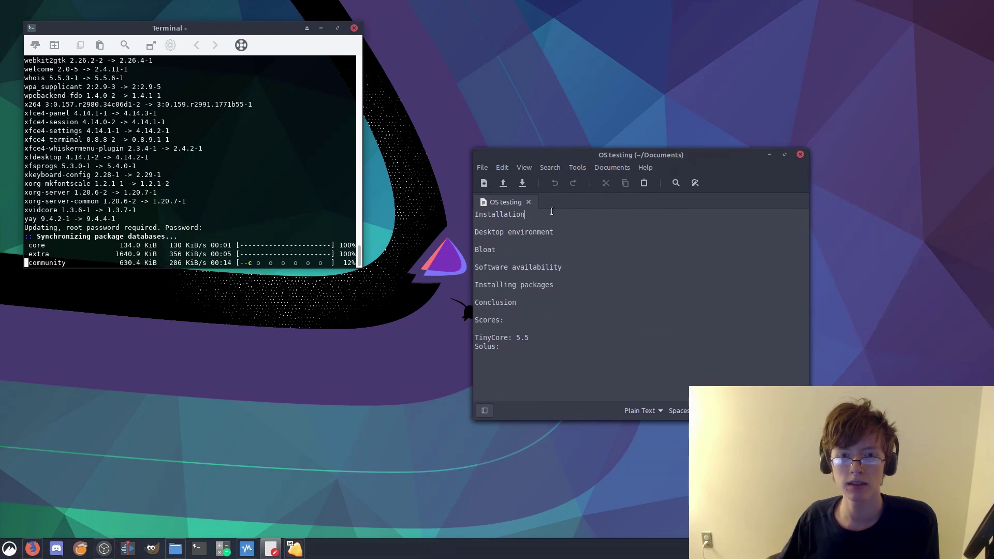
Switch to the OS testing notes, enter a score of 9 for Installation and remove the Solus line.
click(551, 212)
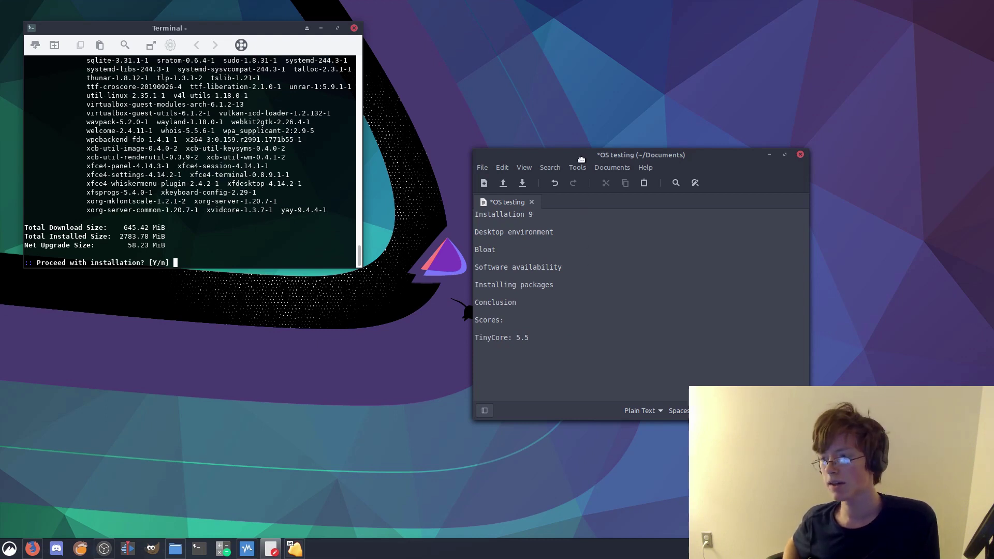
Return to the update terminal, confirm proceeding with the installation with y and move the window aside.
click(207, 262)
text(y)
key(Return)
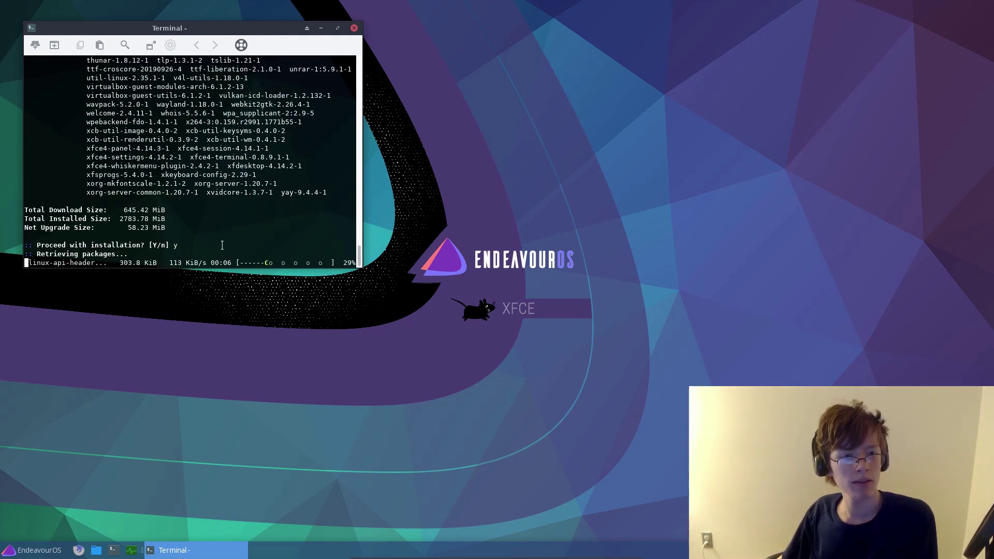
drag(254, 28, 862, 30)
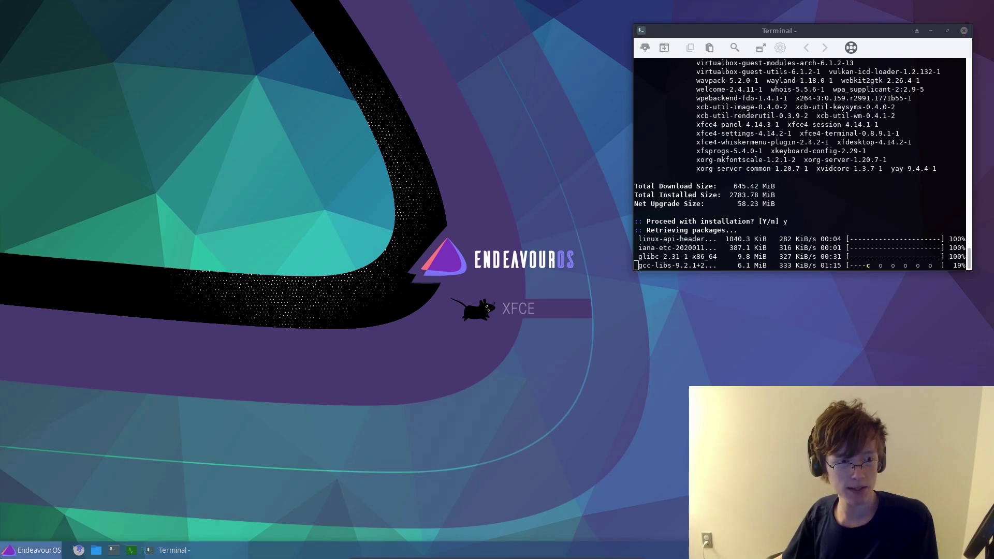
key(super)
key(super)
key(super)
key(super)
key(super)
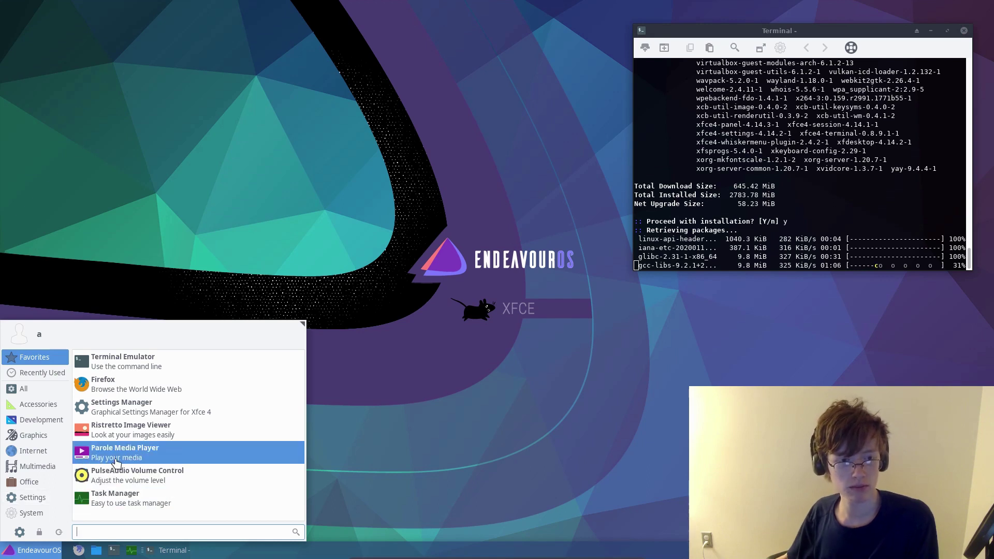
click(358, 442)
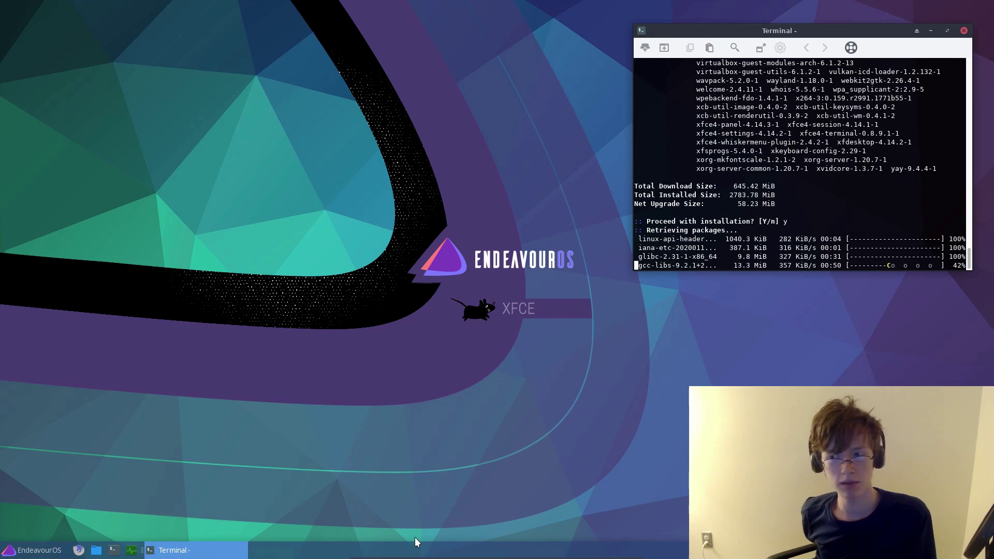
Open the desktop's Appearance settings and apply the Adwaita-dark style.
click(32, 549)
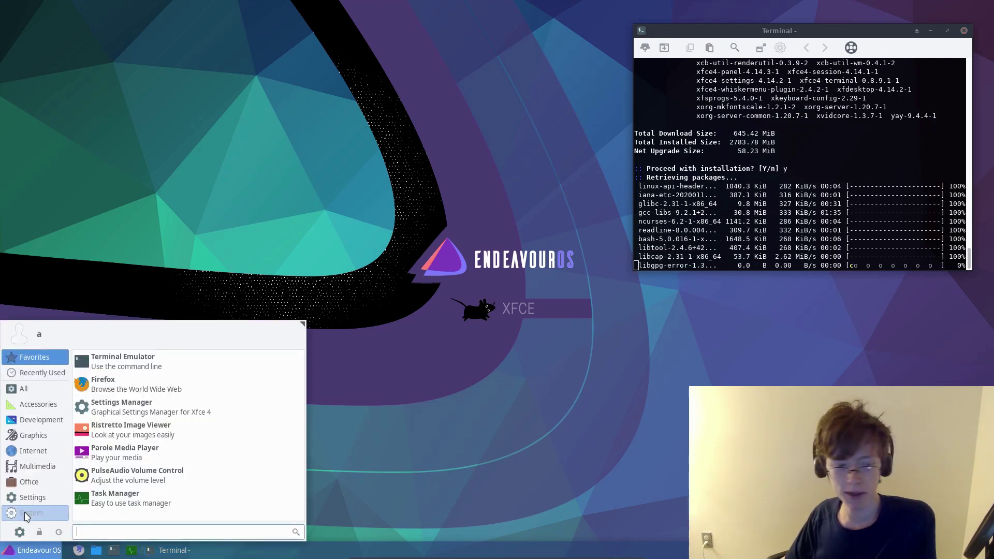
click(26, 514)
click(32, 497)
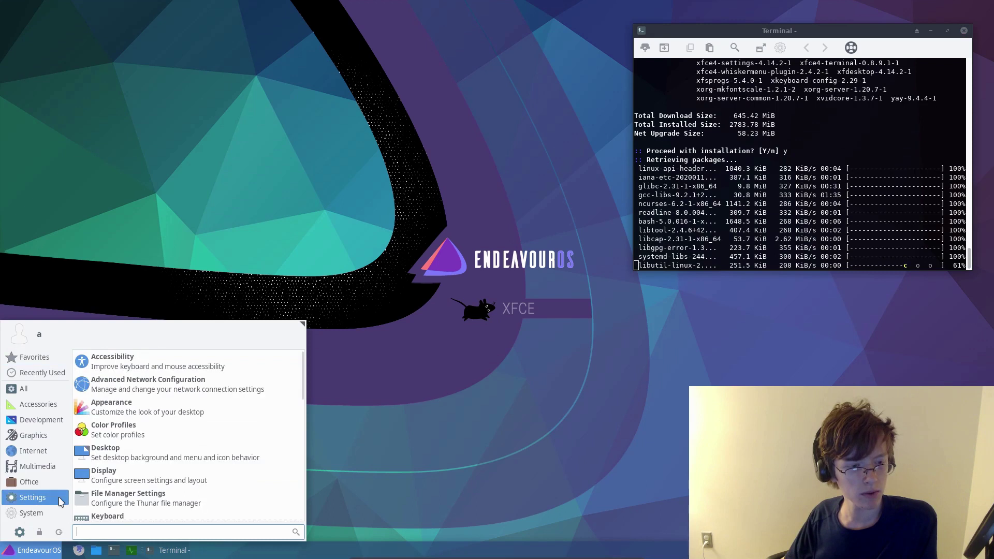
click(133, 409)
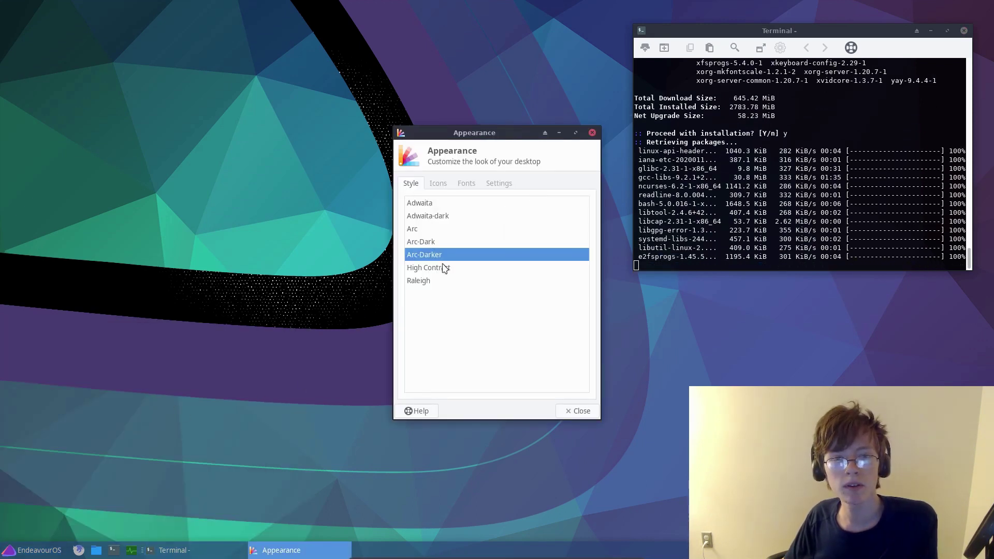
click(427, 219)
Set the desktop's icon theme to Paper and its style to Arc-Dark.
click(451, 185)
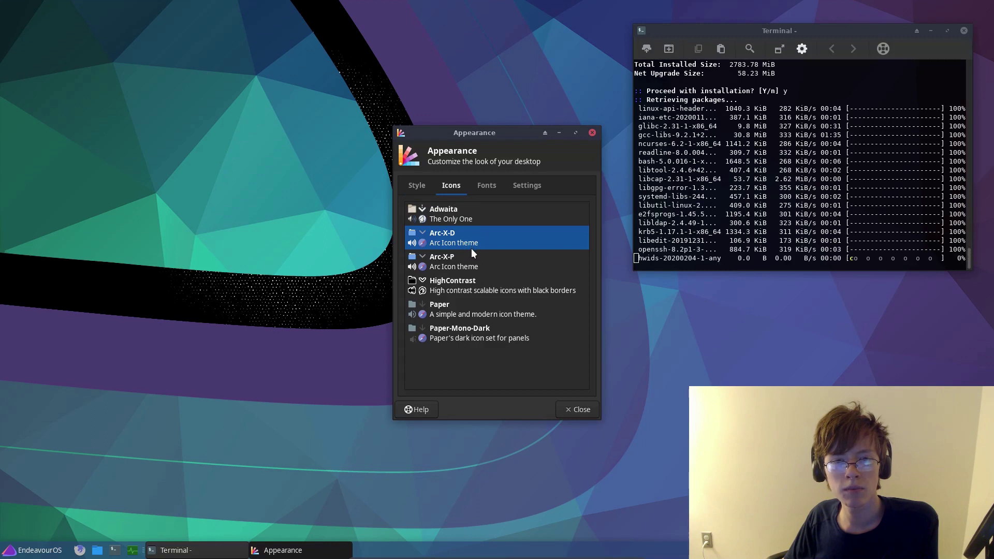
click(469, 311)
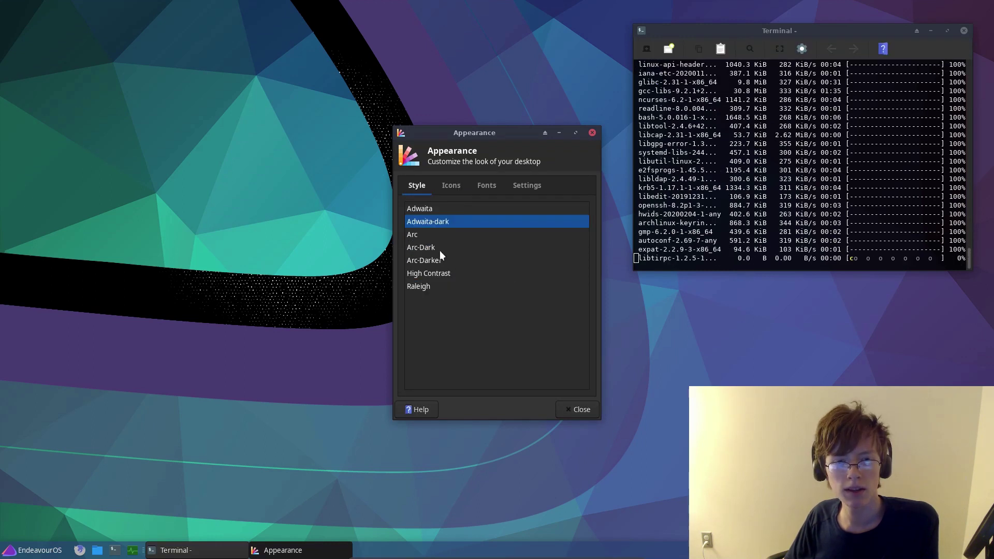
click(439, 247)
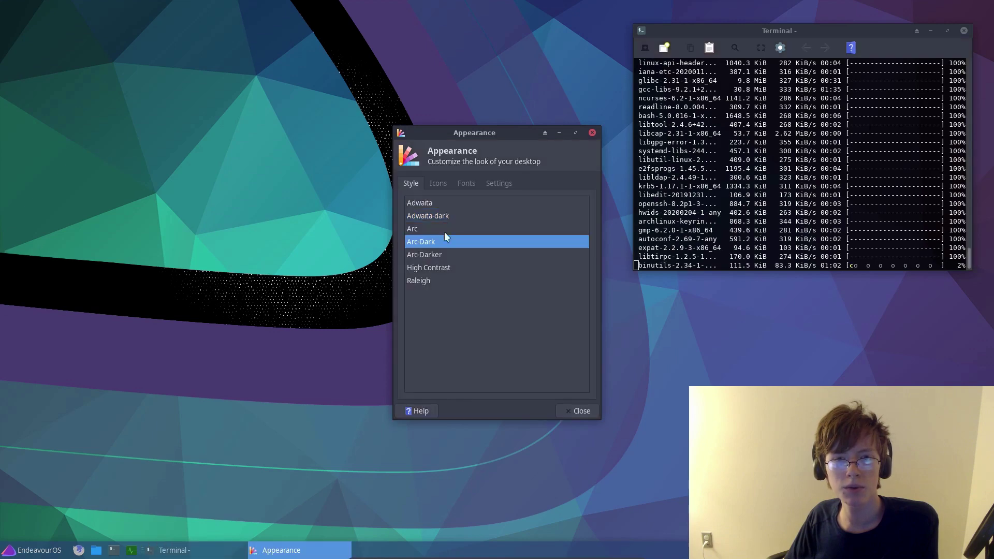
Find and open the Window Manager settings, move the window off Appearance and look through the theme list.
key(super)
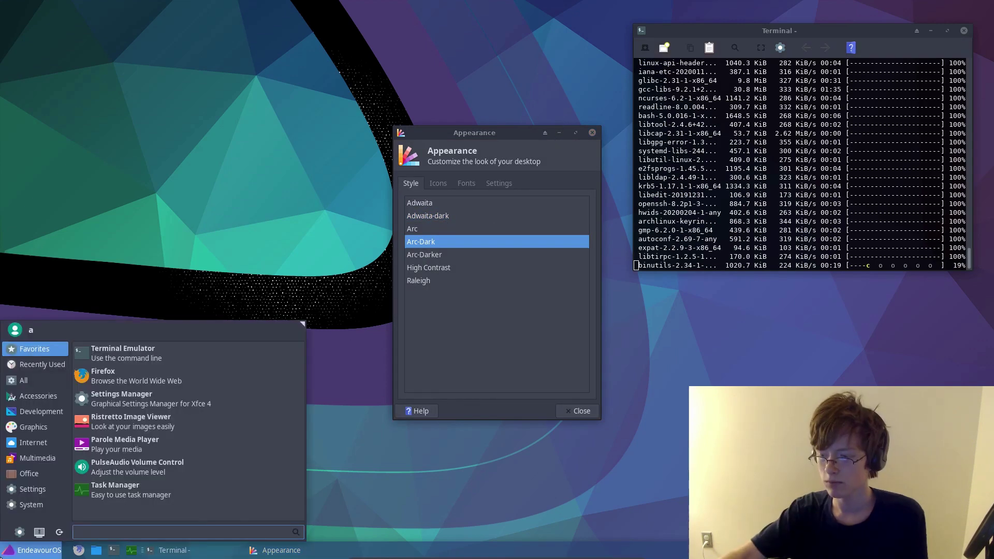
text(win)
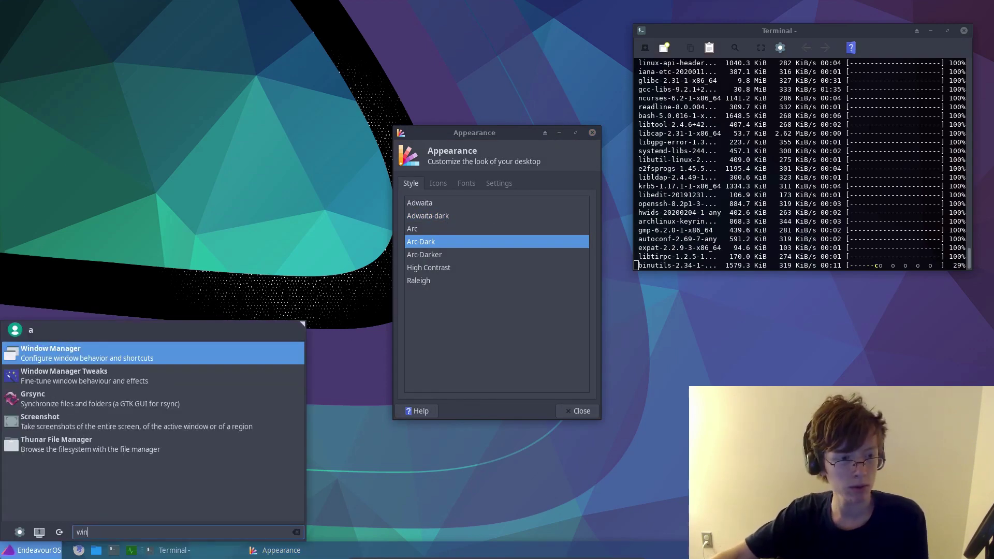
click(46, 357)
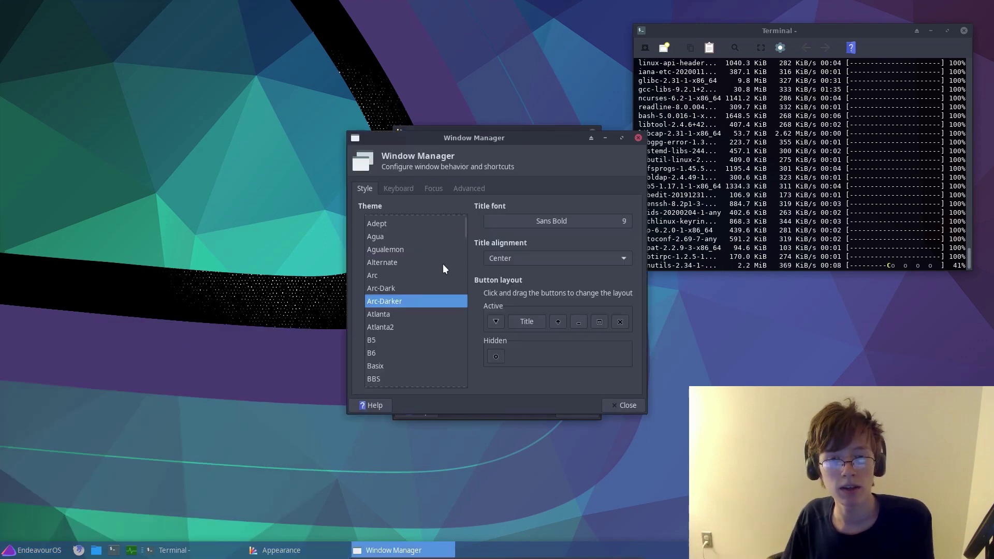
drag(483, 139, 320, 195)
drag(301, 282, 289, 458)
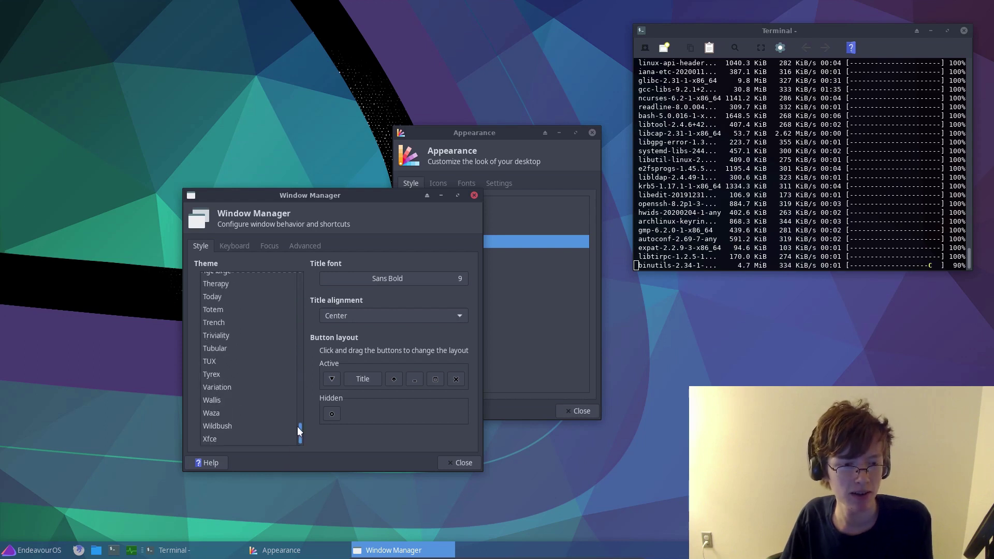
Try the Default, Agua, B6, Buzz, Beastie and Xfce window themes.
key(Home)
click(237, 278)
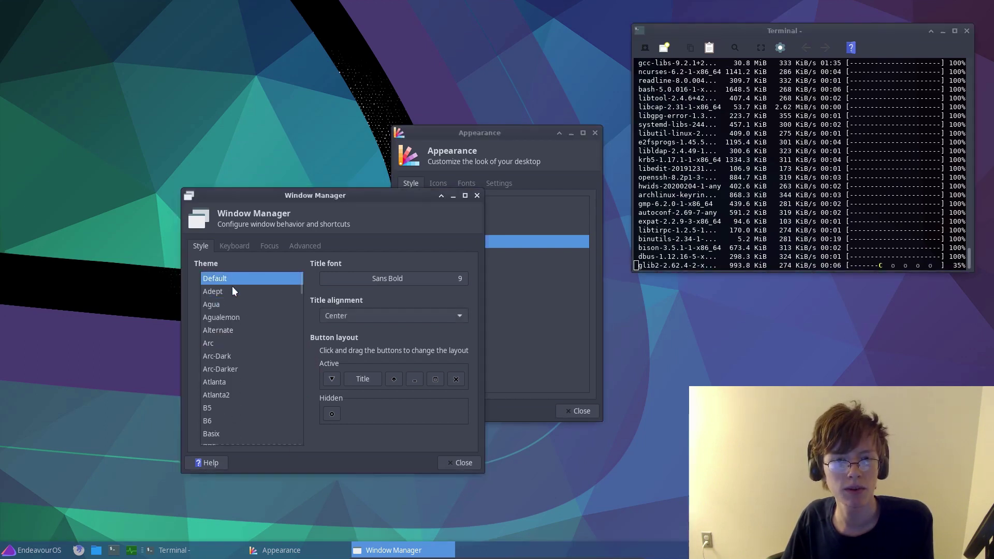
click(229, 300)
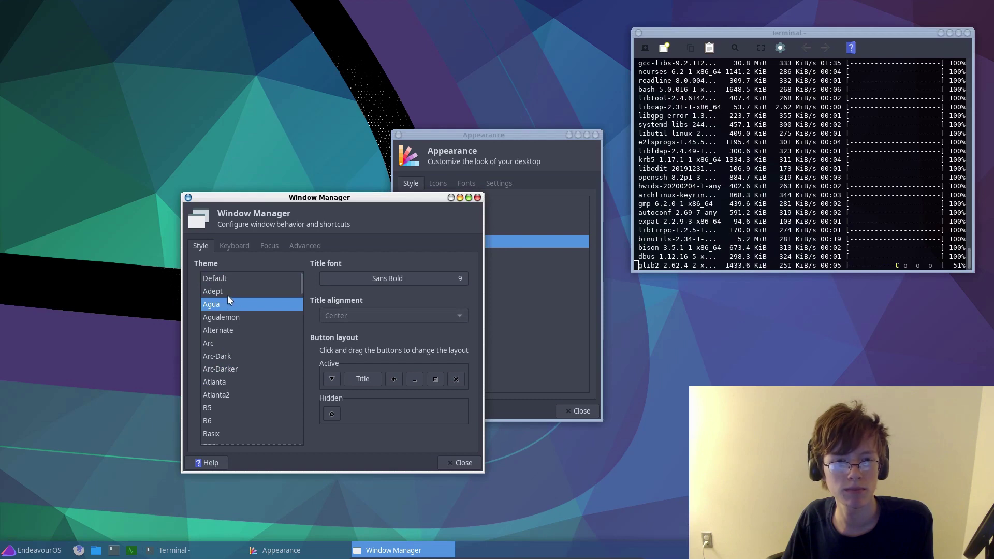
click(224, 422)
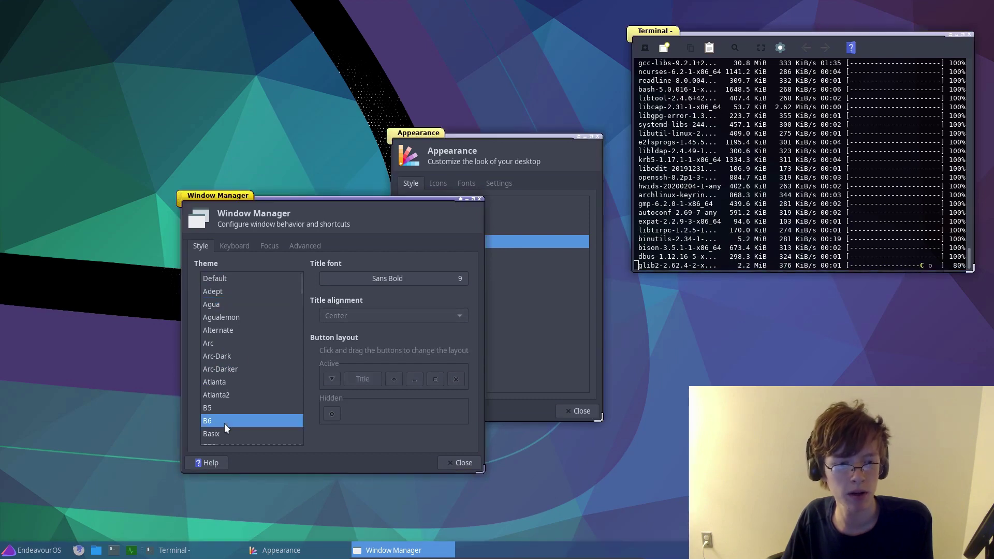
scroll(225, 423, down, 3)
click(233, 424)
click(234, 426)
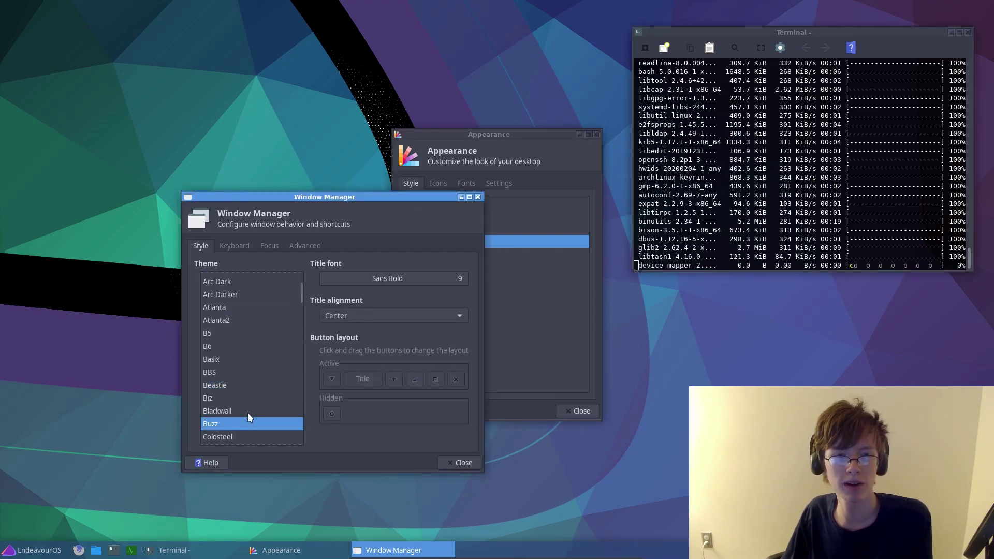
click(245, 385)
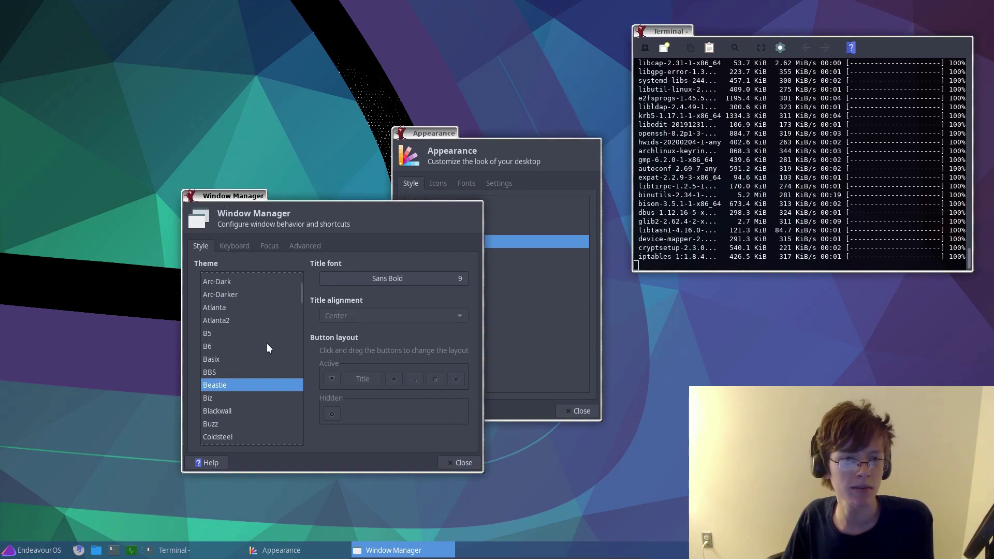
scroll(259, 363, down, 15)
click(228, 439)
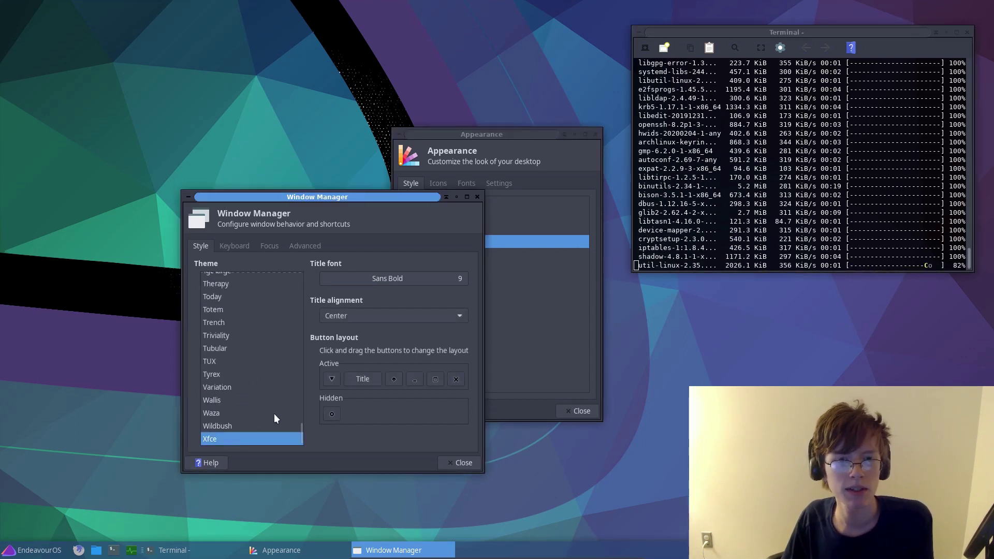
Set the window theme to Arc-Dark and close the Window Manager and Appearance settings.
drag(303, 433, 306, 256)
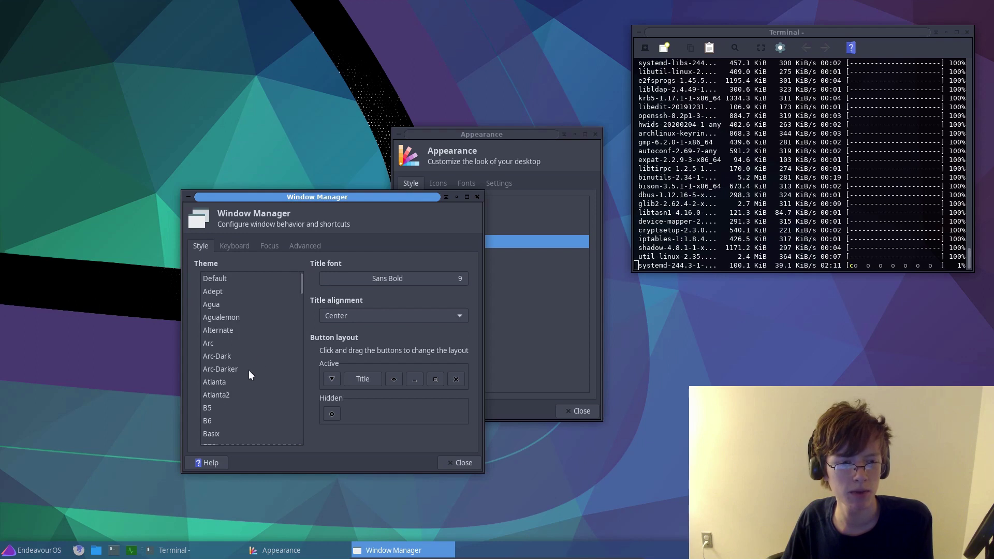
click(227, 356)
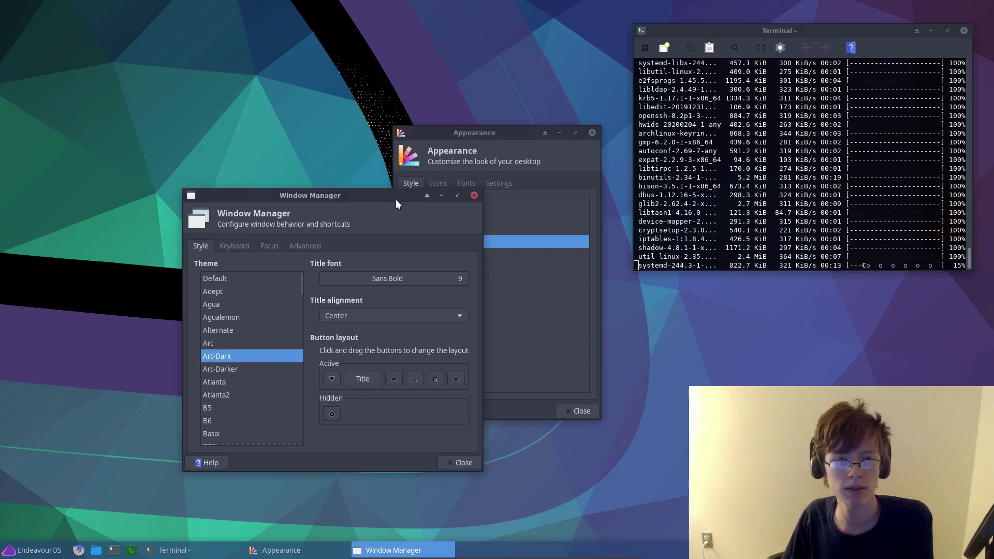
drag(396, 200, 360, 198)
click(439, 196)
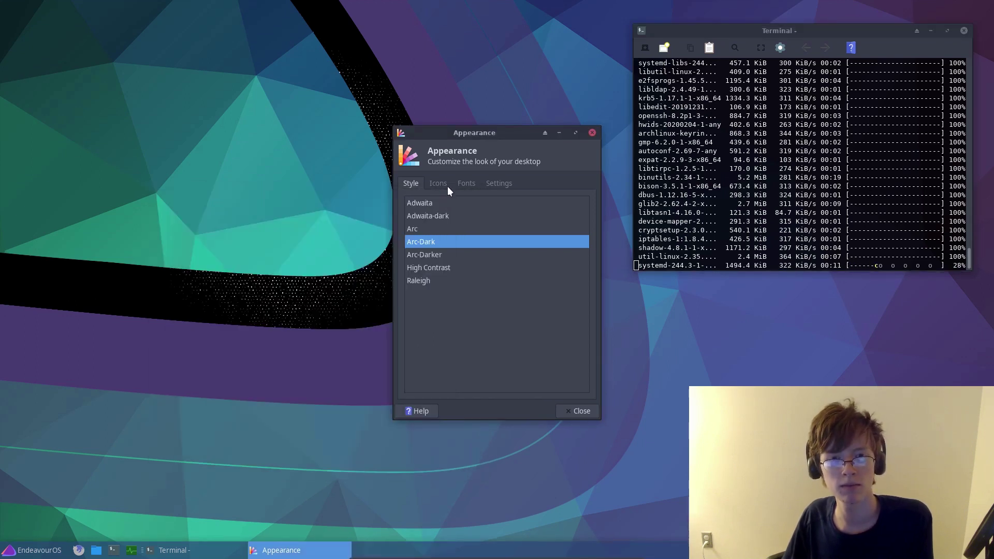
click(592, 132)
Open the Panel Preferences for the desktop panel.
right_click(431, 543)
mouse_move(446, 531)
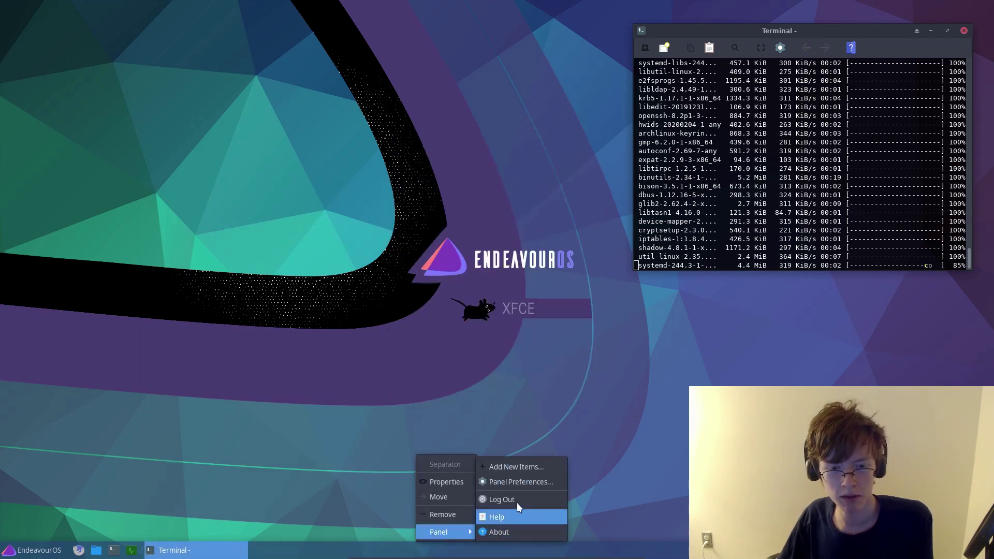
click(513, 480)
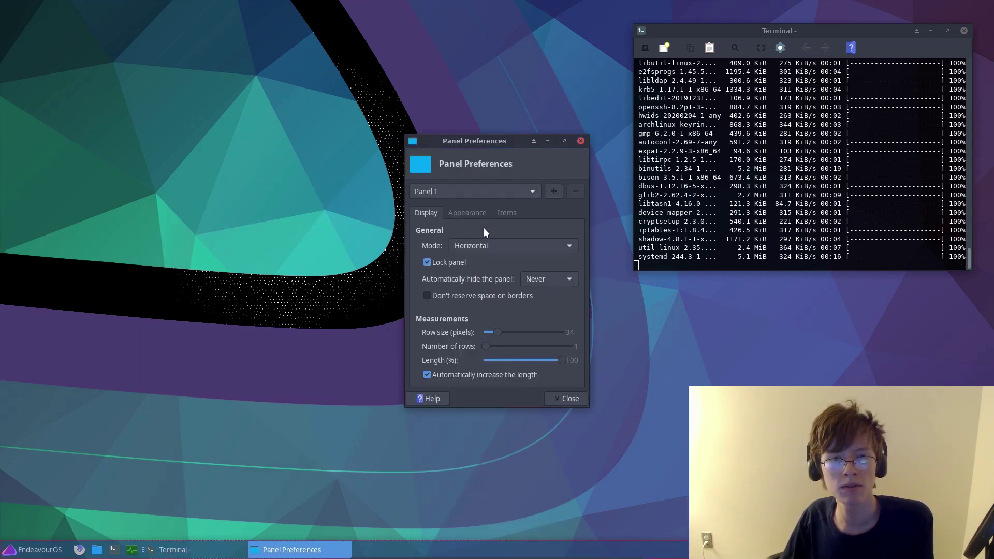
Set the Panel 1 background to a solid black color.
click(467, 213)
click(474, 242)
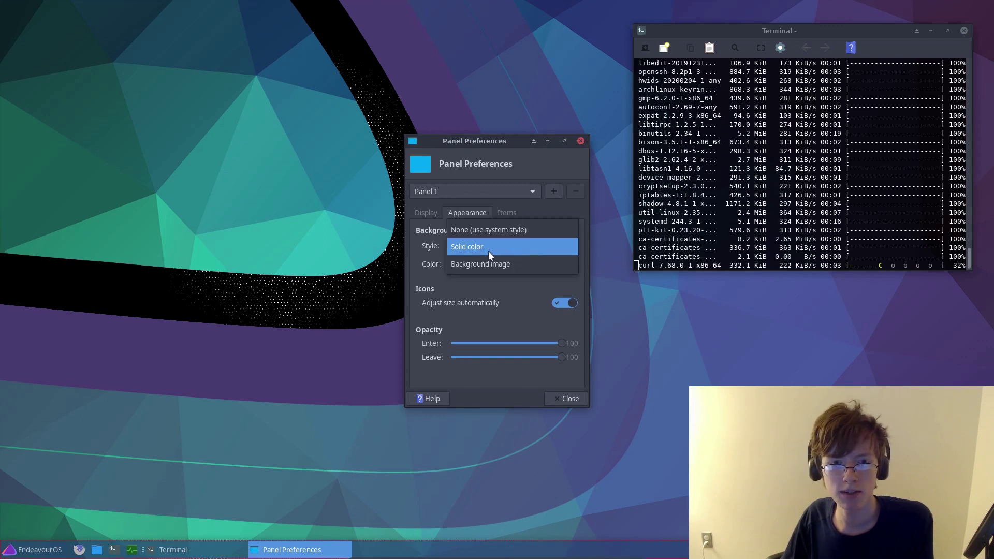
click(488, 250)
click(557, 262)
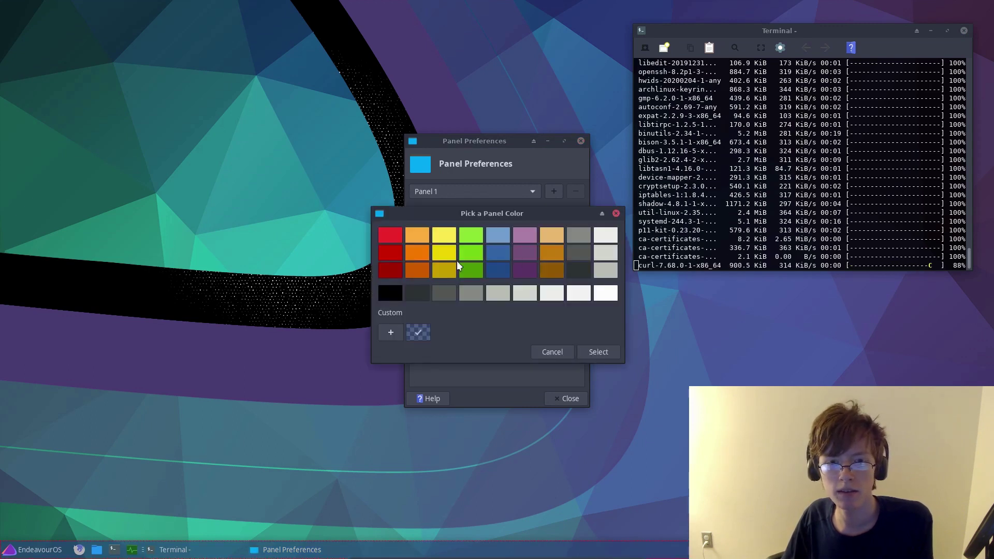
click(390, 293)
click(599, 351)
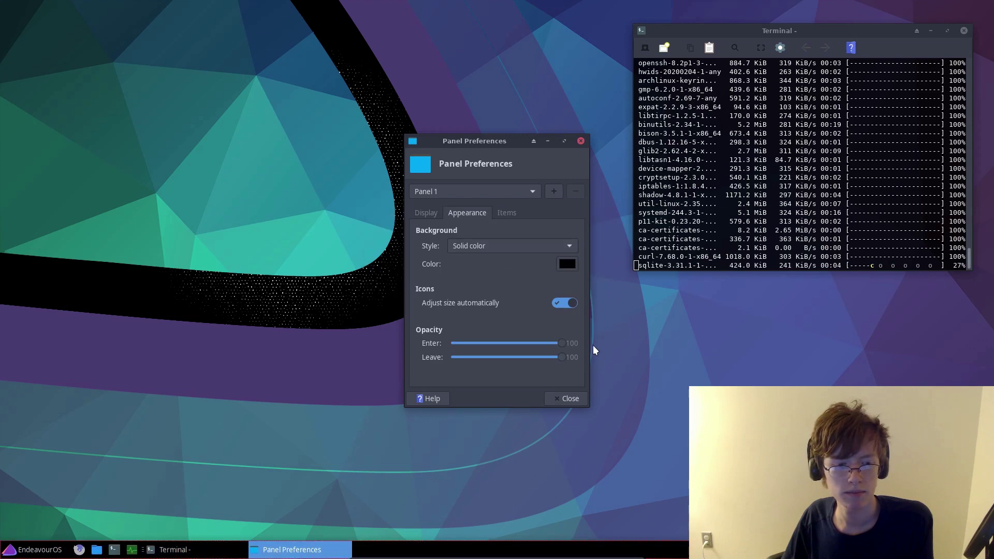
Open the Whisker Menu properties, clear the panel button title and close the dialog.
right_click(31, 550)
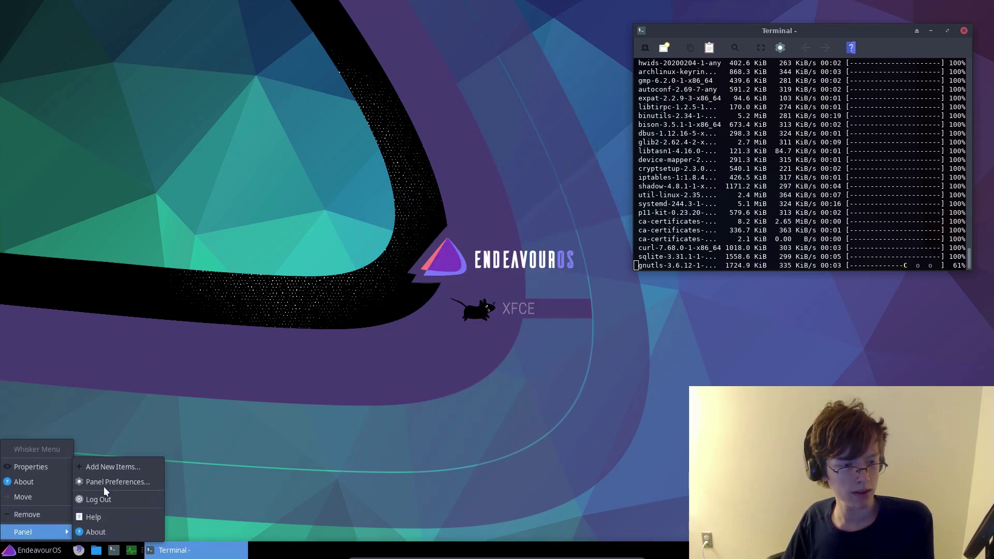
click(35, 467)
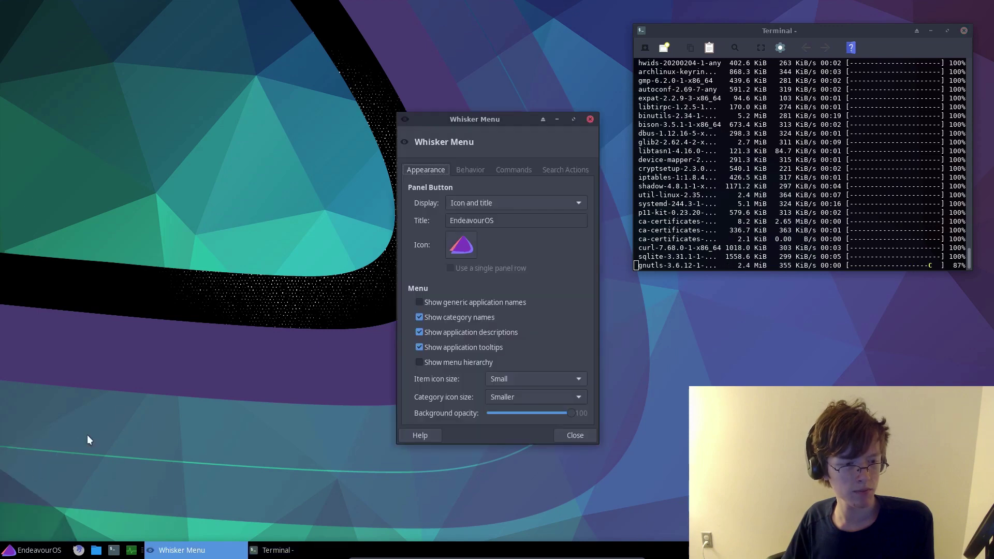
drag(514, 221, 445, 223)
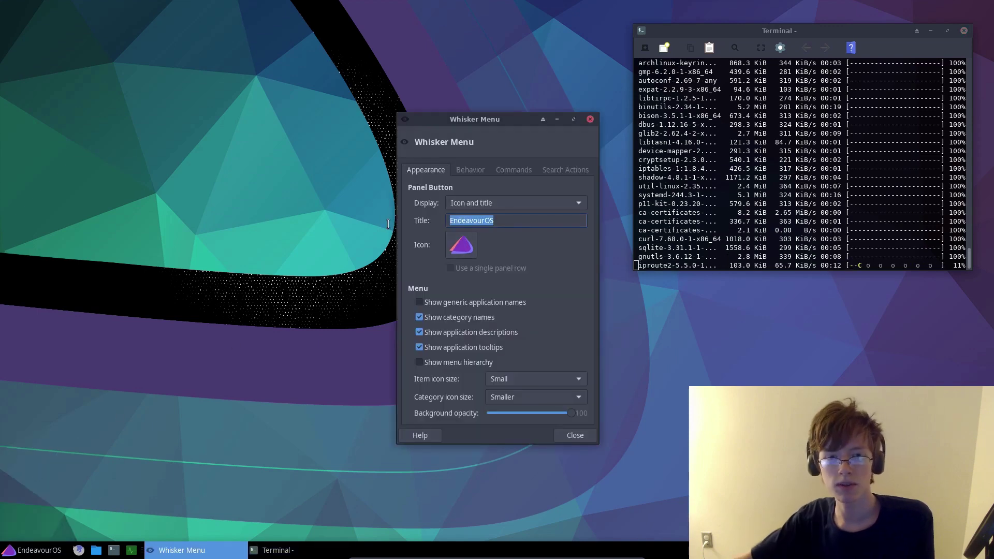
key(BackSpace)
key(Escape)
Switch to the OS testing notes in the host's text editor and score Desktop environment 9.
key(super)
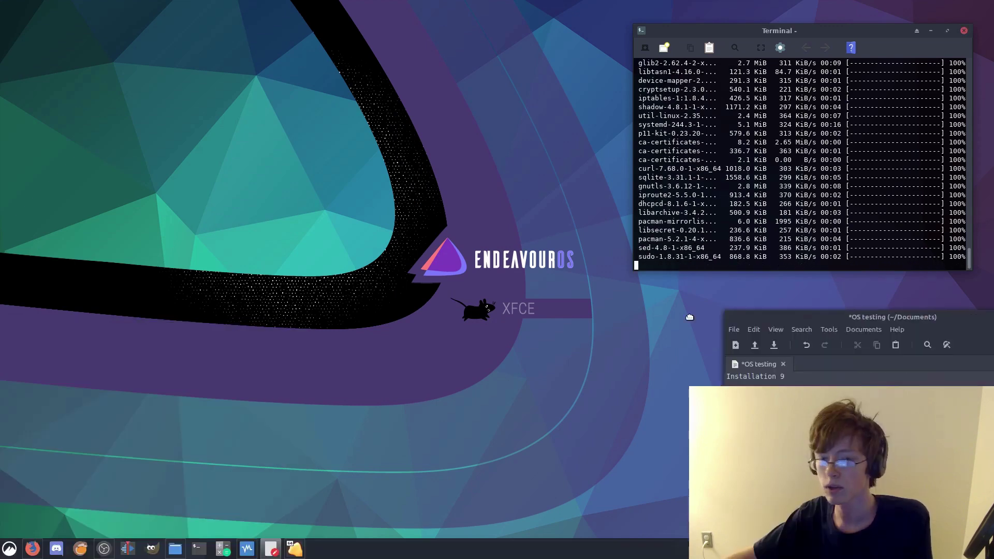
drag(806, 315, 379, 163)
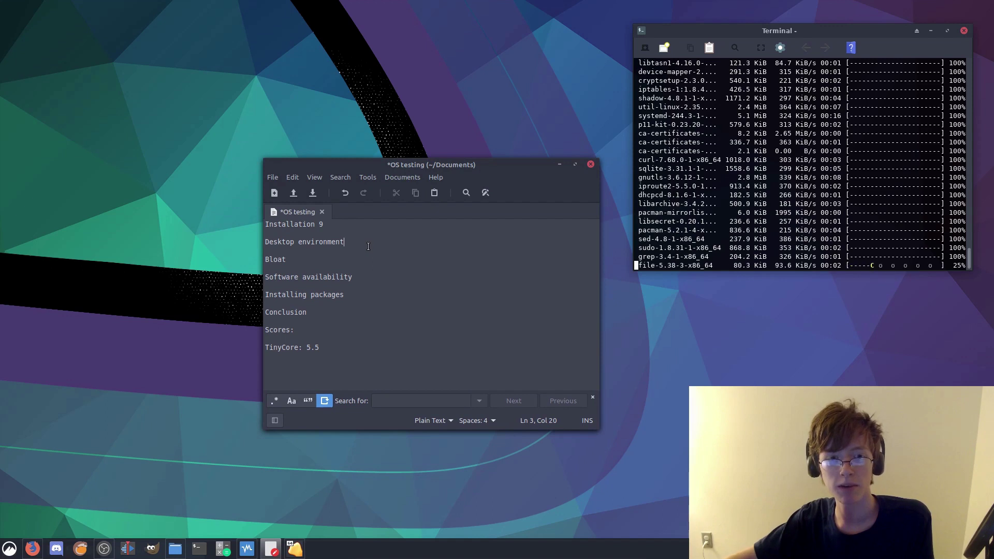
text(9)
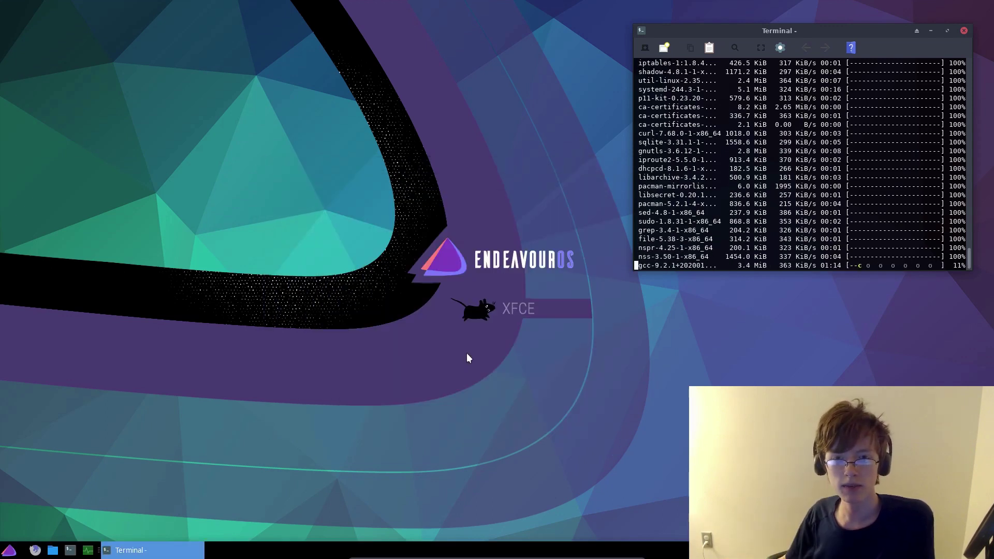
Return to the virtual machine and look through the Accessories and Development applications in the Whisker Menu.
click(467, 354)
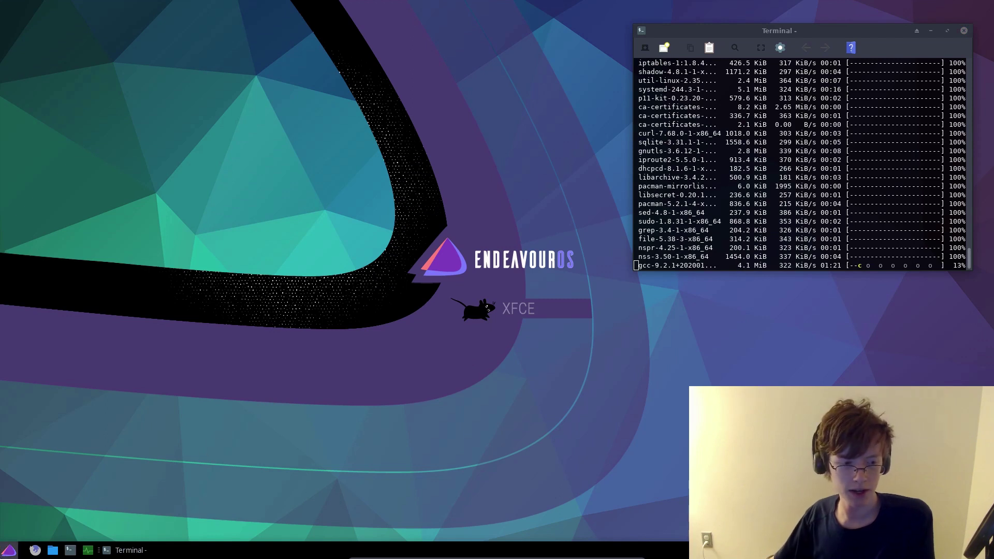
click(9, 552)
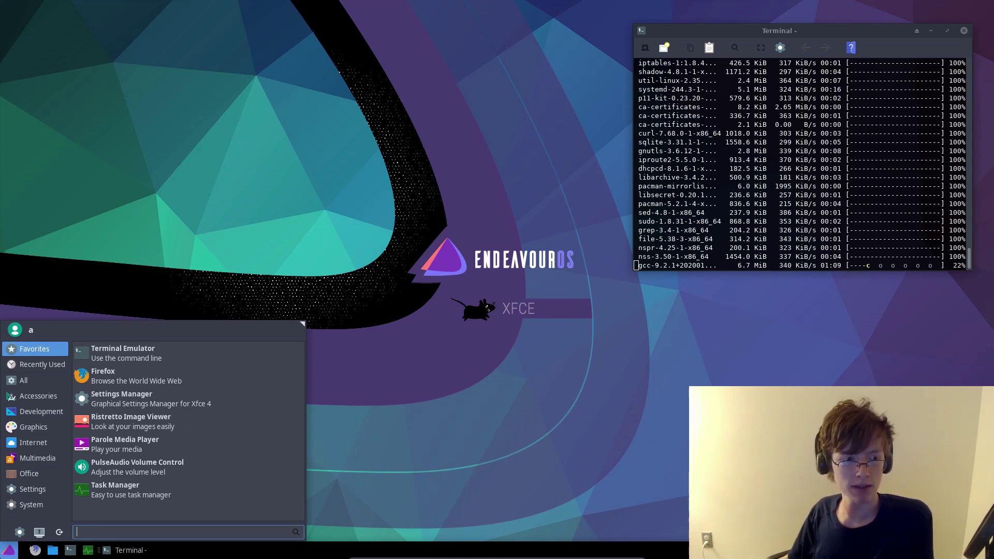
key(Escape)
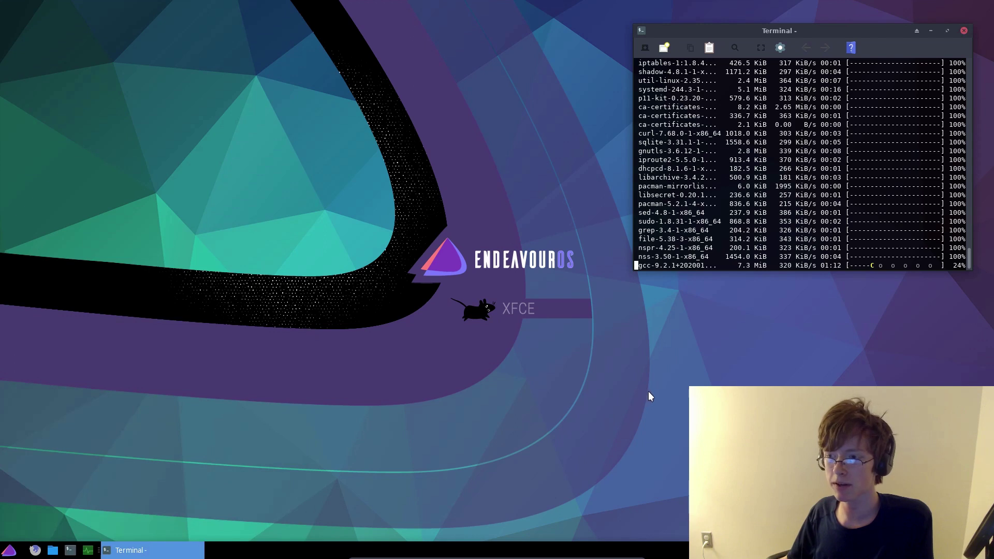
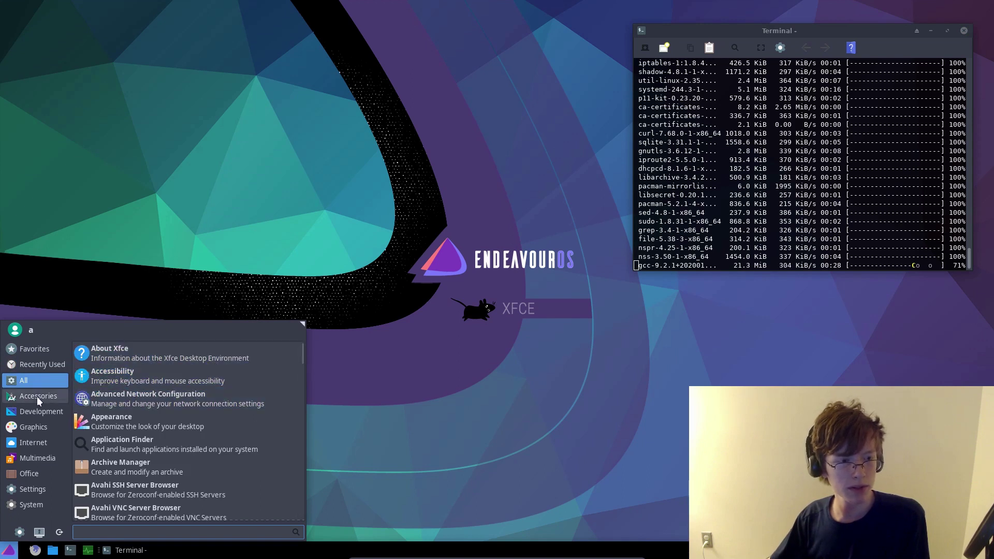
click(11, 400)
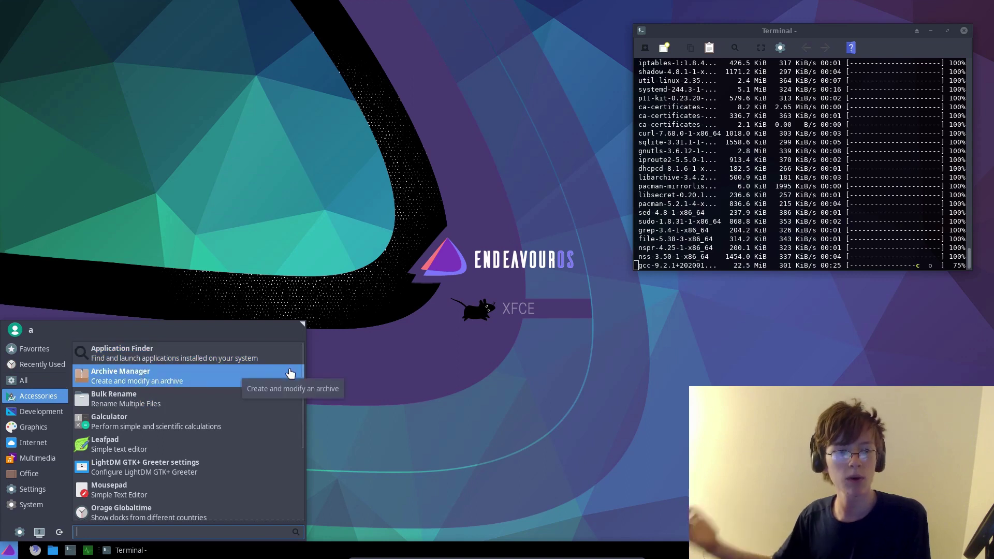
scroll(181, 512, down, 3)
scroll(181, 513, up, 5)
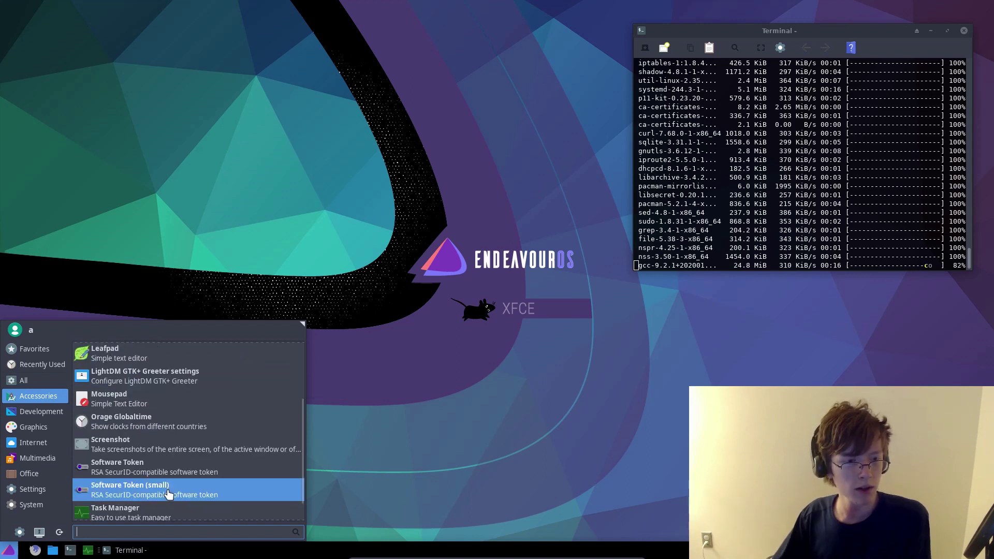
scroll(171, 417, down, 3)
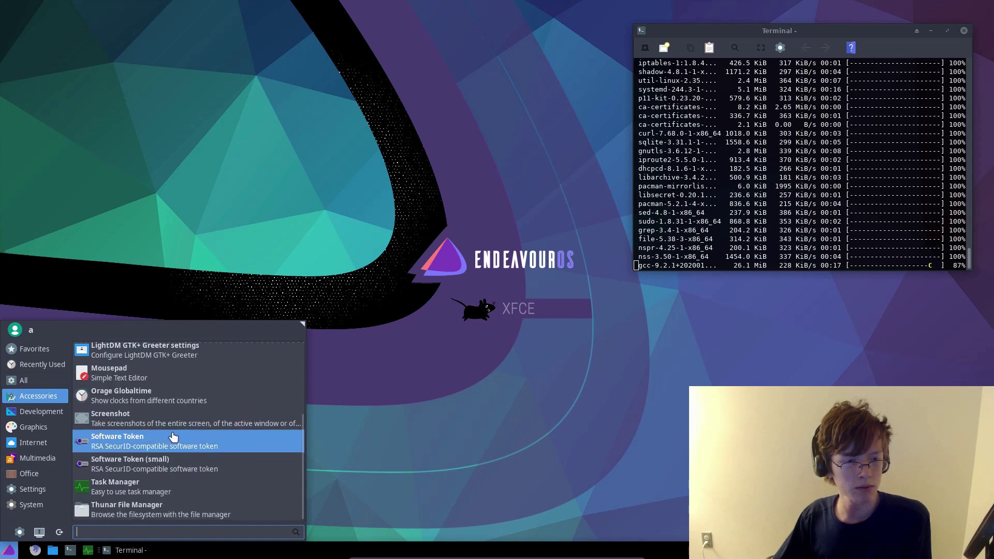
click(3, 411)
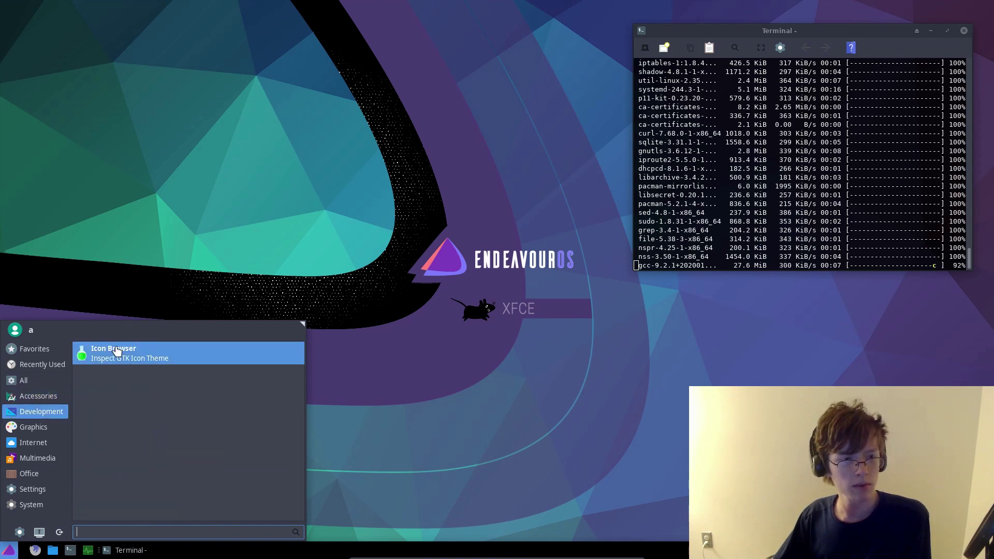
Launch Icon Browser, look at the Emotes and Stock categories and close it.
click(120, 352)
scroll(384, 291, down, 1)
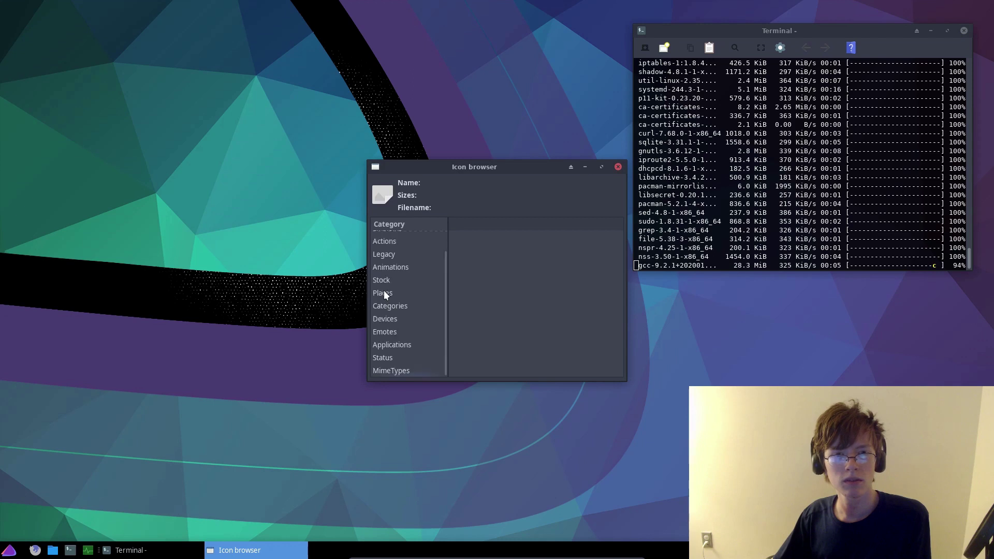
click(389, 328)
click(388, 333)
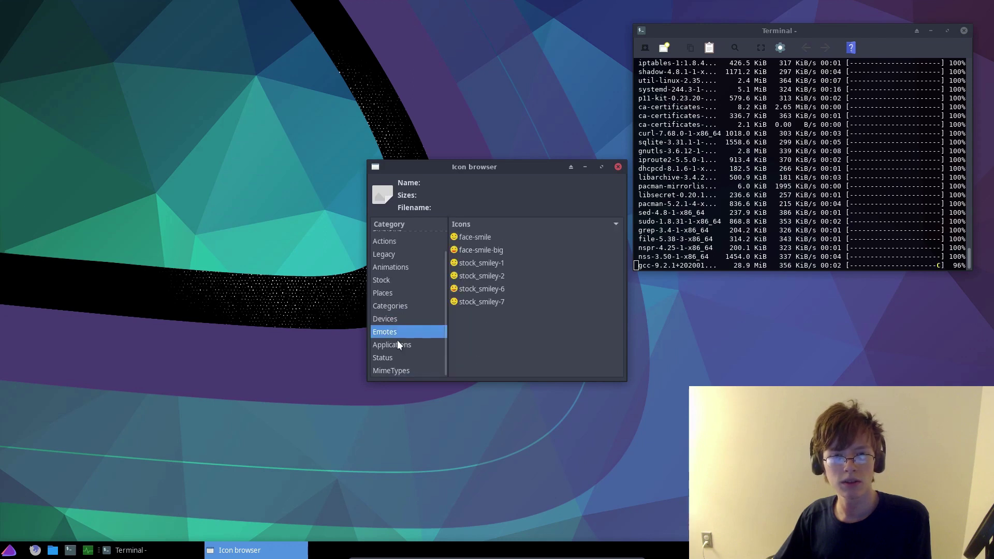
click(398, 281)
click(617, 167)
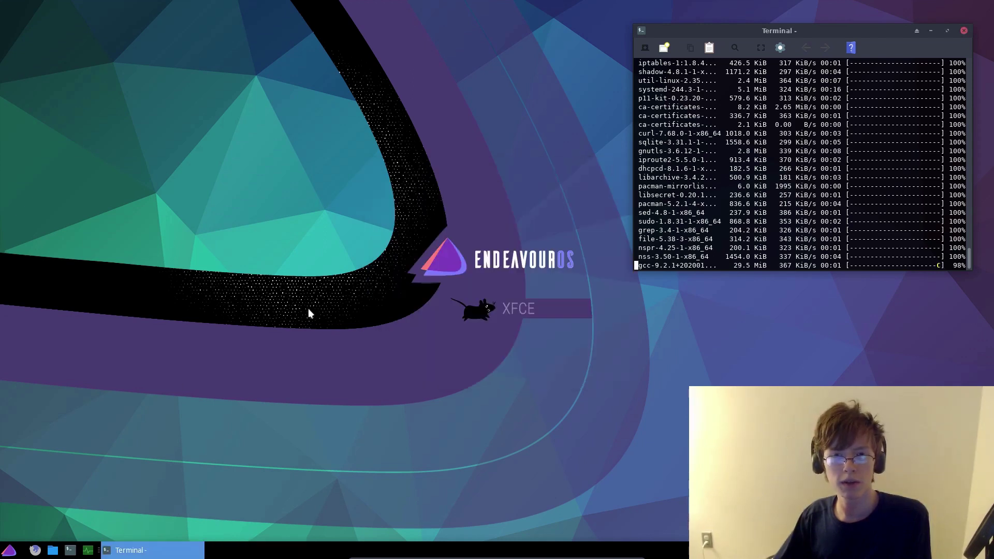
Check the remaining categories of the Whisker Menu and score Bloat 8 in the OS testing notes.
click(9, 550)
mouse_move(62, 445)
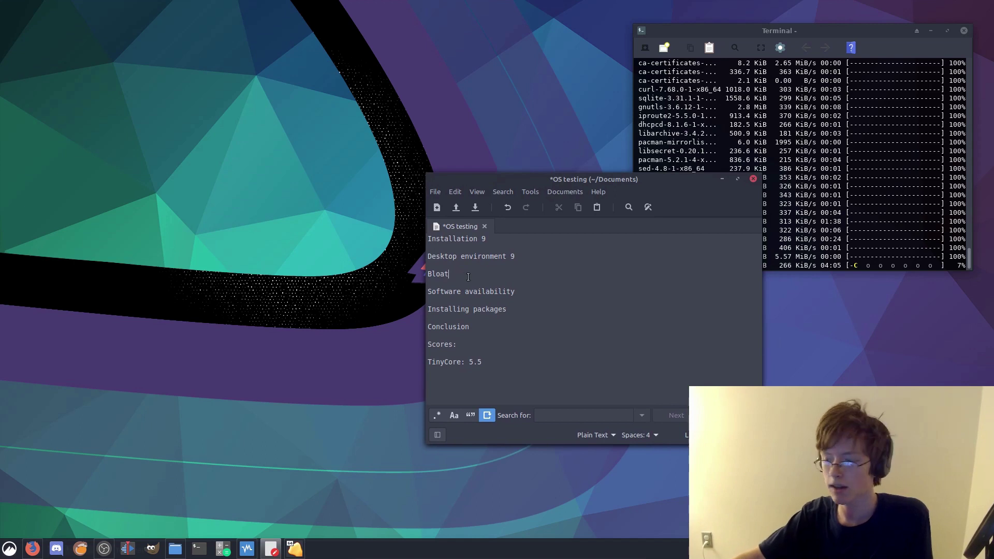
text(8)
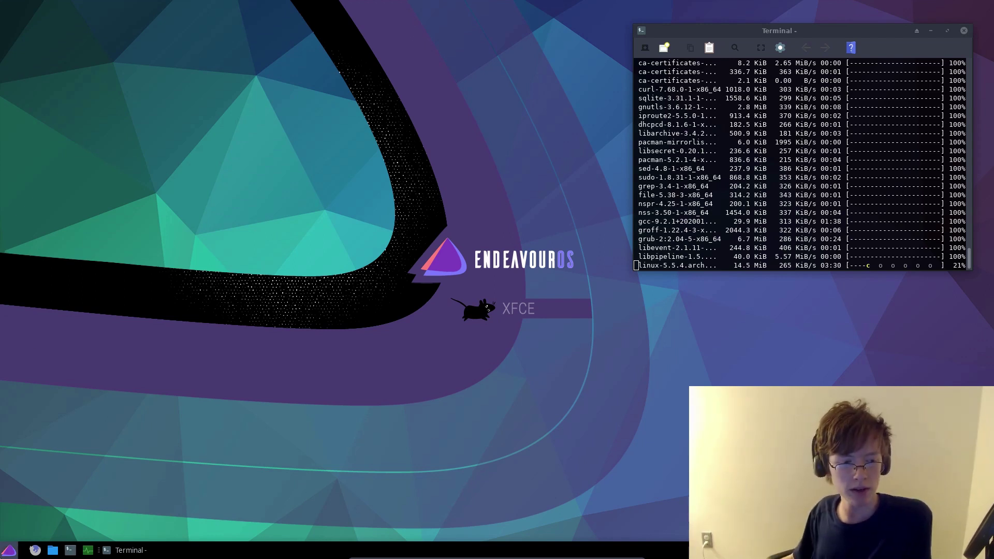
Look at the Whisker Menu once more, close it and move the terminal window to the upper middle of the desktop.
click(9, 549)
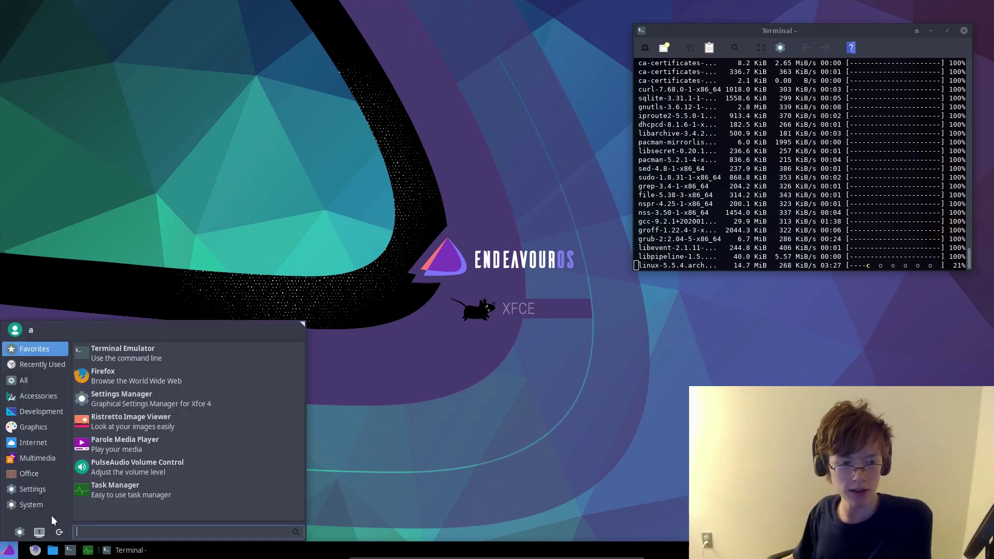
click(428, 427)
drag(736, 36, 442, 52)
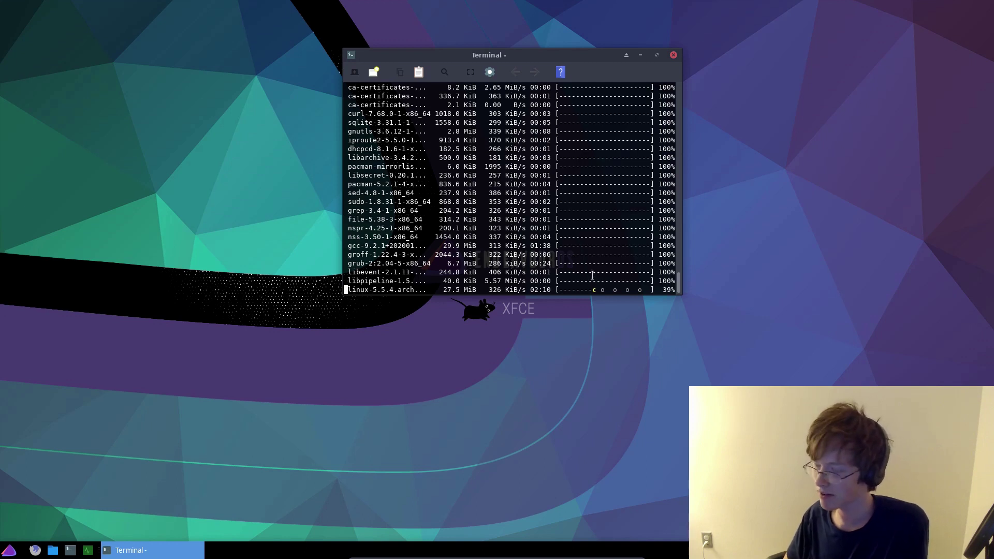
Search the Whisker Menu for pamac, then clear the search and close the menu.
click(5, 550)
text(pamac)
key(BackSpace)
key(BackSpace)
key(BackSpace)
key(BackSpace)
key(BackSpace)
key(Escape)
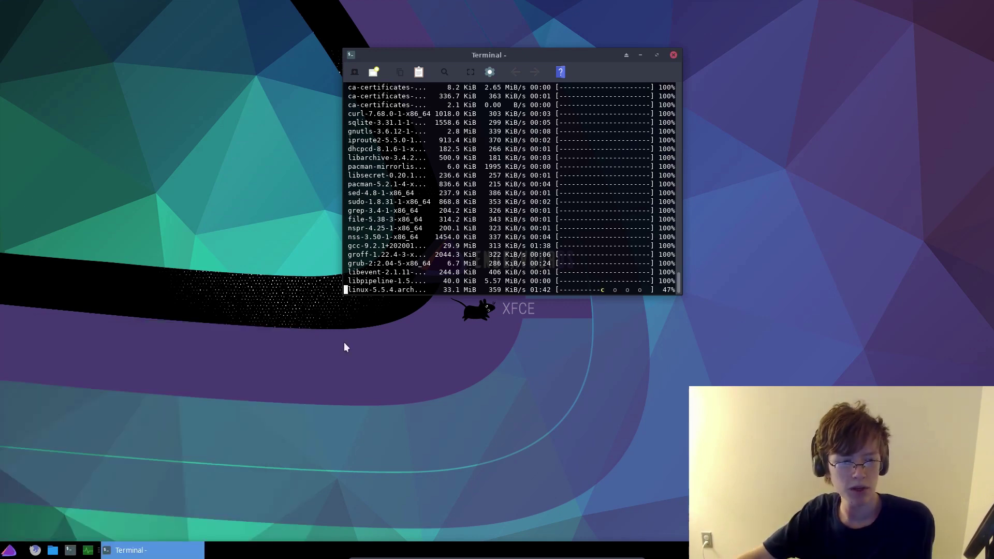
Open a second terminal beside the update and try sudo pacman -S pamac, entering the sudo password.
key(ctrl+alt+t)
drag(516, 163, 783, 265)
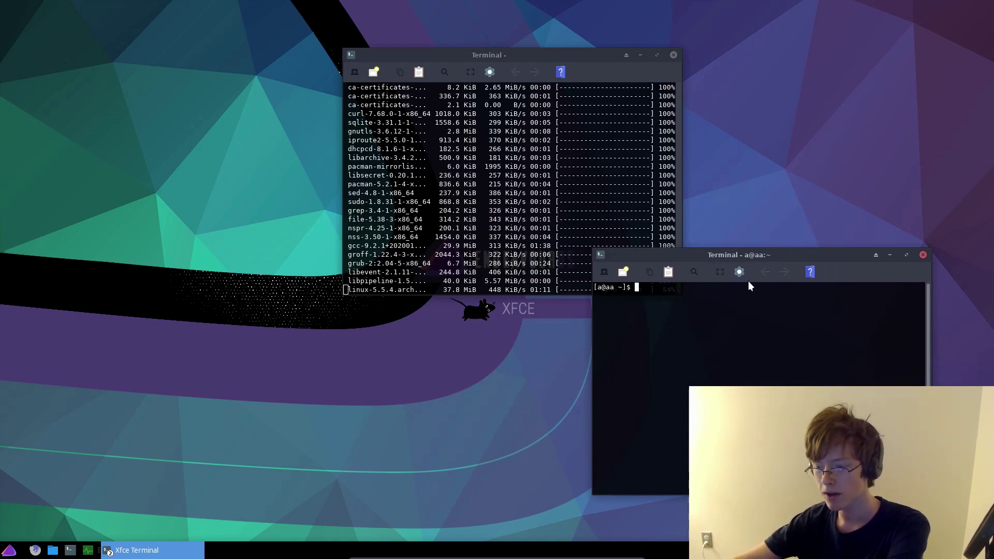
text(sudo )
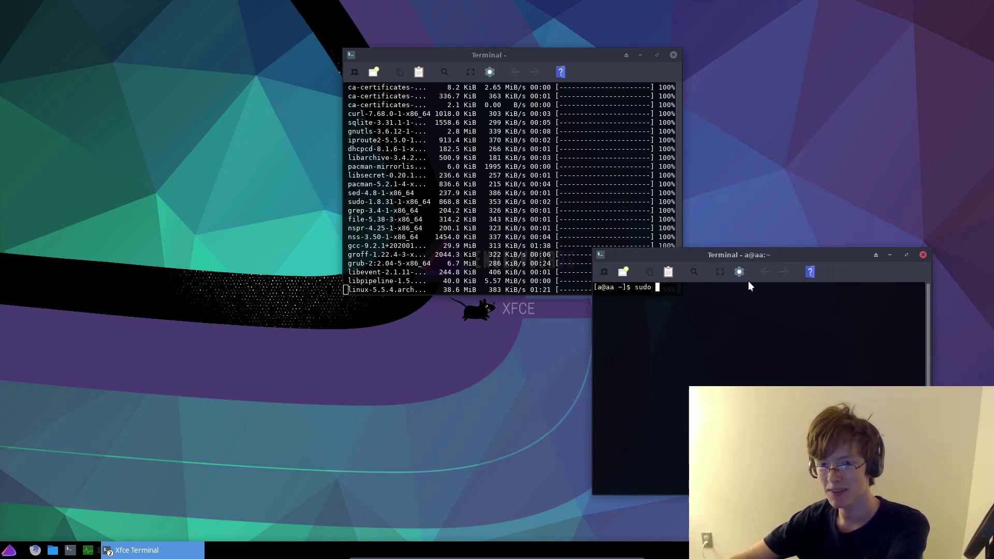
text(pacman -S)
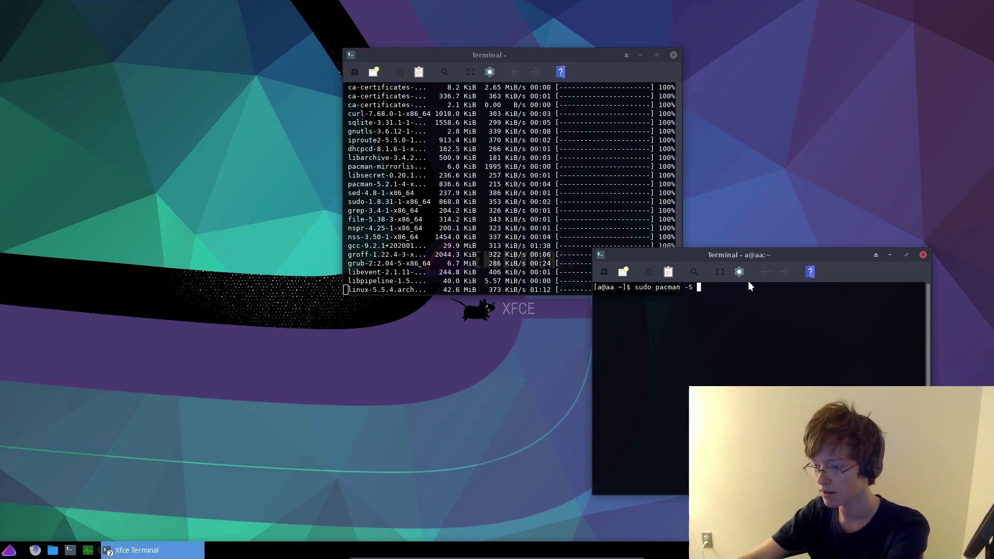
text( pamac)
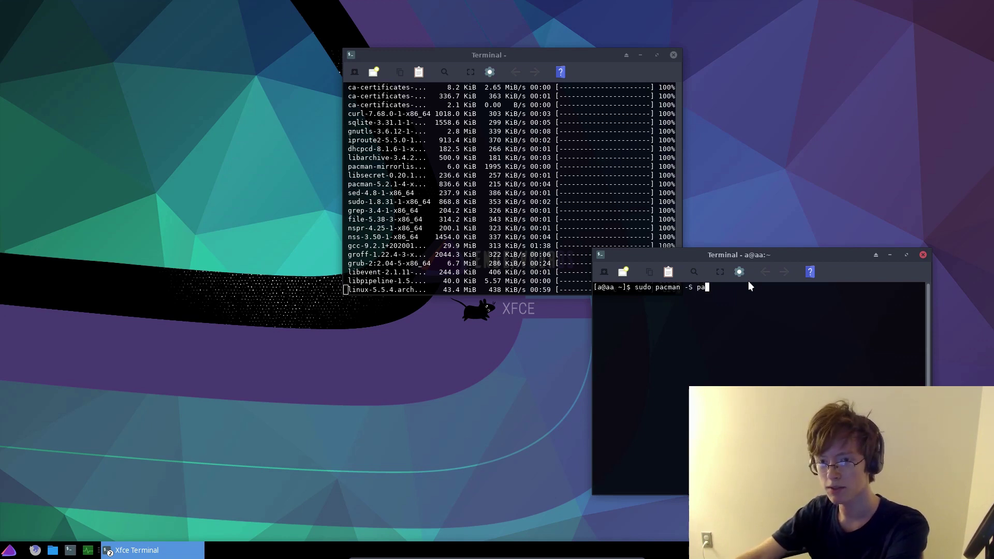
key(Return)
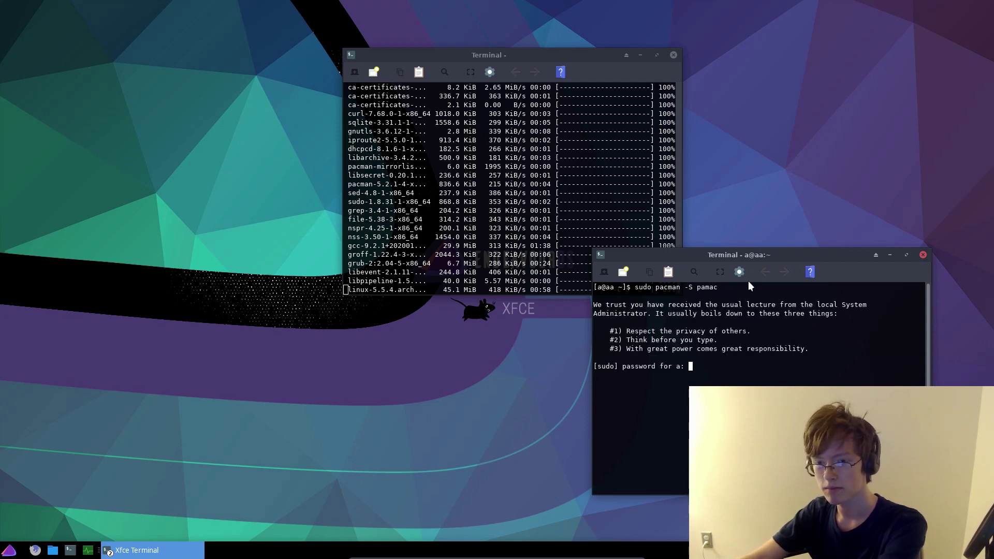
key(Return)
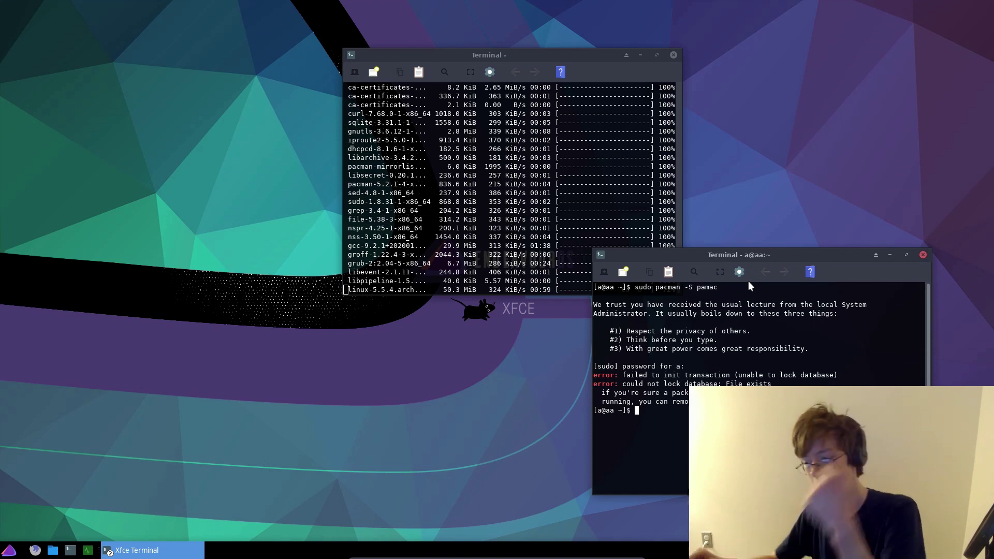
Switch to Firefox, search for arch linux and open the Arch Linux website.
drag(311, 9, 475, 21)
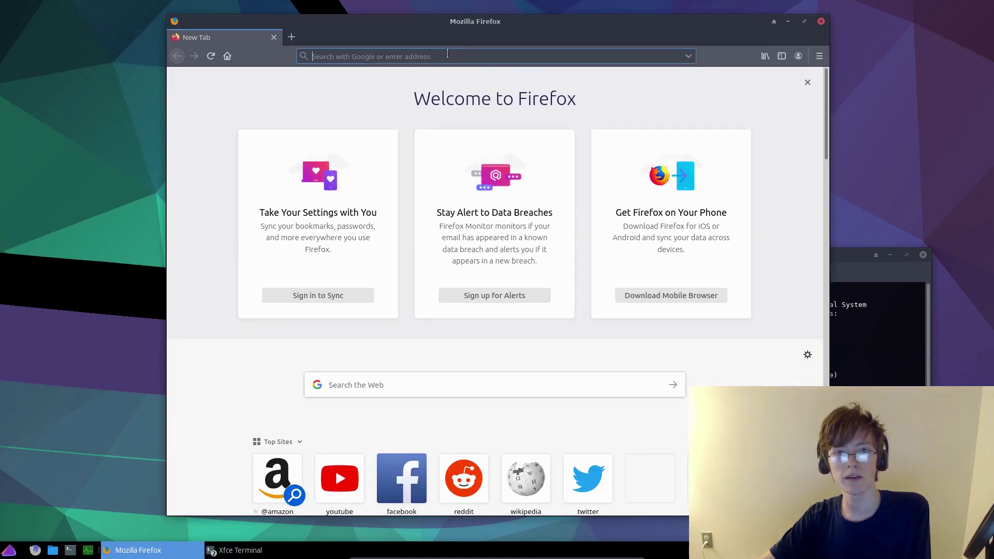
text(arch l)
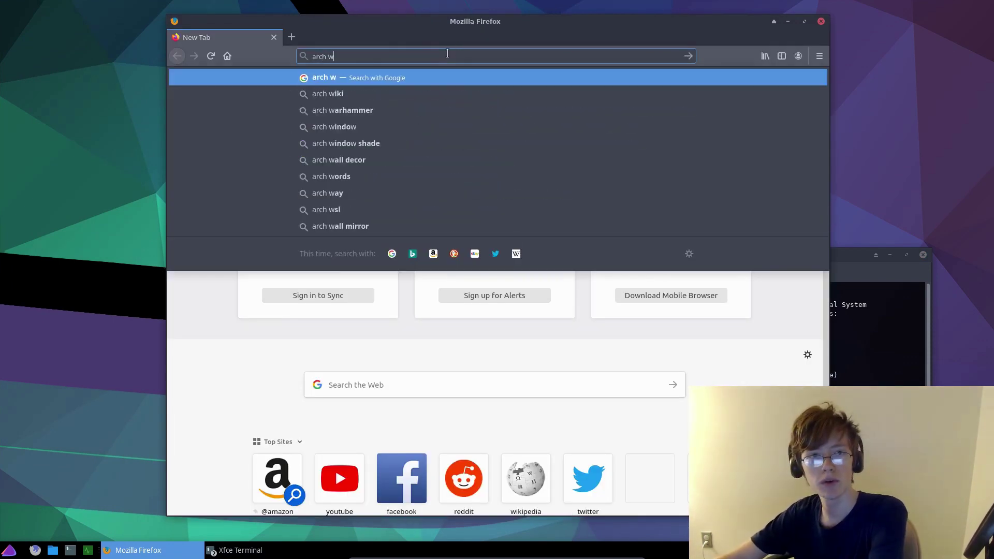
text(inux)
key(Return)
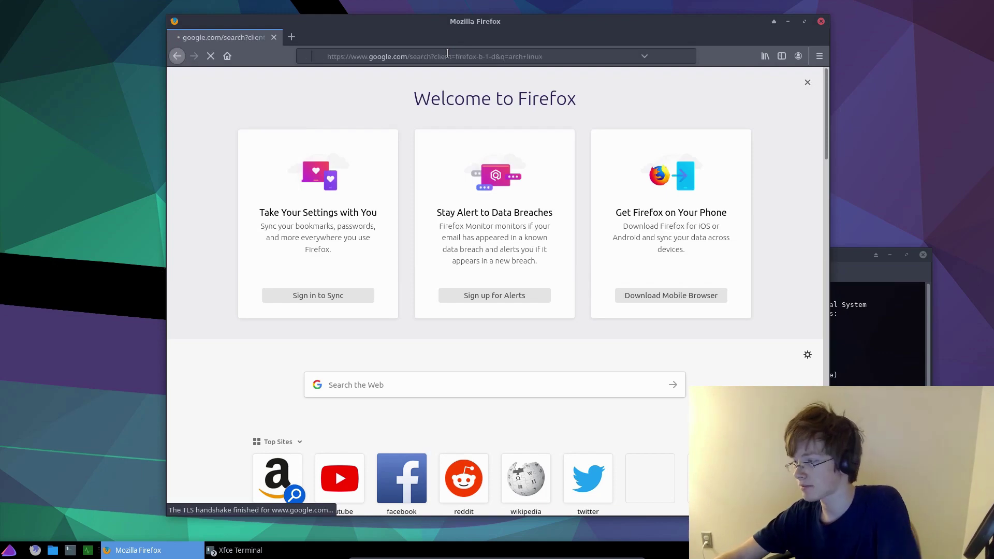
click(278, 176)
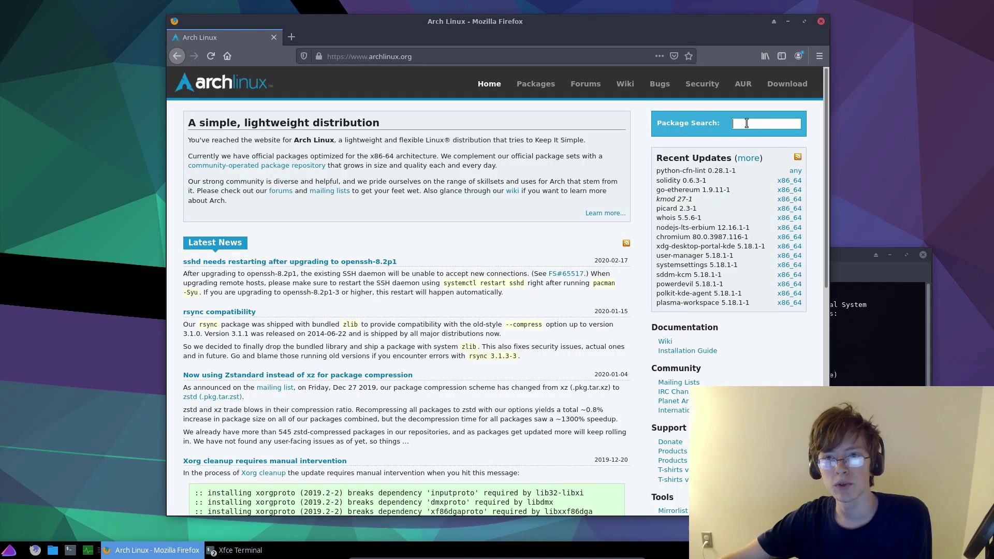
Search the Arch Linux package database for pamac and return to the site's home page.
click(744, 123)
text(pamac)
key(Return)
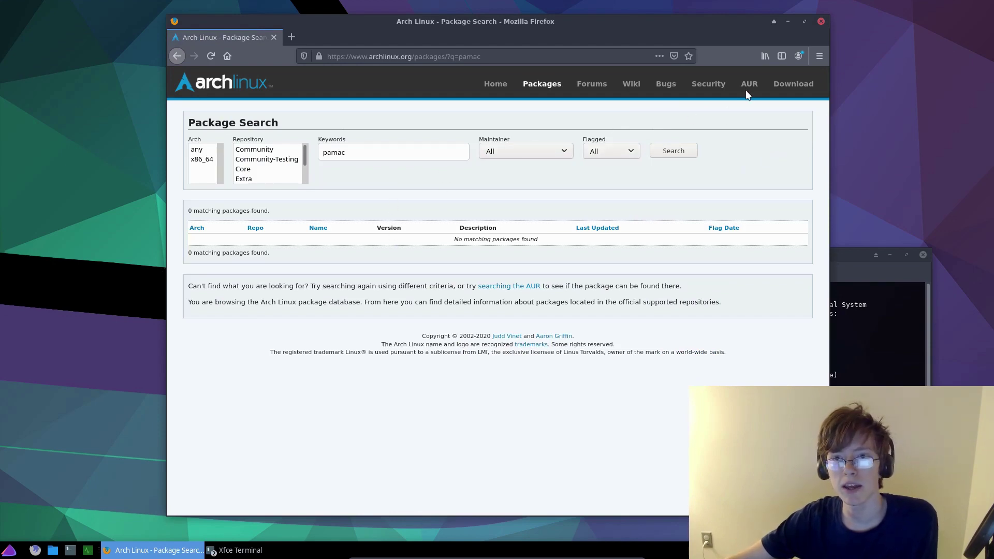
click(223, 85)
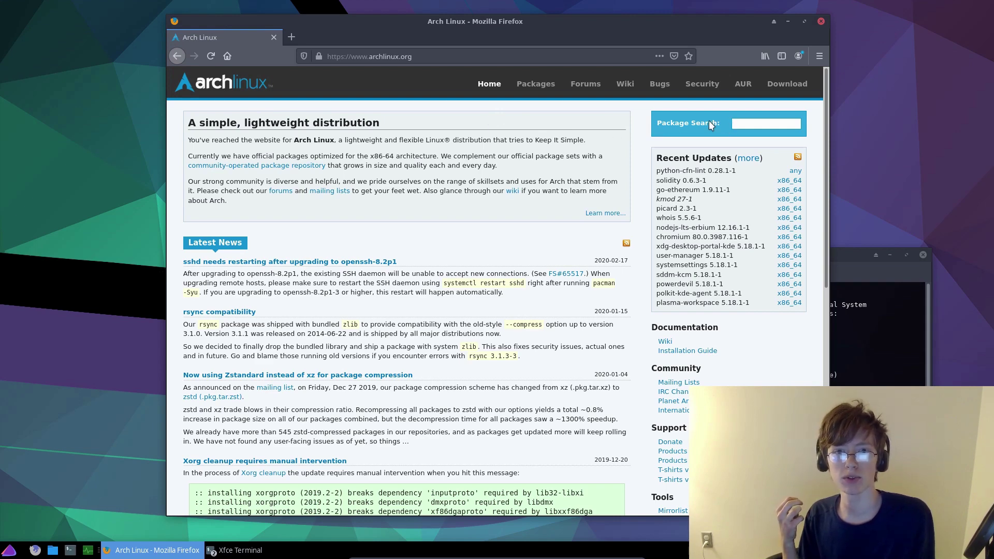
Open the ArchWiki, search for aur and go to the article's Installing packages section.
click(625, 84)
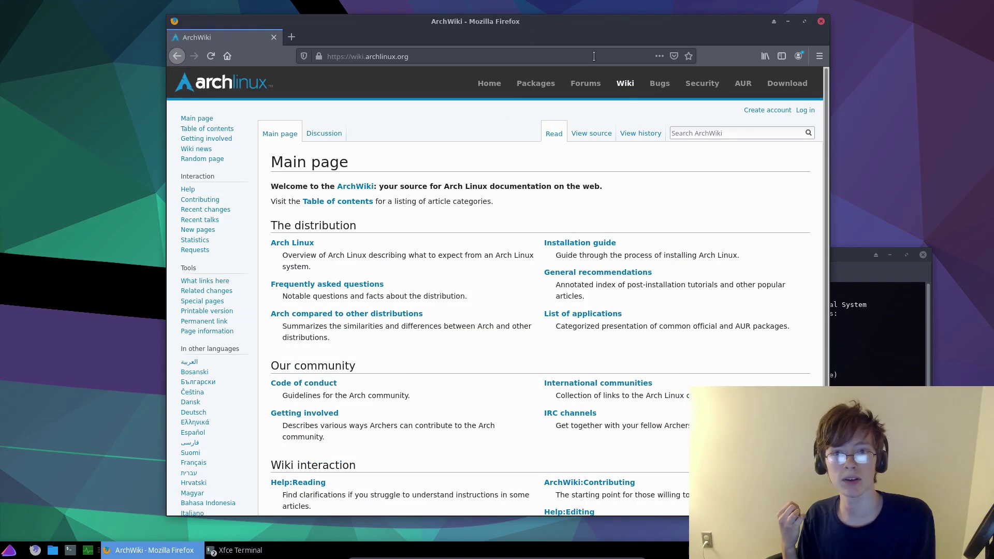
click(698, 130)
text(aur)
key(Return)
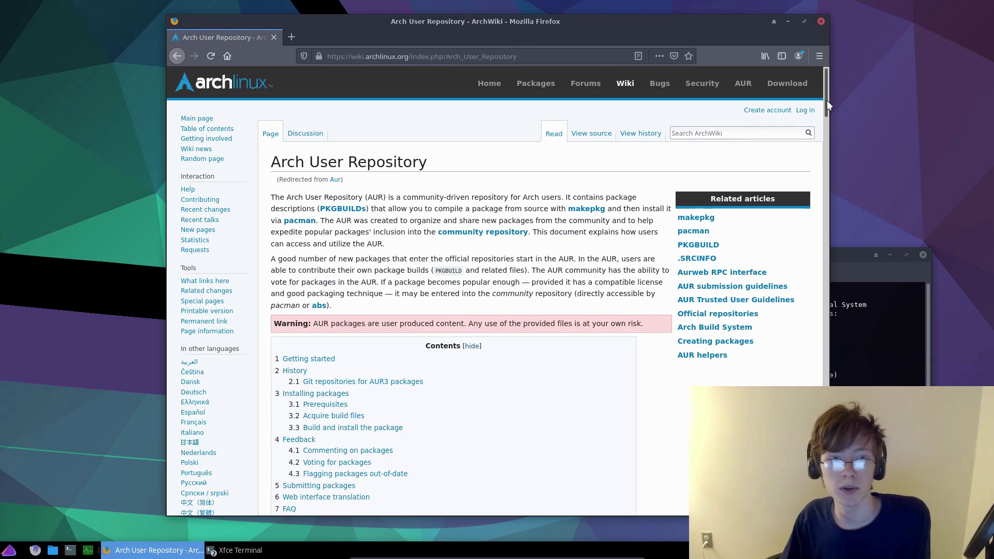
click(316, 393)
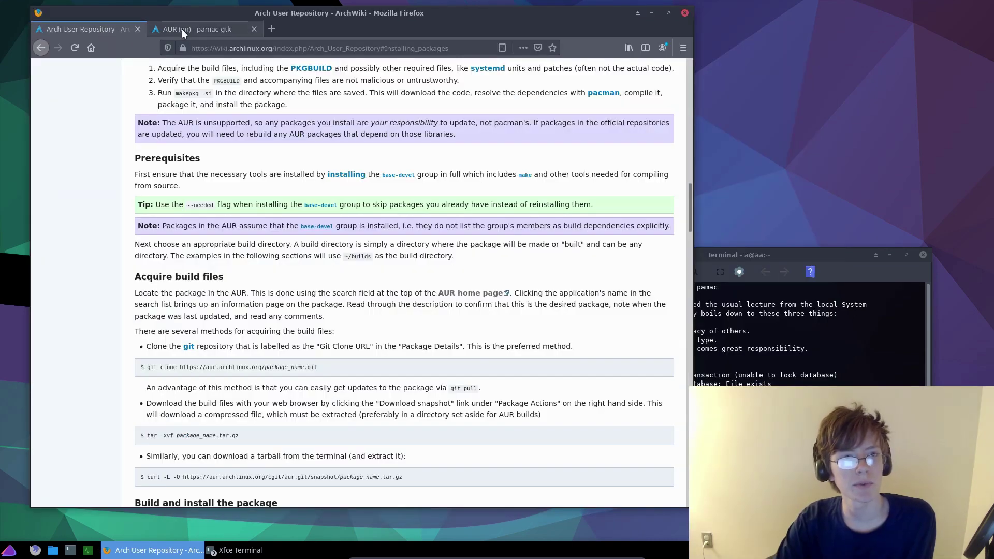
click(184, 30)
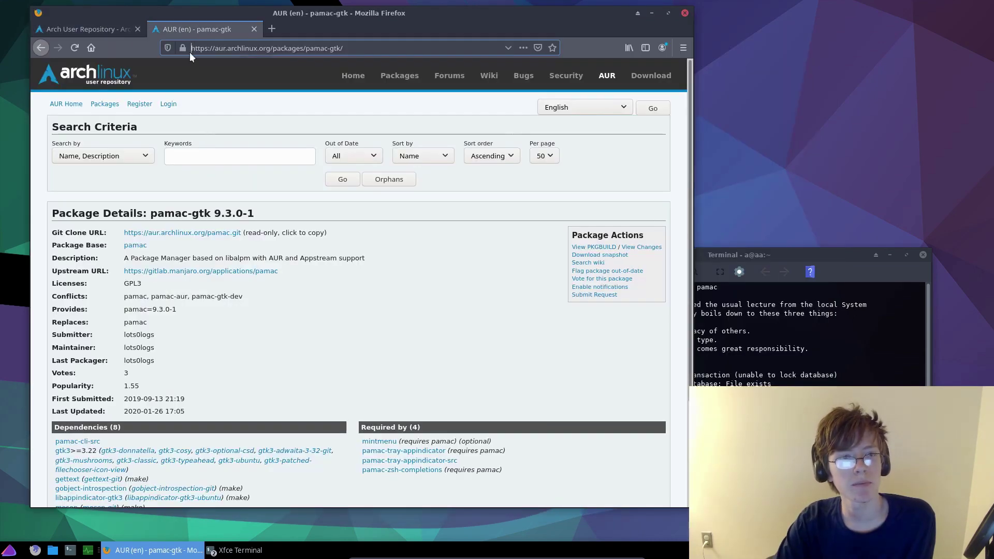
click(83, 30)
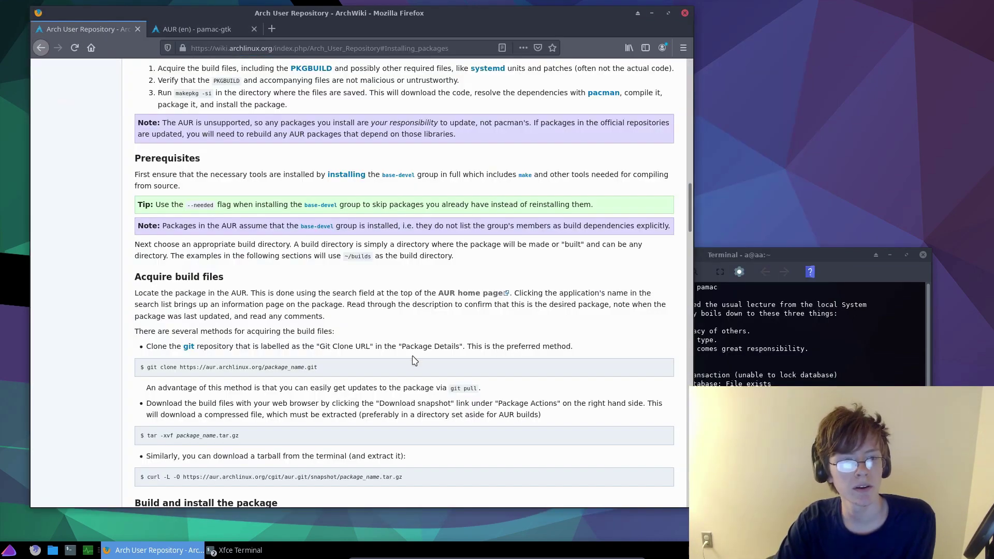
click(724, 414)
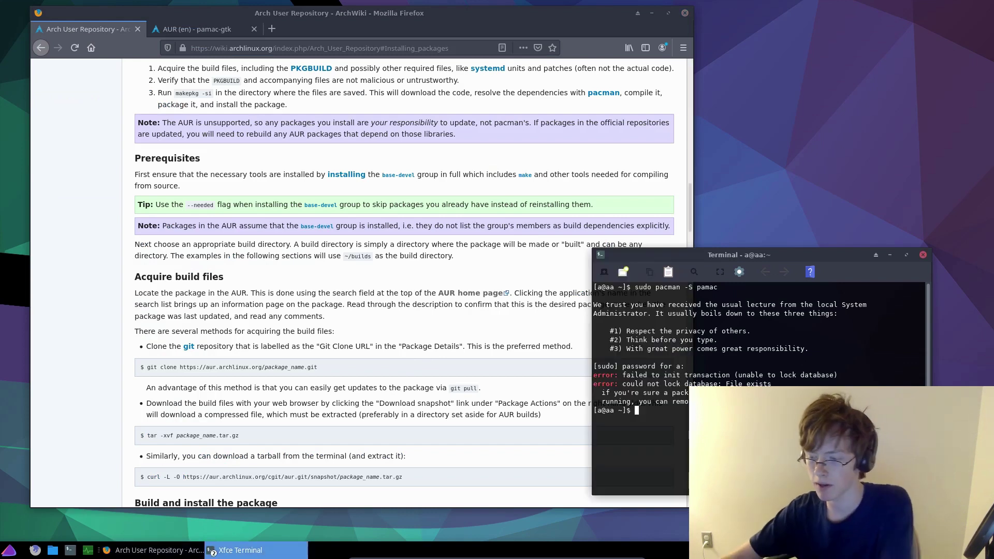
text(git clone)
middle_click(654, 429)
key(Return)
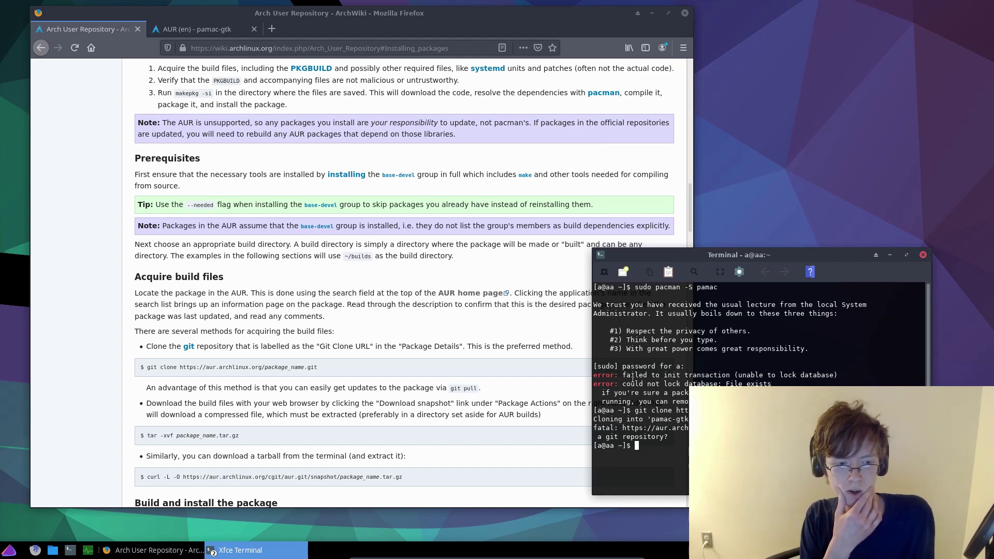
click(197, 29)
click(222, 232)
key(ctrl+c)
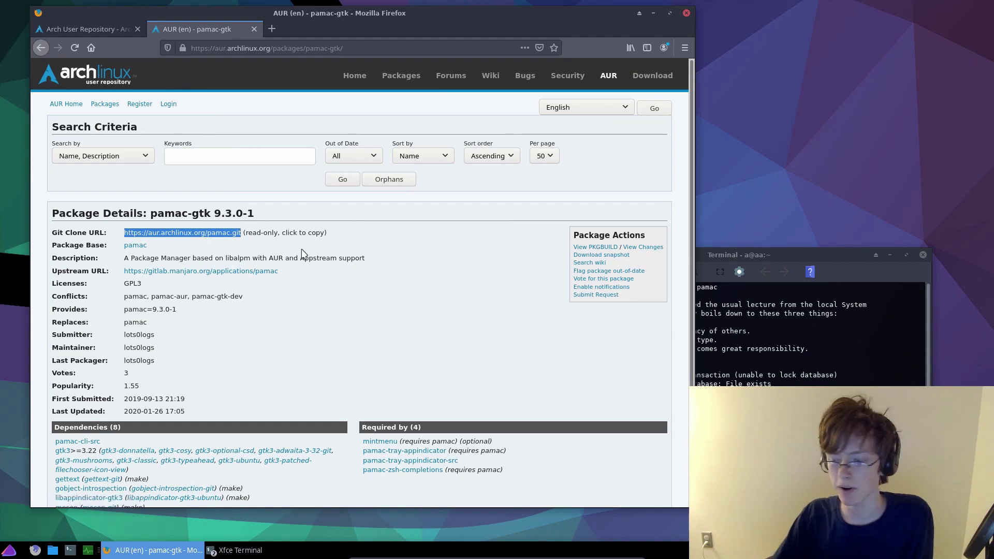
key(alt+Tab)
text(git clone)
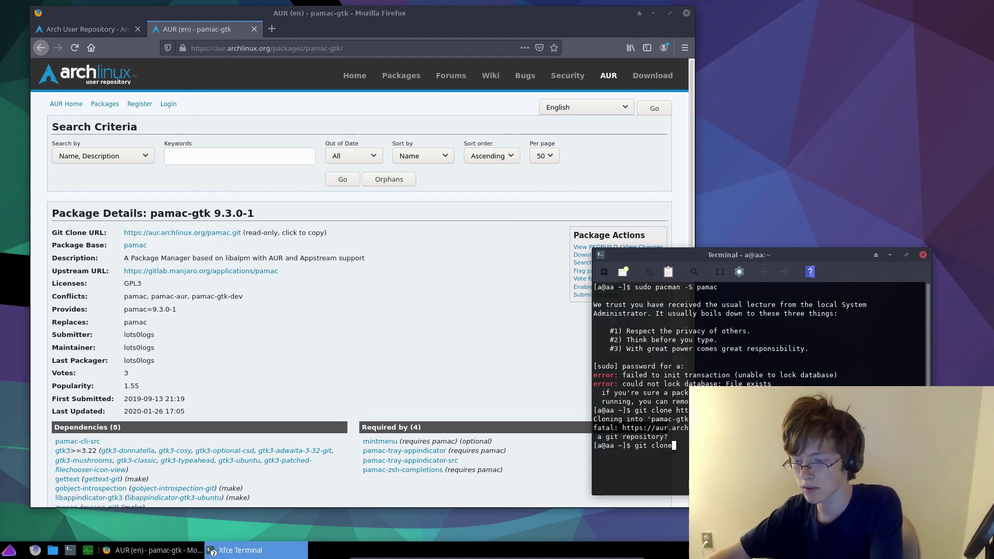
right_click(718, 283)
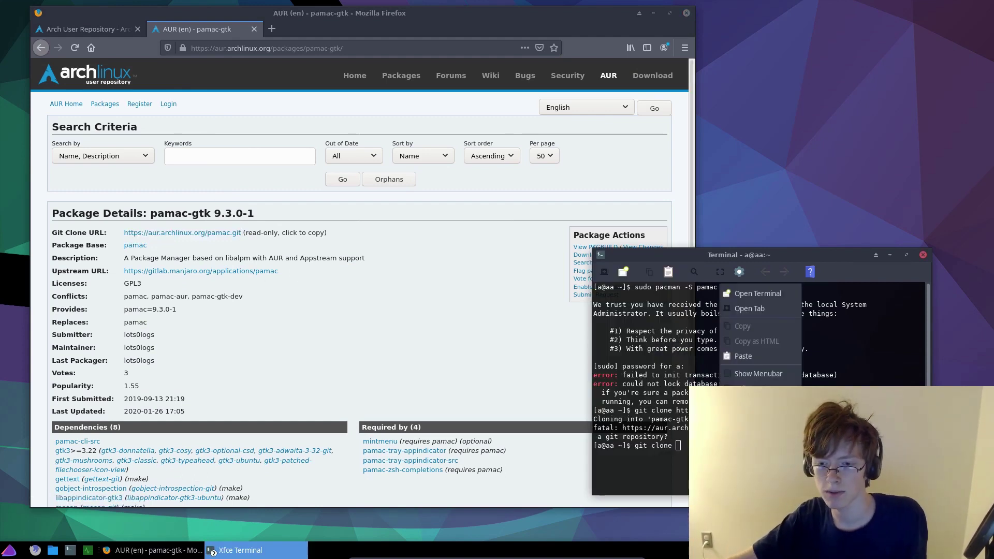
click(754, 355)
key(Return)
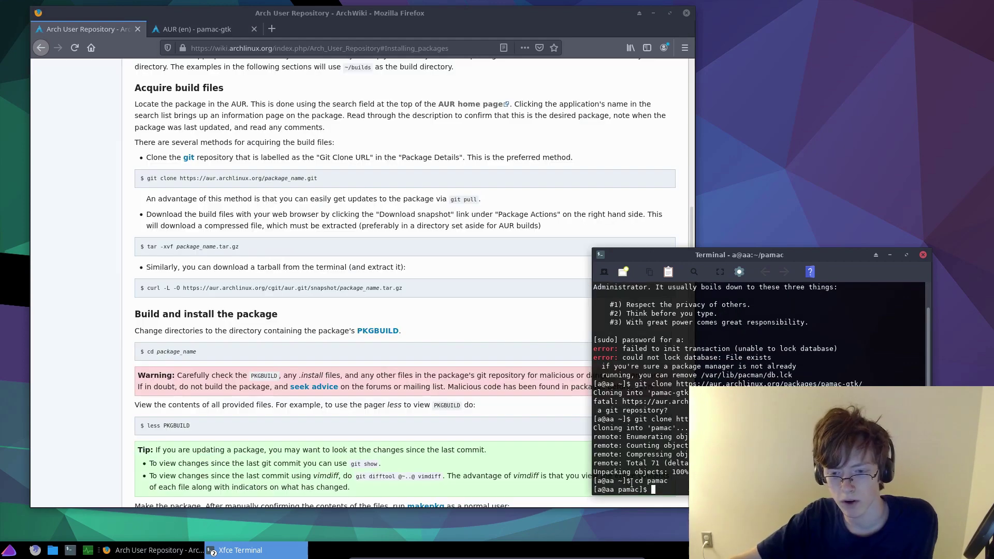
Build and install the package from the pamac directory with makepkg -si, accepting the missing dependencies.
drag(632, 481, 675, 485)
click(669, 490)
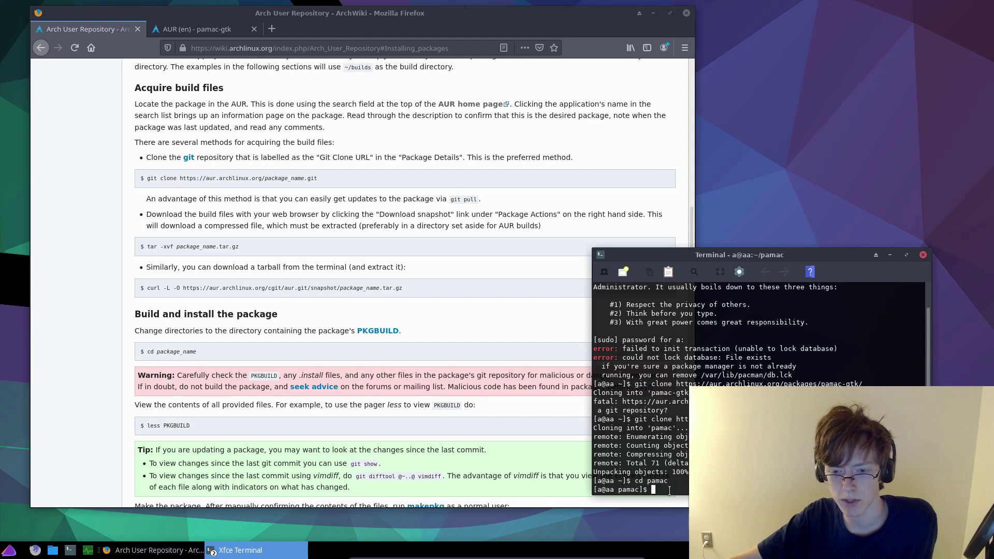
scroll(514, 427, down, 3)
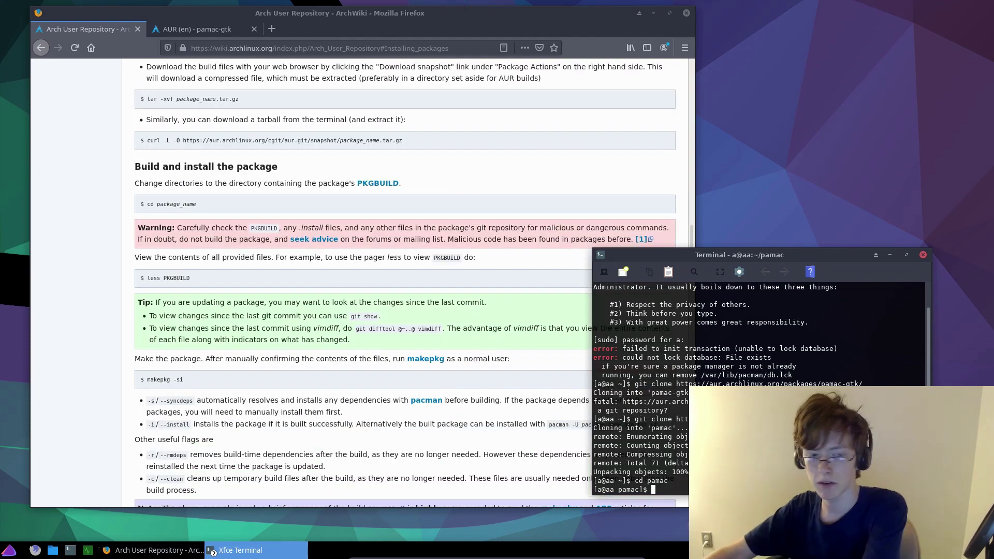
text(m)
text(akepkg)
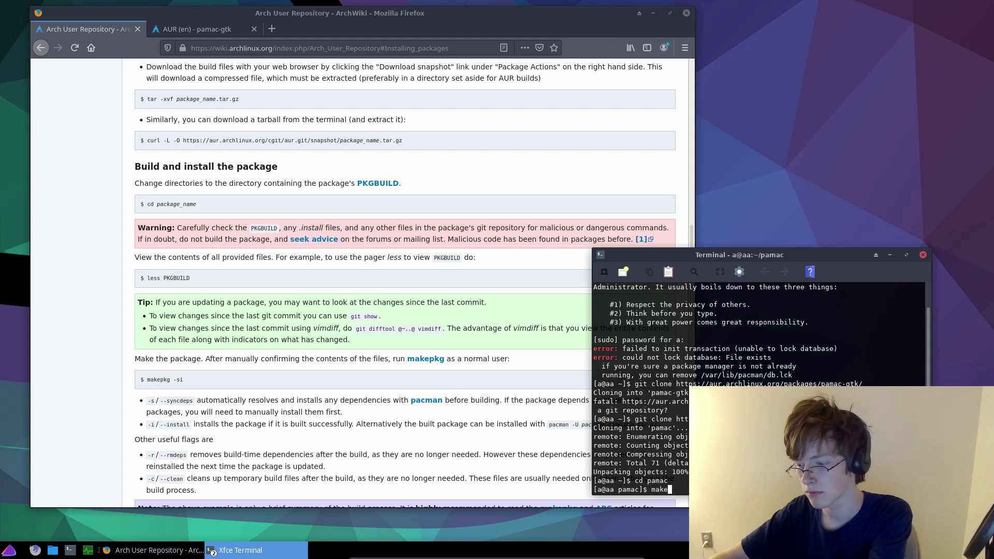
text(-si)
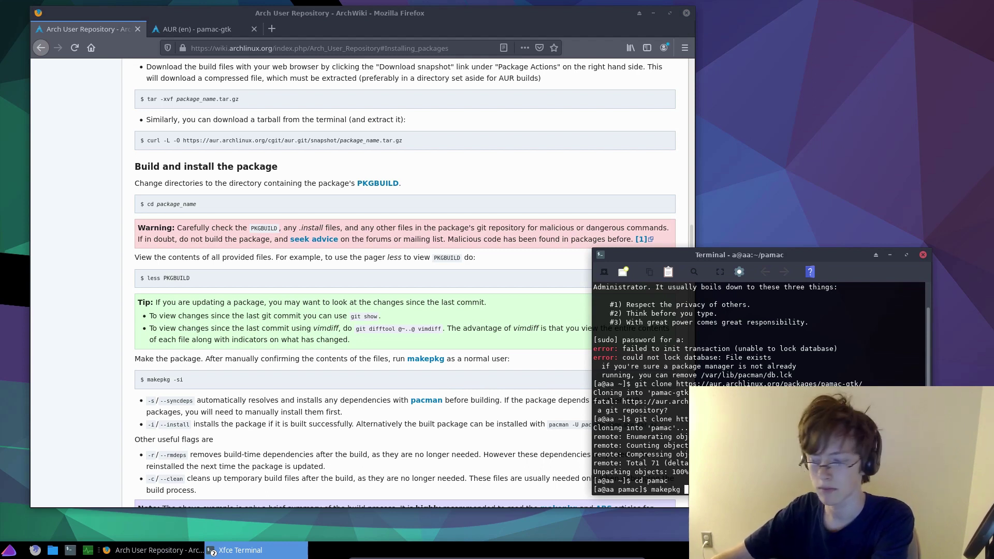
key(Return)
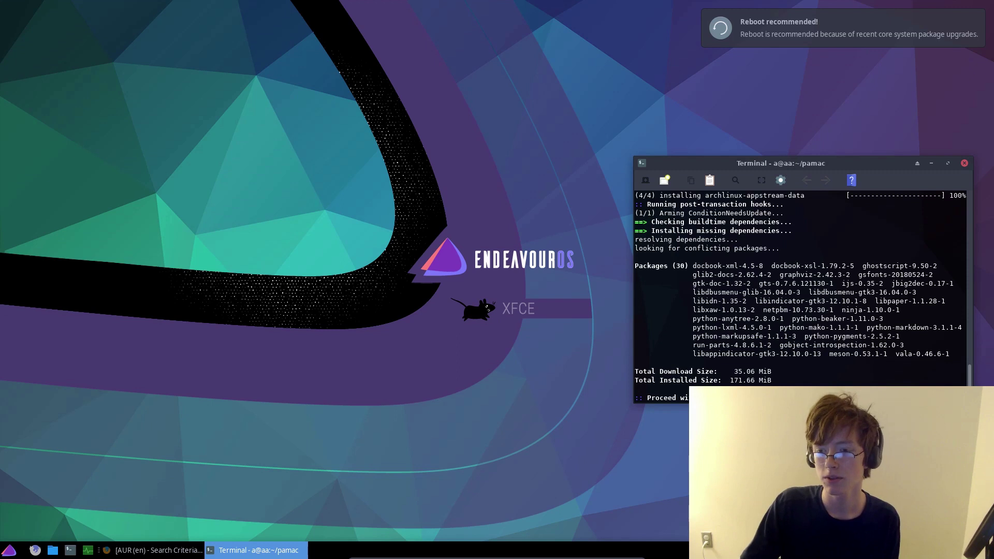
text(y)
key(Return)
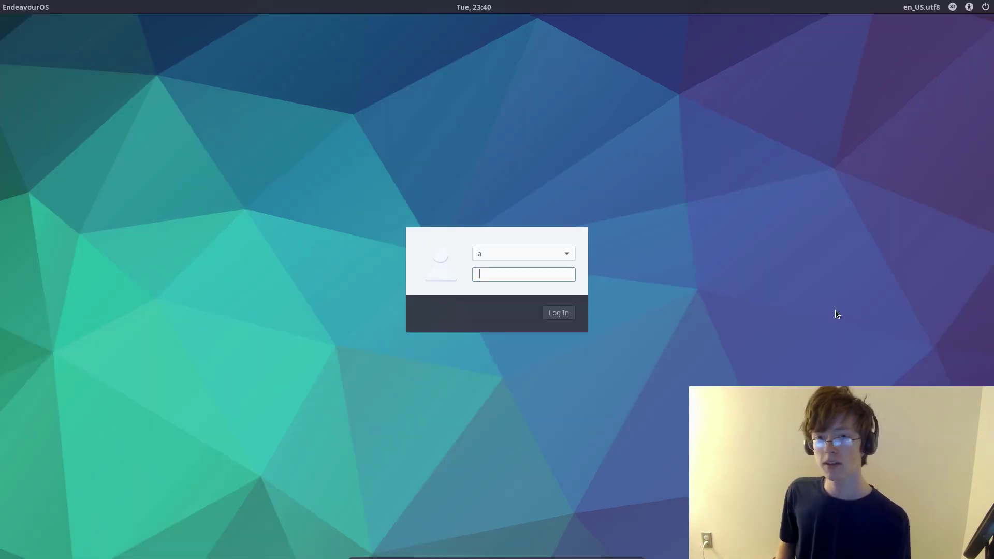
Log in with the account password and launch Add/Remove Software after searching the Whisker Menu for pamac.
text(a)
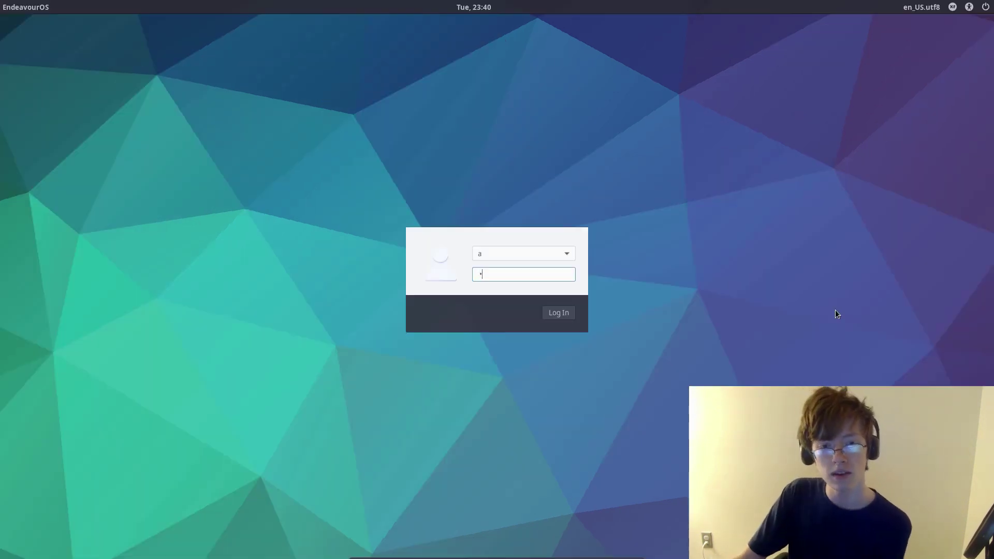
key(Return)
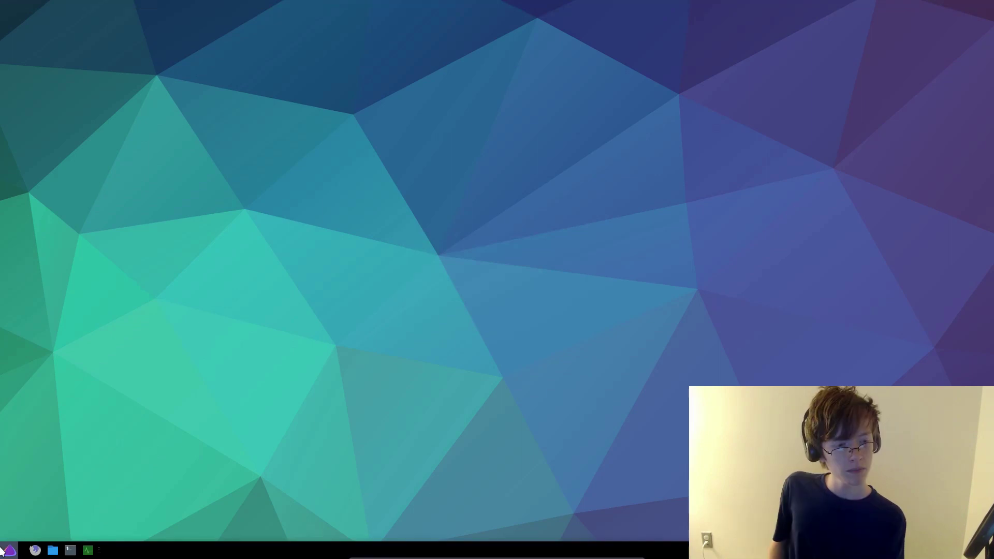
click(4, 550)
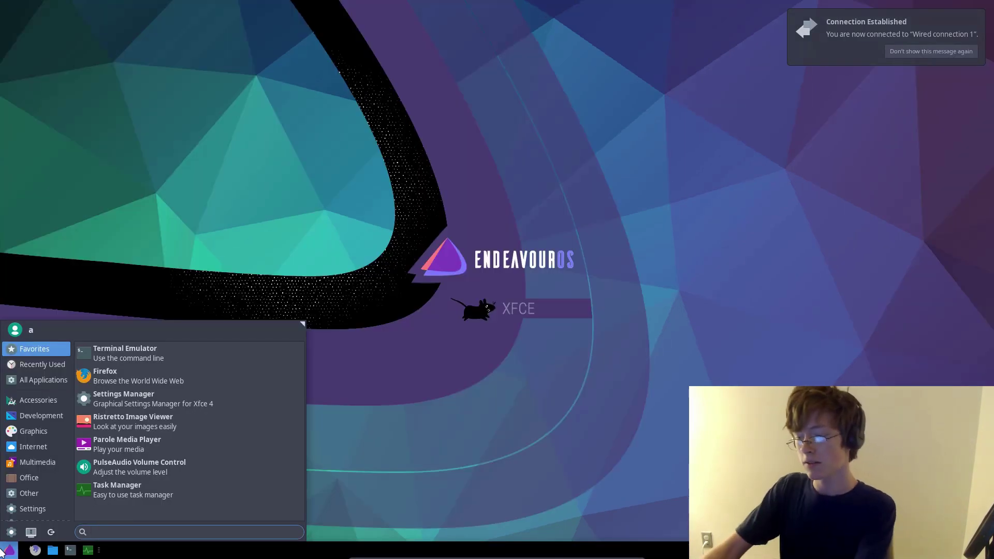
text(pamax)
key(BackSpace)
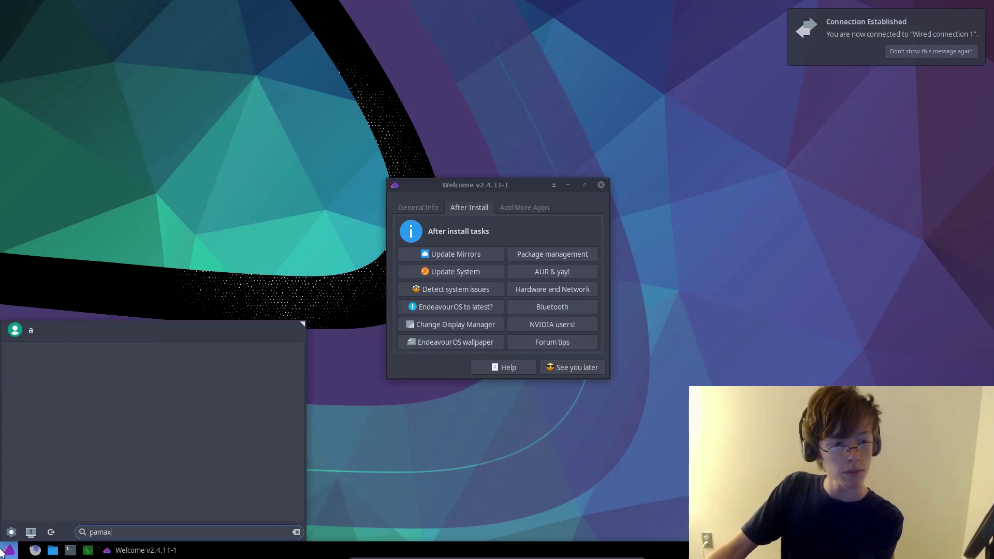
text(c)
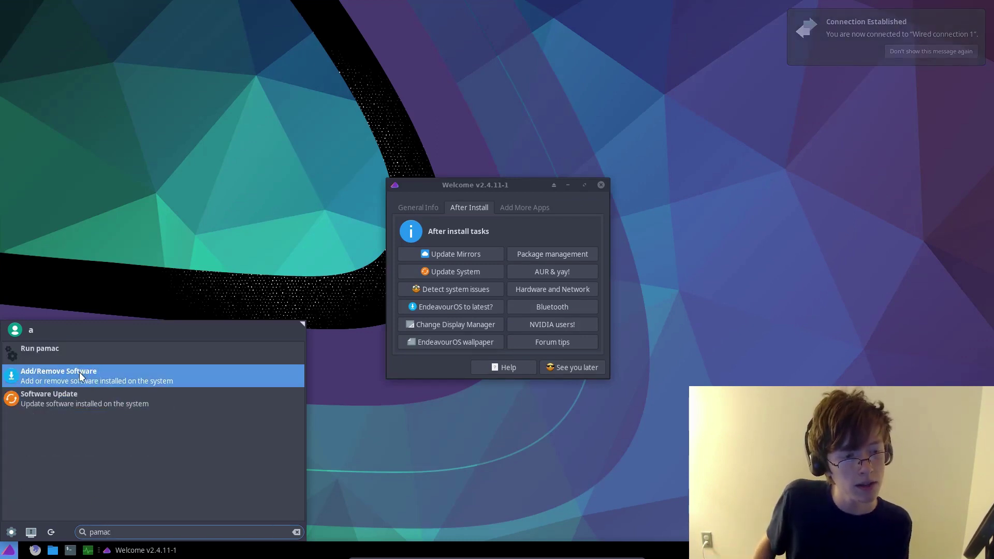
click(33, 371)
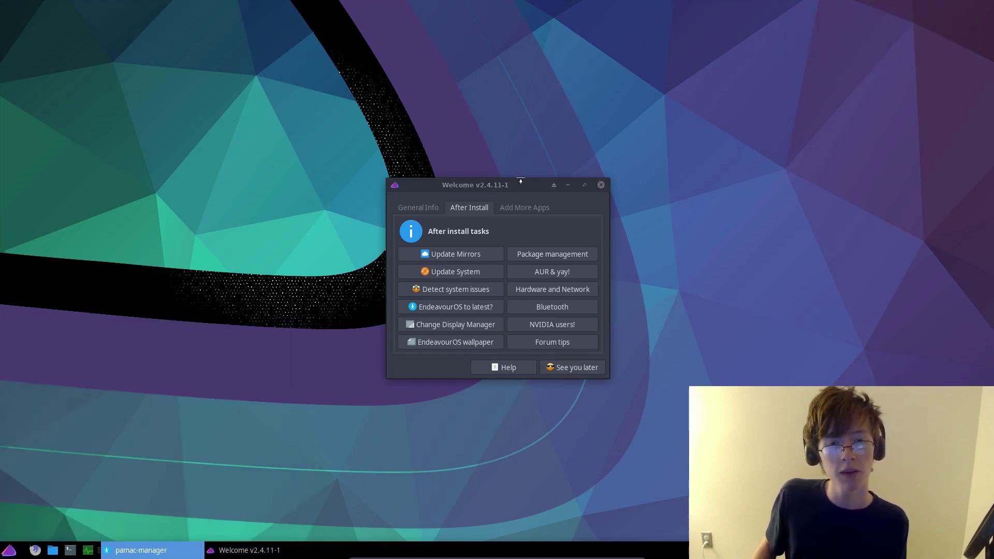
Move the Welcome window aside and close it, and place the Pamac window in the middle of the desktop.
drag(513, 182, 659, 253)
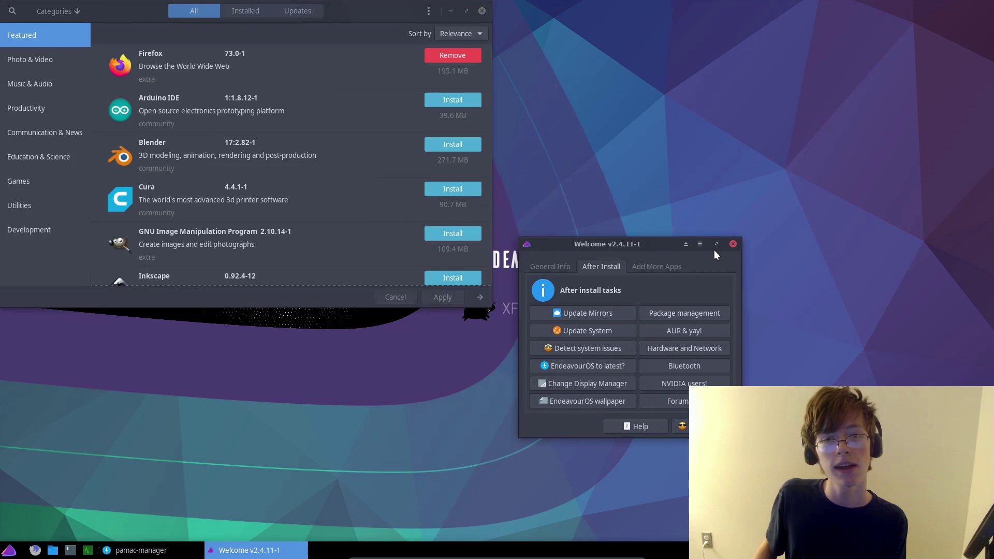
click(732, 245)
drag(390, 13, 659, 125)
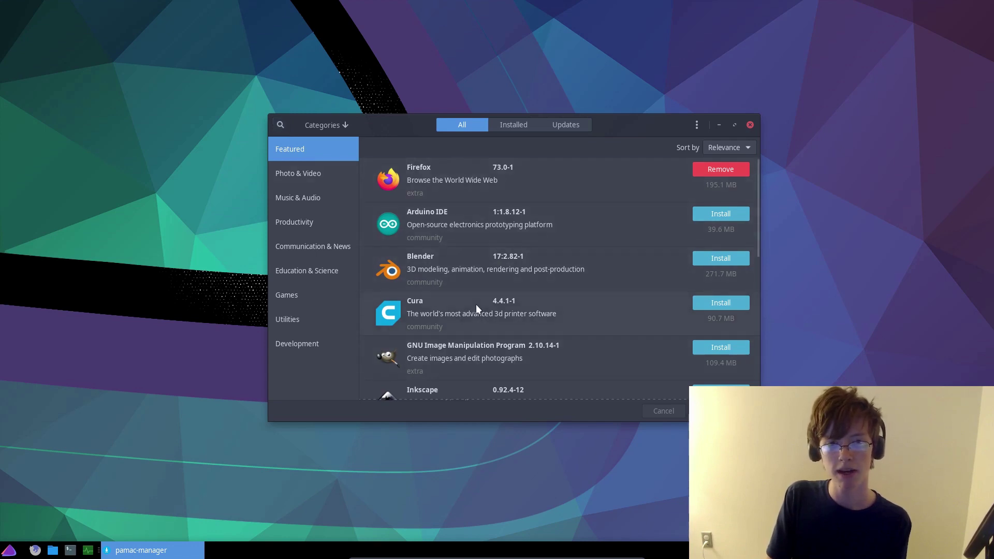
Search Pamac for minecraft, clear the search and return to the full package list.
click(282, 126)
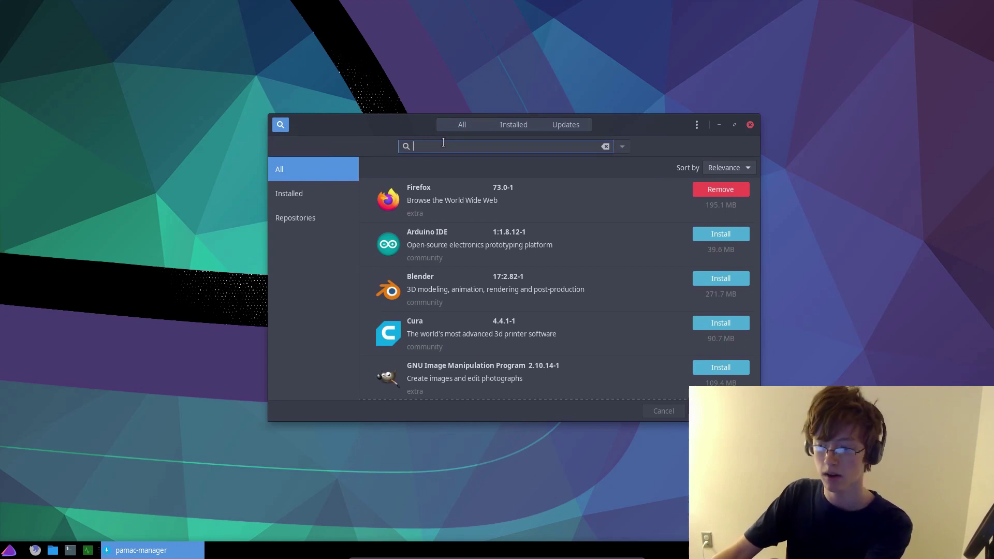
text(mine)
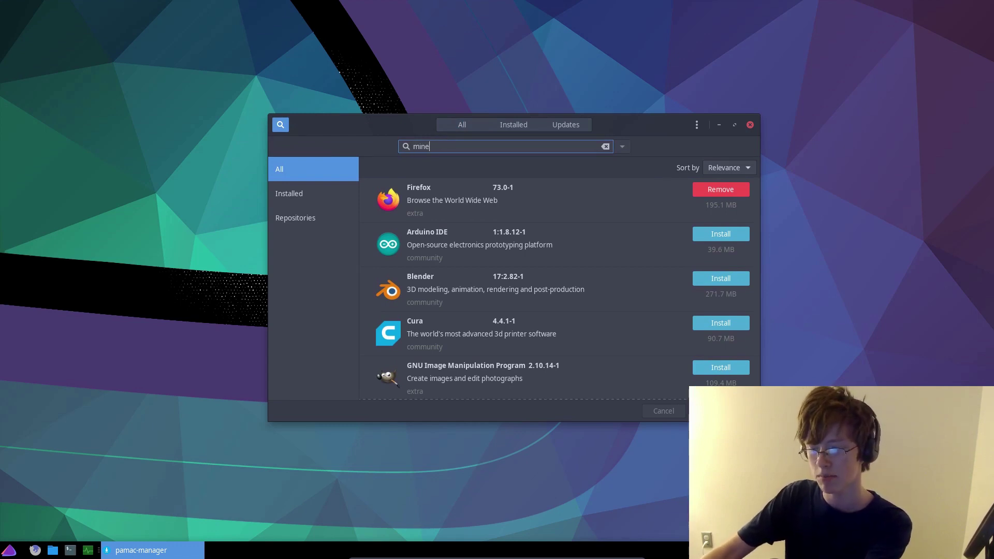
text(craft)
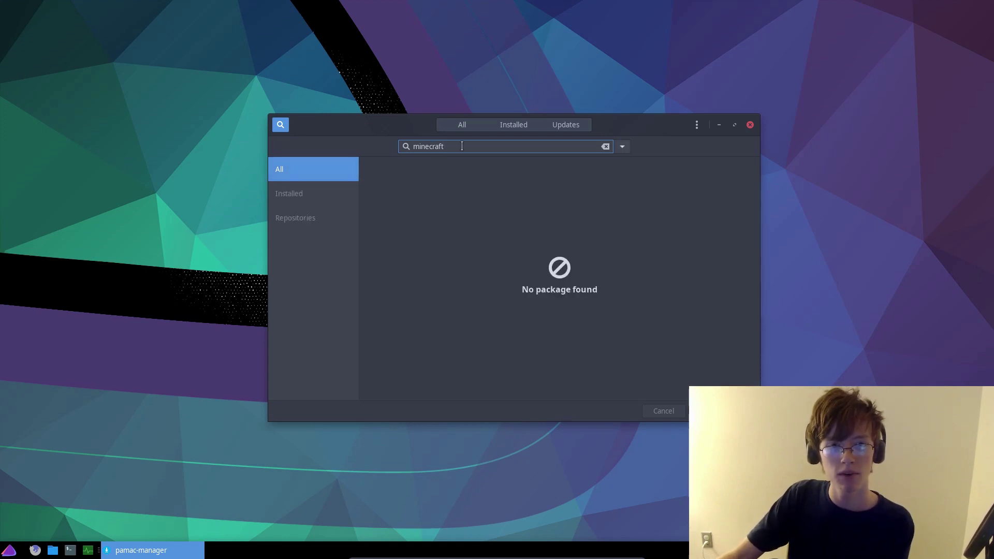
key(ctrl+a)
key(BackSpace)
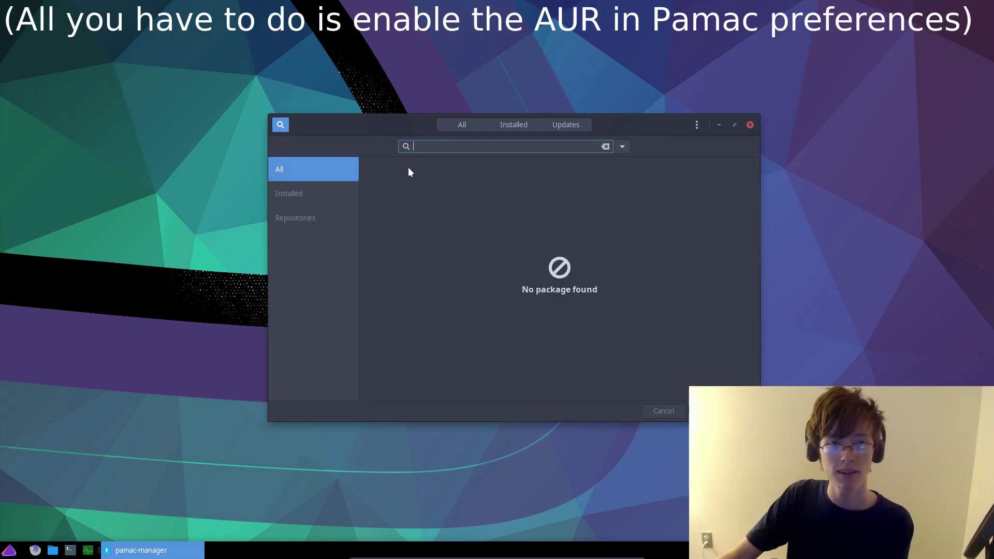
click(471, 124)
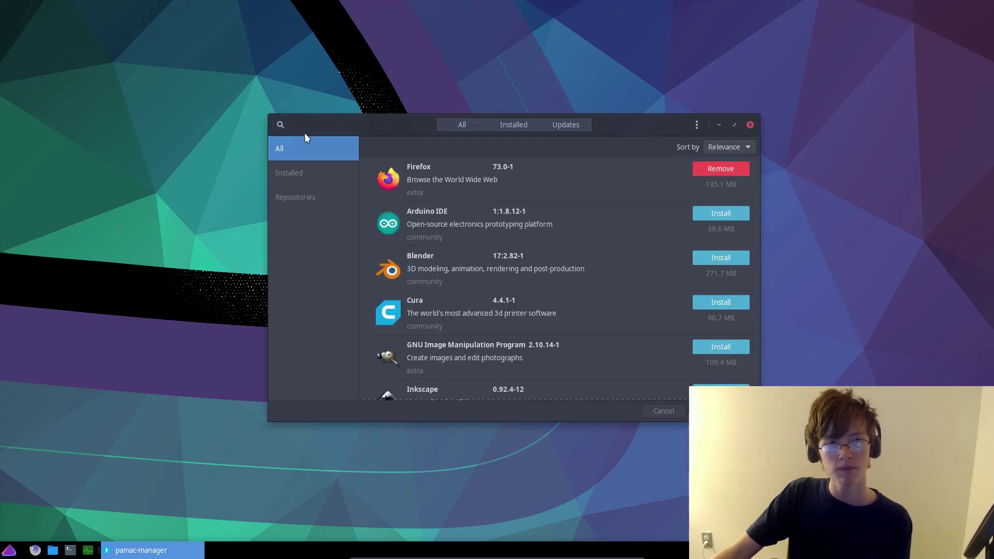
Search the Pamac package list for discord and for lutris.
click(280, 124)
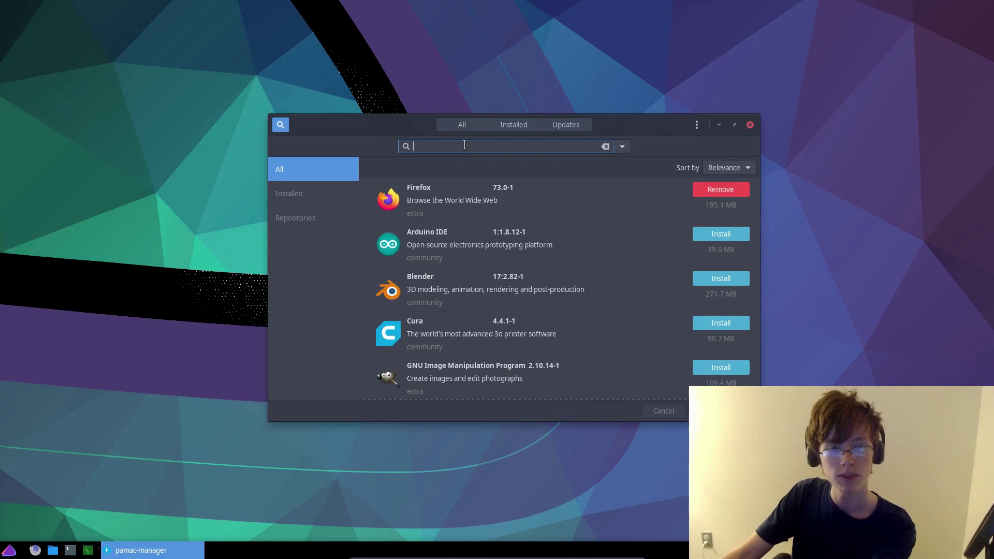
text(discord)
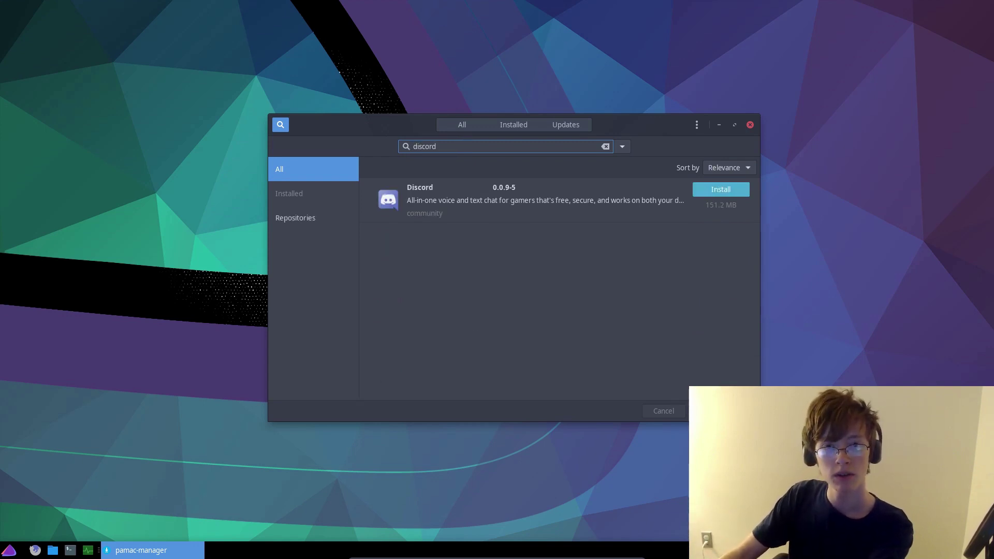
double_click(481, 151)
text(lutirs)
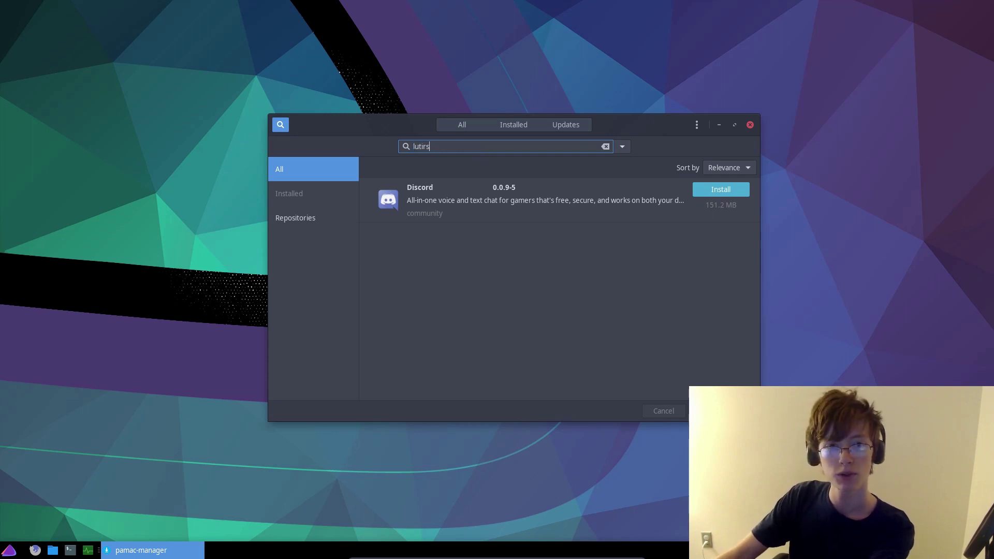
key(BackSpace)
key(BackSpace)
key(BackSpace)
key(BackSpace)
key(BackSpace)
key(BackSpace)
text(lutris)
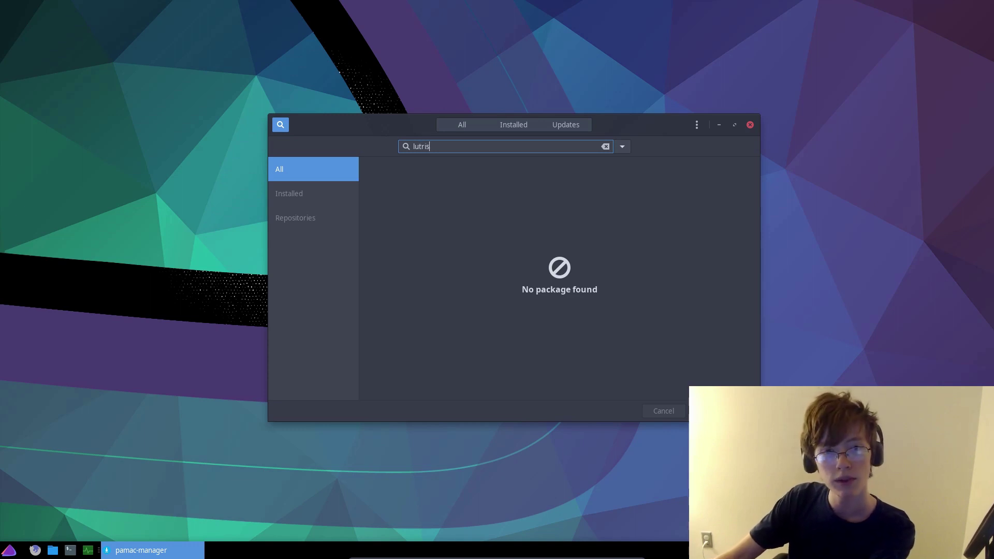
Search Pamac for obs, kdenlive and gimp, one after another.
key(ctrl+a)
text(obs)
key(ctrl+a)
text(kdenlive)
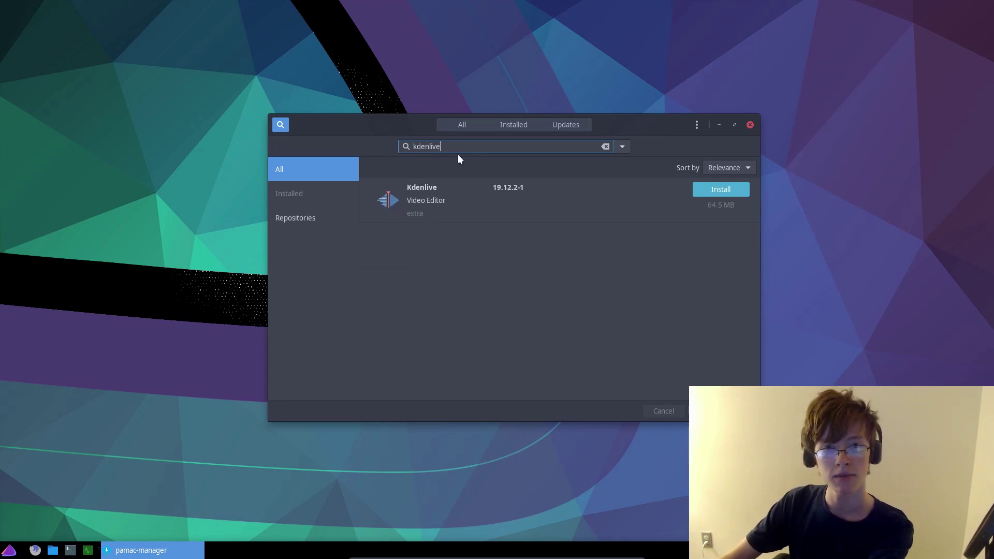
key(ctrl+a)
text(gimp)
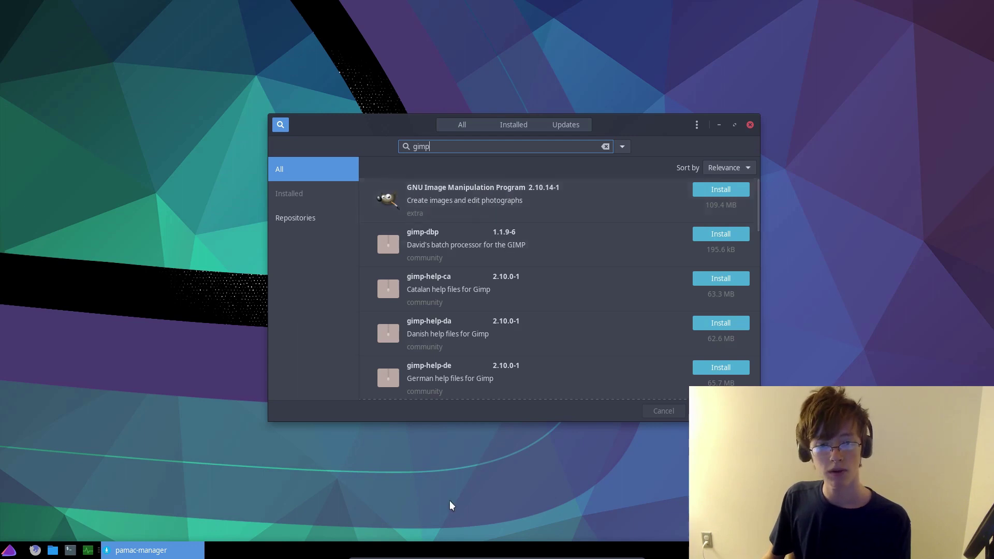
Leave the virtual machine's full-screen mode, launch GIMP on the host, and return the machine to full screen.
key(ctrl+f)
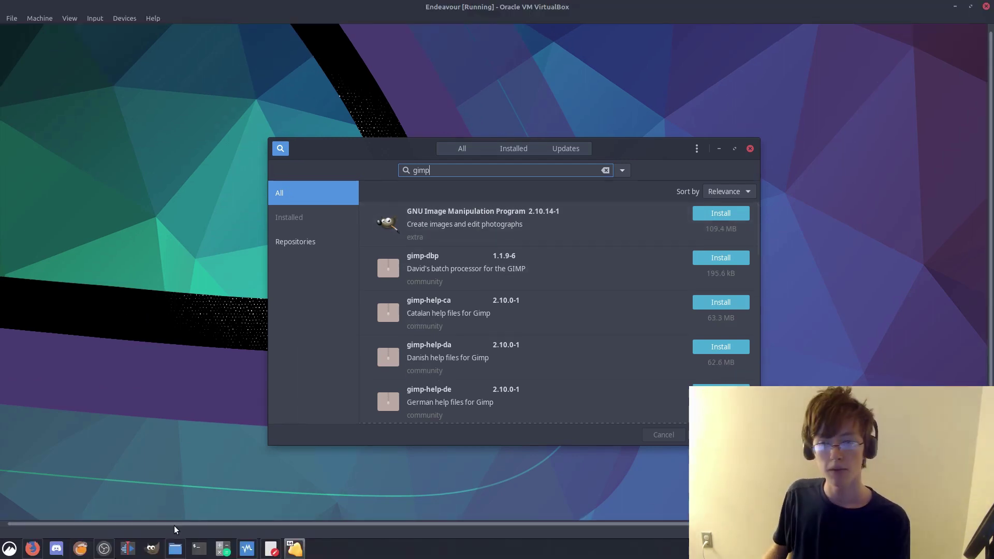
click(157, 554)
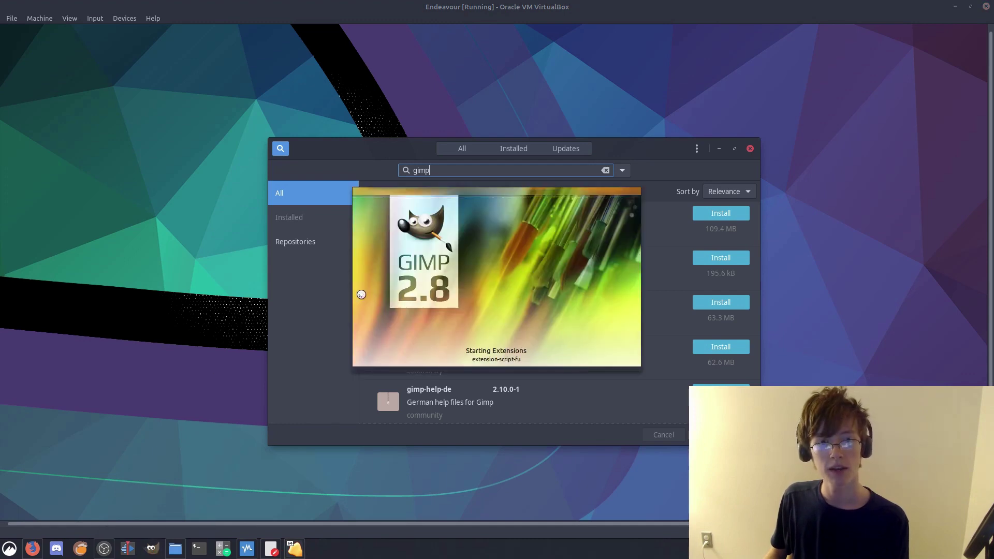
click(524, 198)
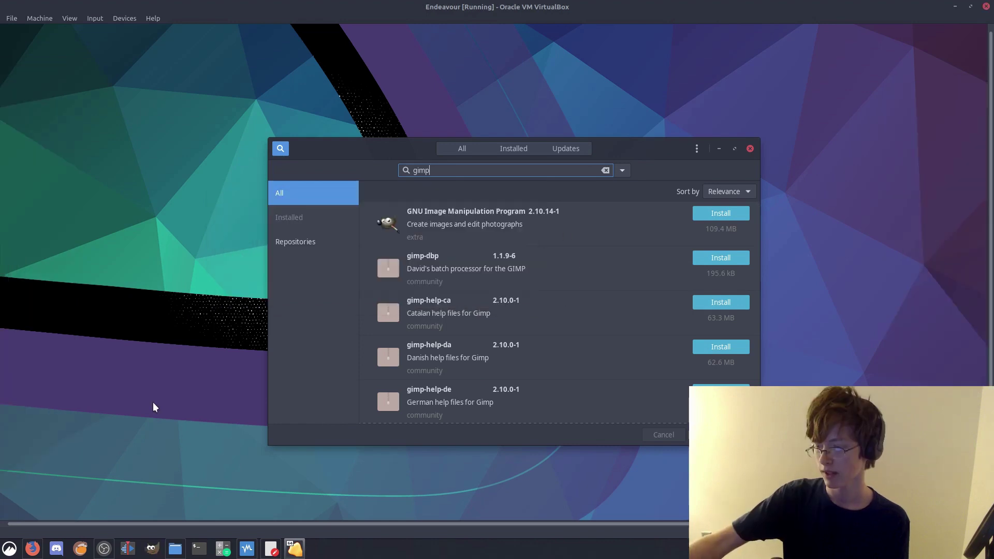
click(153, 402)
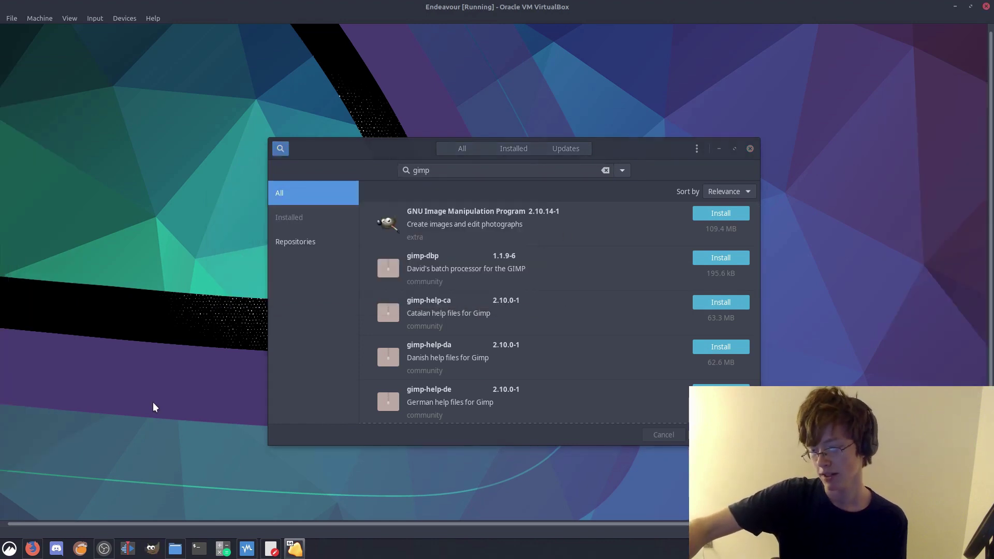
key(ctrl+f)
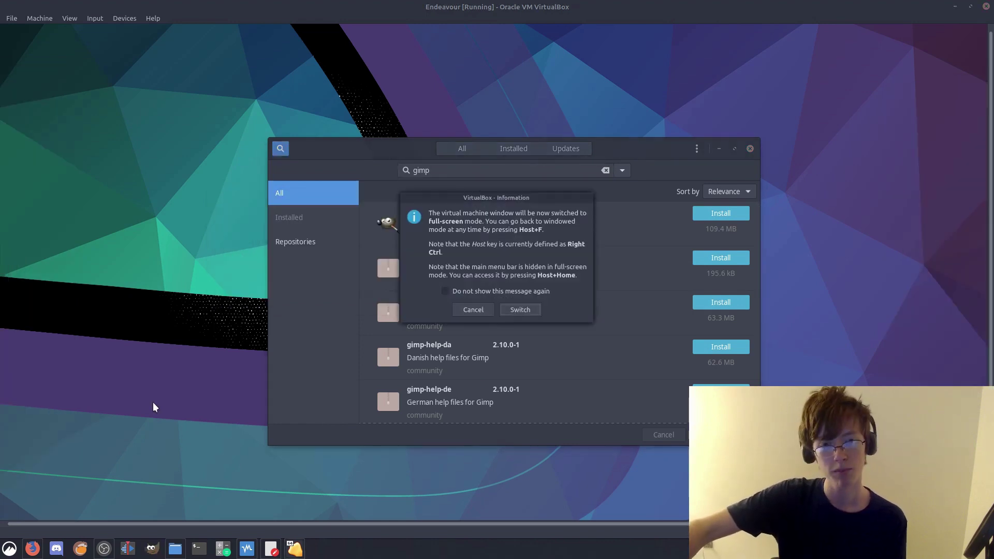
click(517, 307)
Bring the OS testing notes into view, score Software availability 9, and move the notes window off the desktop.
drag(911, 305, 681, 208)
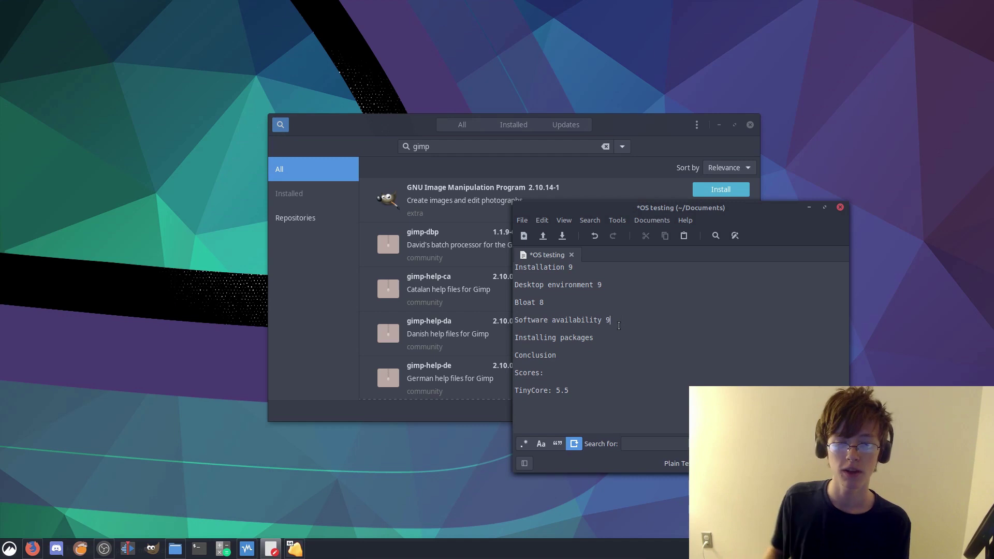
click(621, 321)
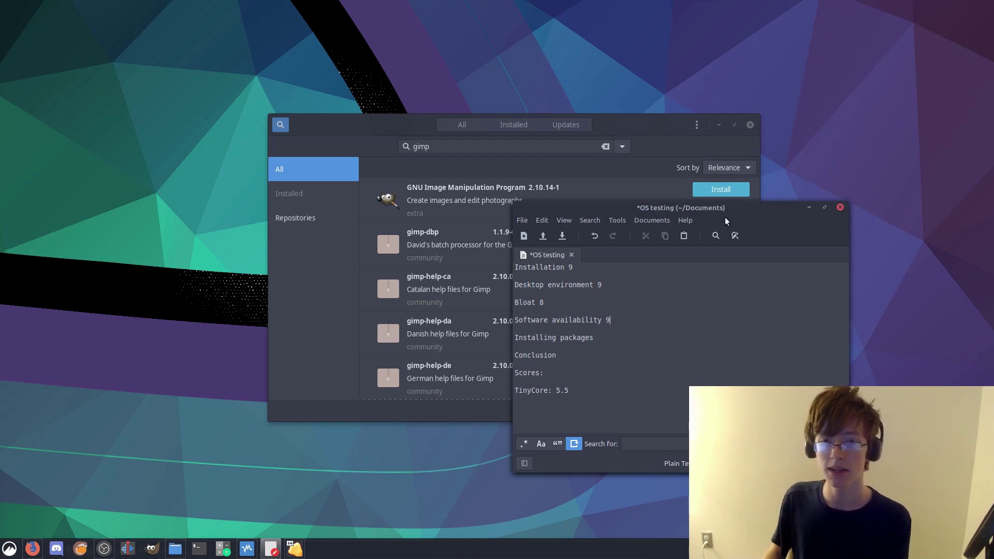
drag(739, 208, 991, 209)
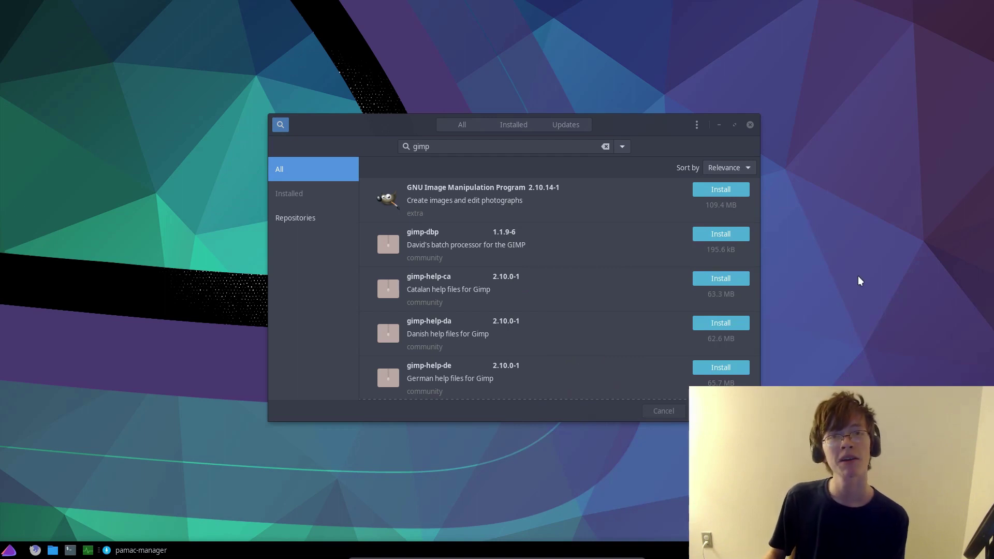
Move the Pamac window slightly higher and search it for the browsers chrome, google-chrome and brave.
drag(639, 126, 623, 97)
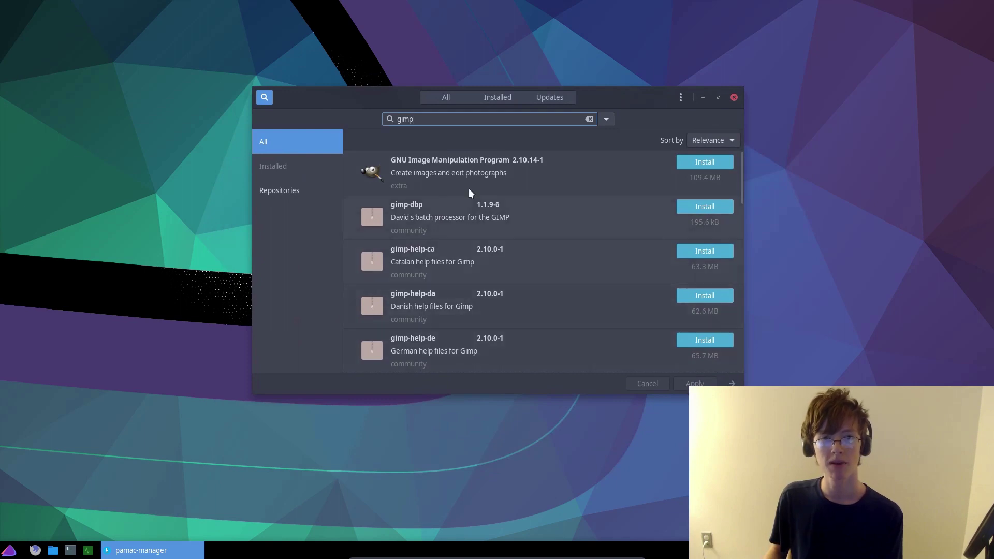
triple_click(488, 118)
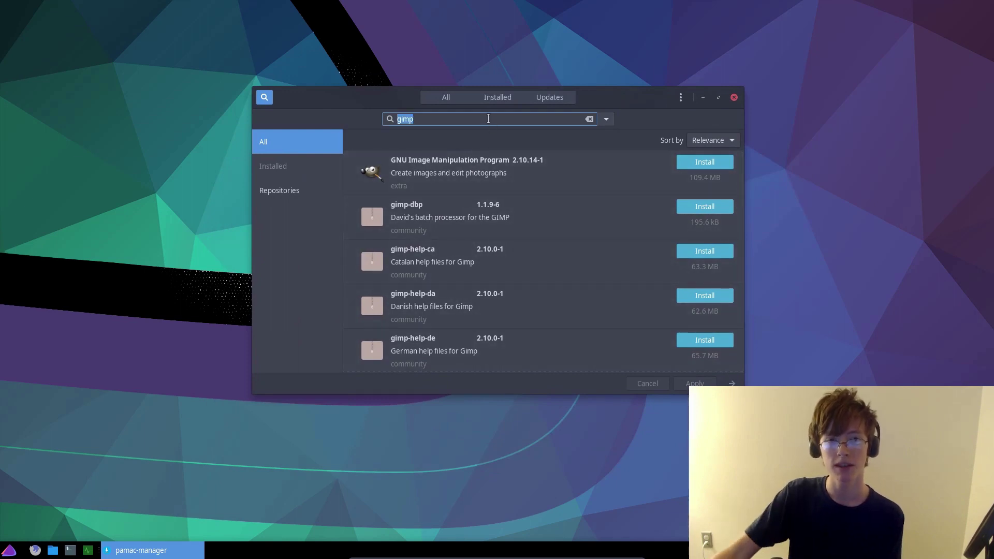
text(chrome)
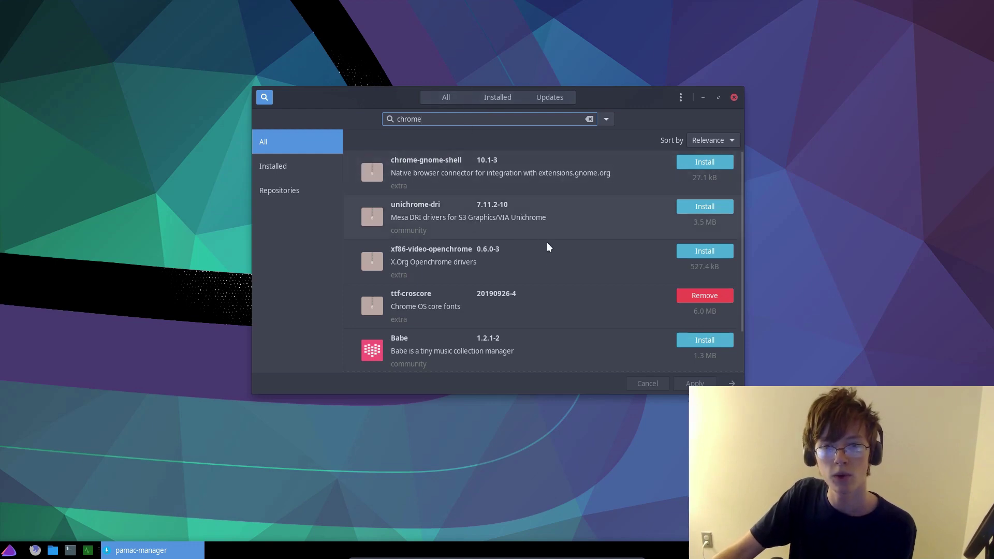
scroll(621, 269, down, 1)
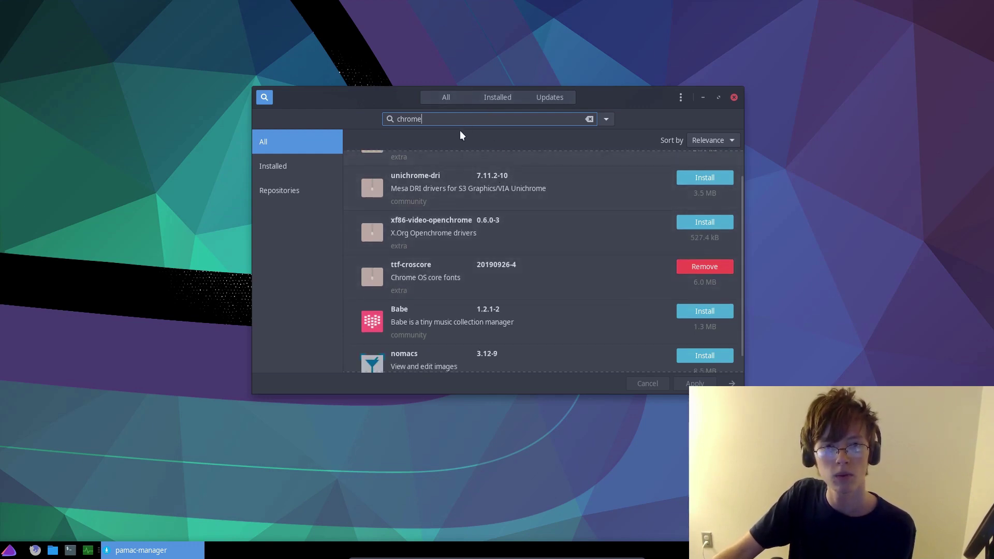
key(ctrl+a)
text(google)
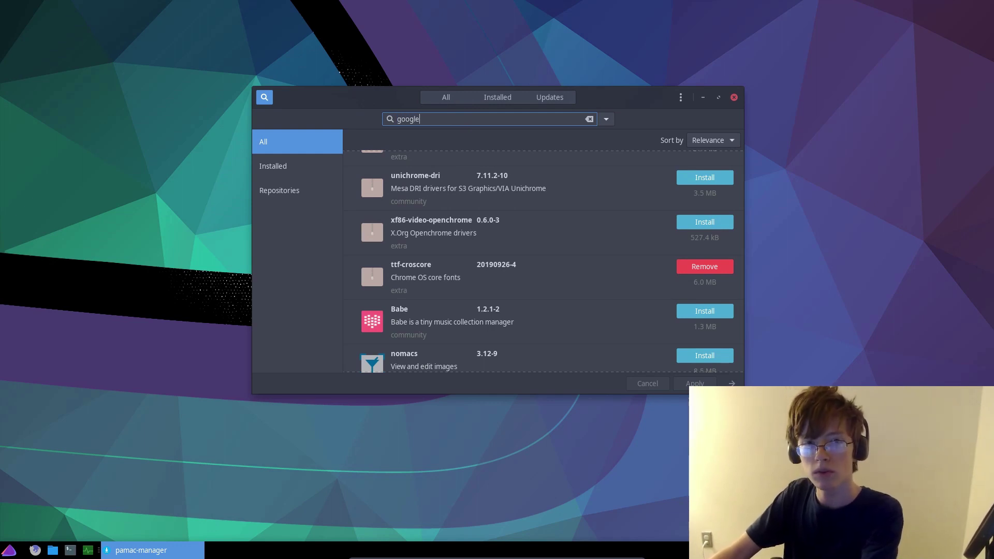
text(-chrome)
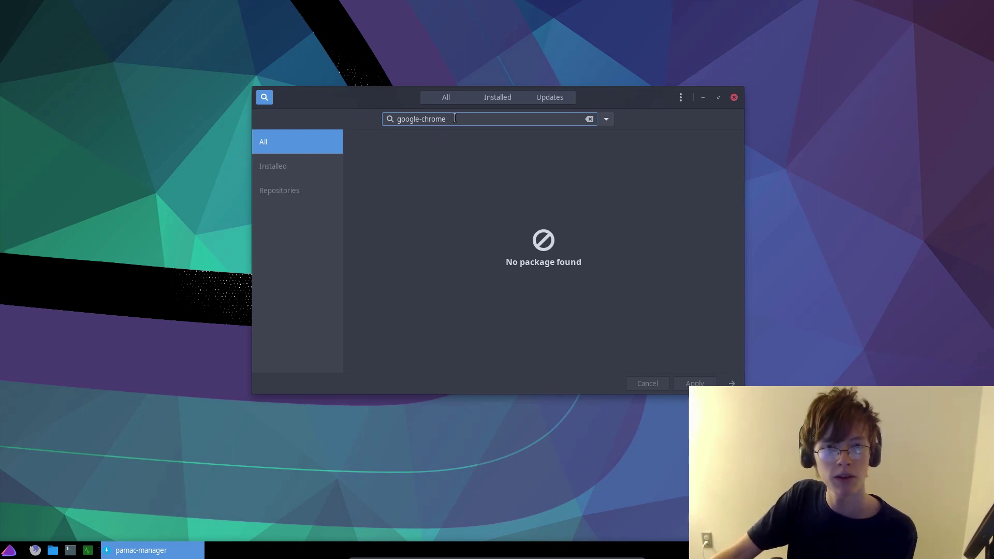
drag(455, 119, 352, 121)
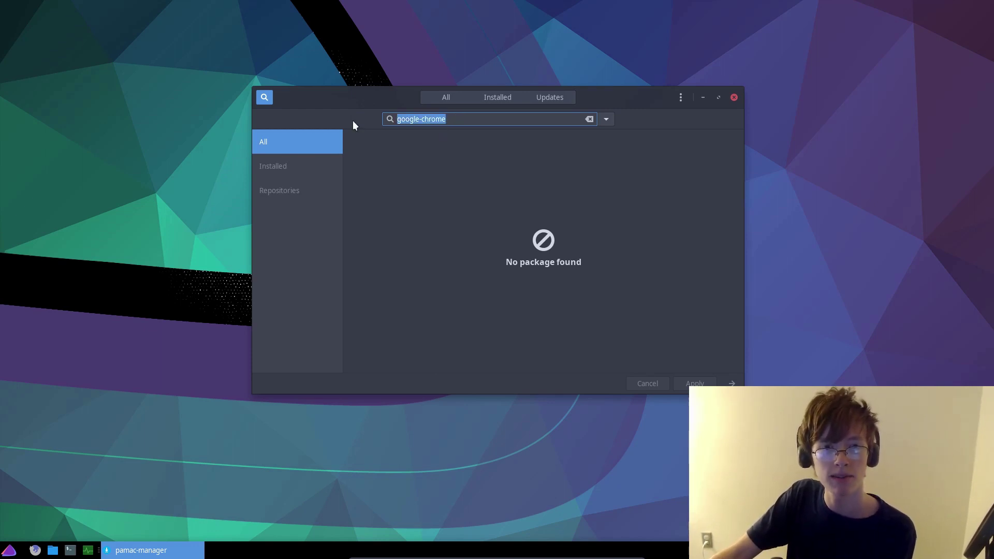
key(BackSpace)
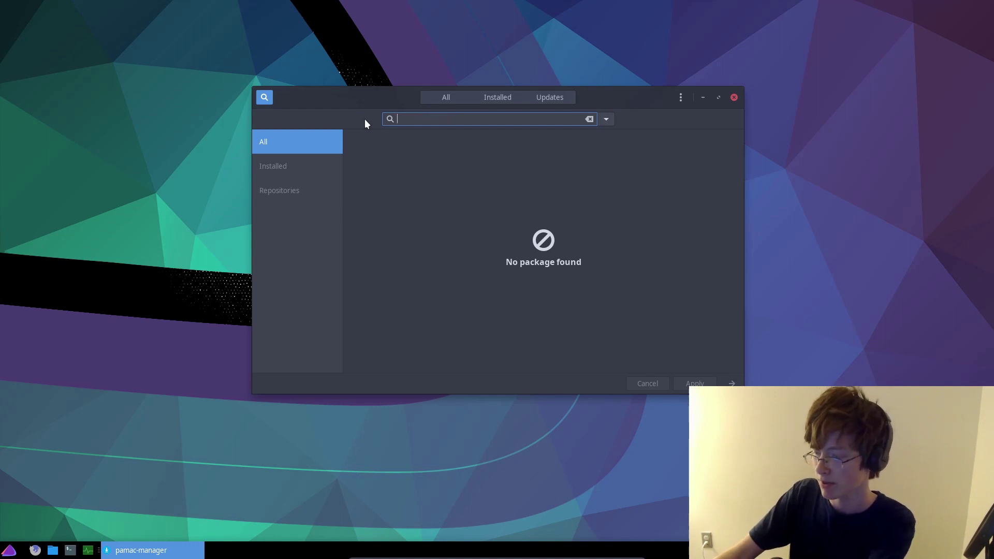
text(brave)
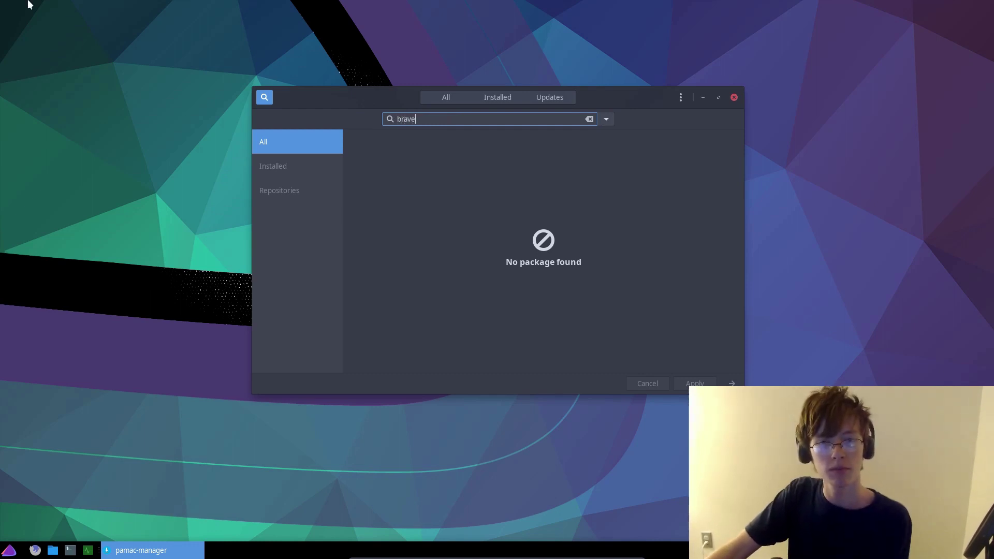
Find lutris in Pamac and install it without optional dependencies, authenticating with the account password and applying the transaction.
drag(429, 119, 360, 114)
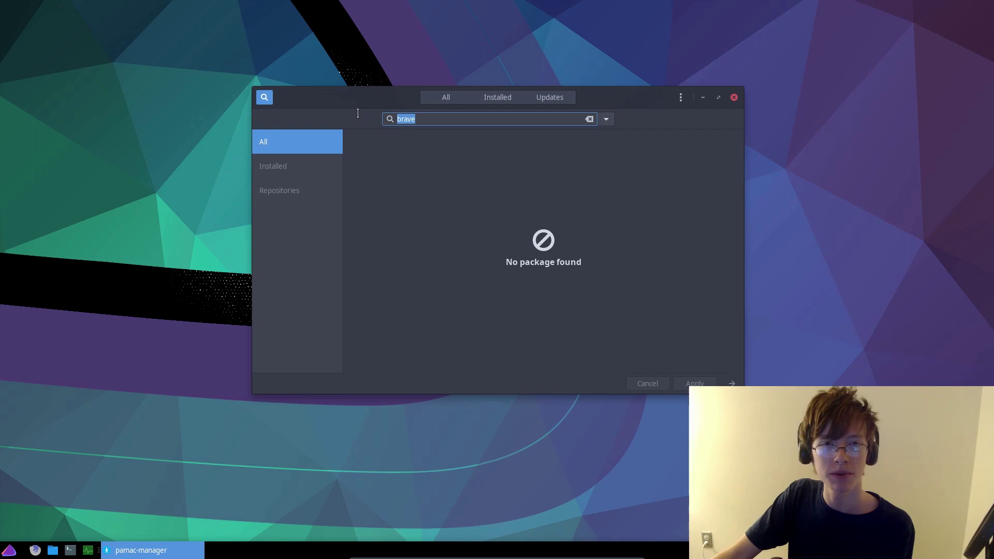
text(lutris)
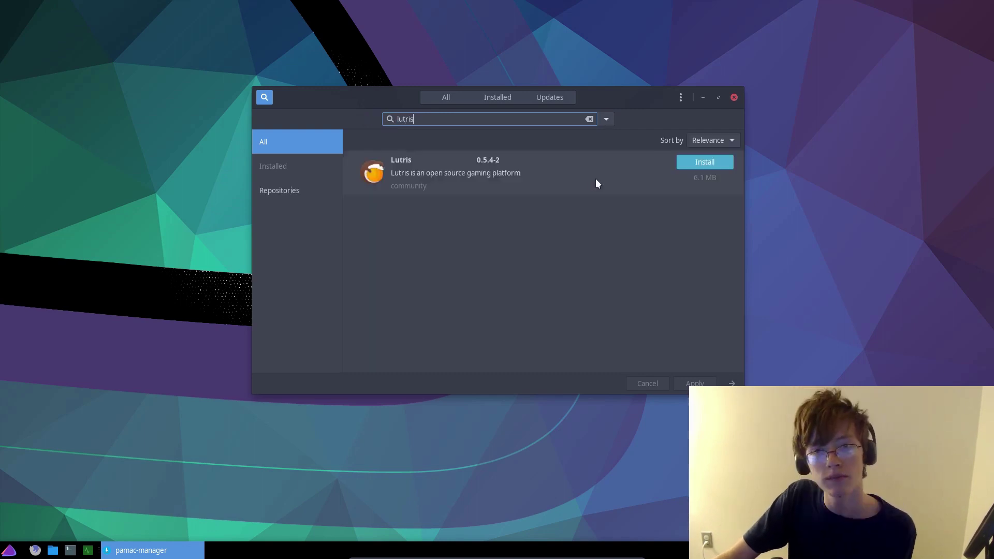
click(690, 163)
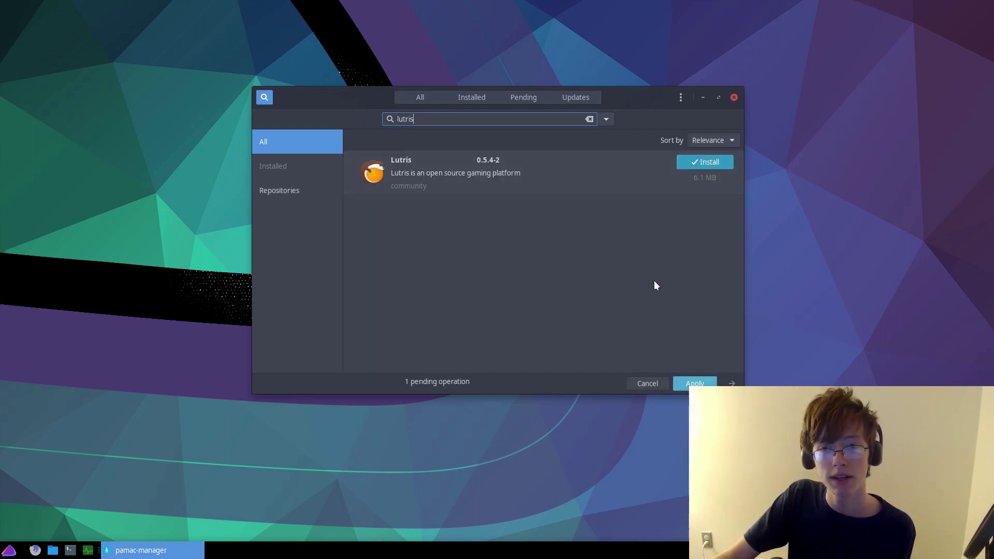
click(681, 383)
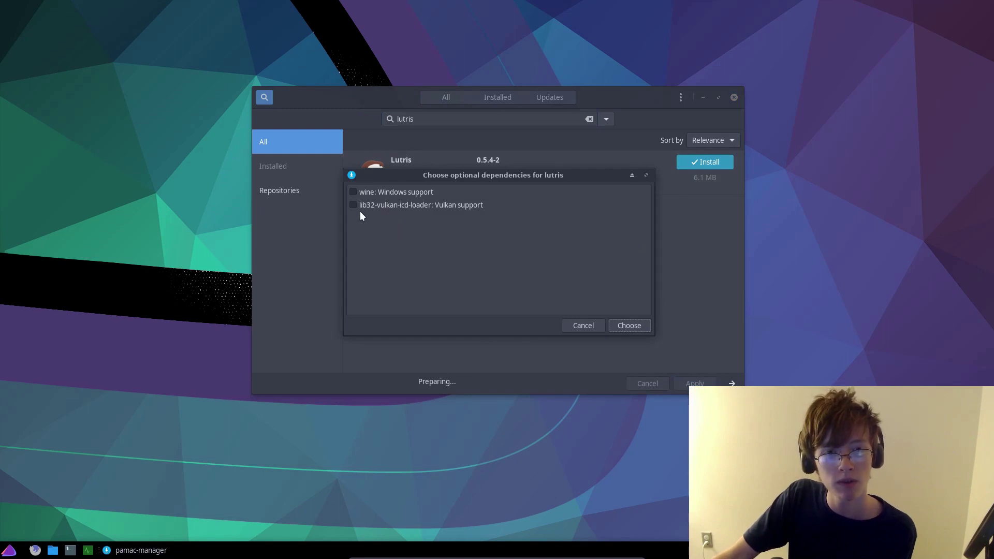
click(634, 326)
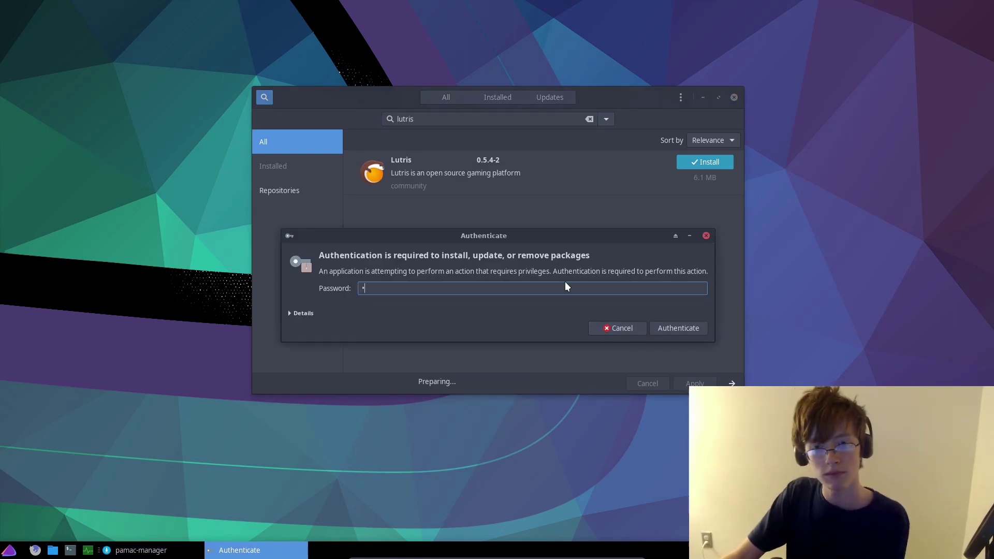
text(•)
key(Return)
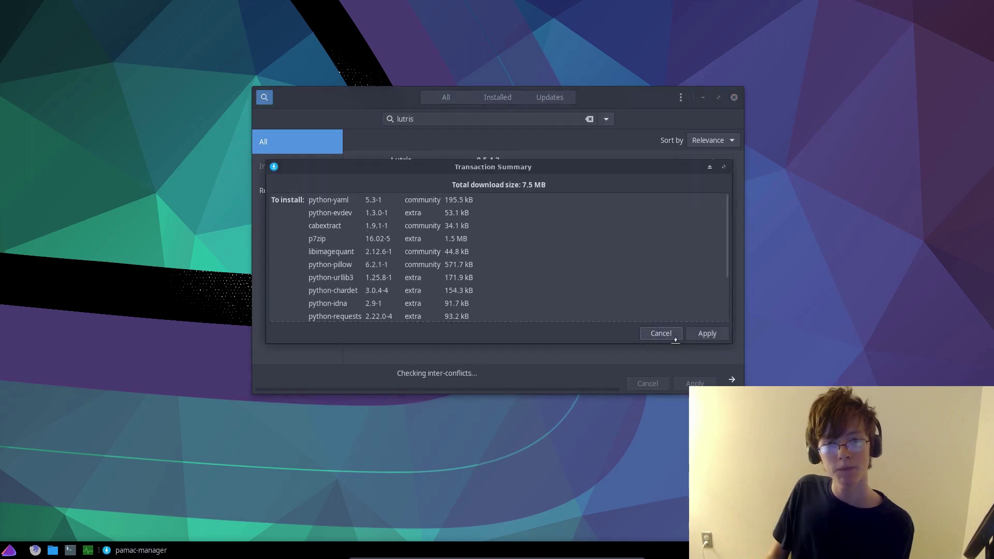
click(701, 334)
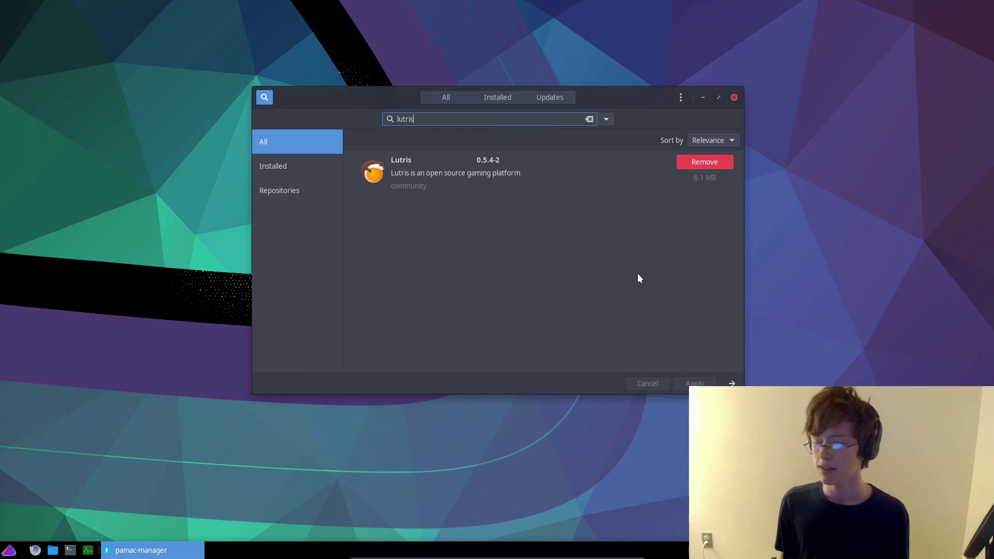
Move the Pamac window aside and run sudo pacman -Rs lutris in a terminal, authenticating with the account password.
drag(579, 96, 352, 31)
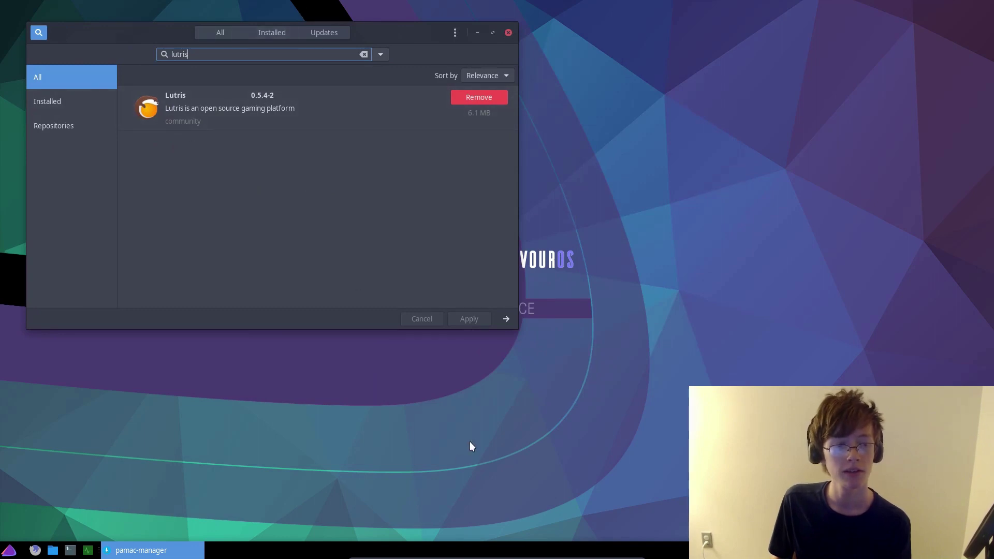
click(70, 550)
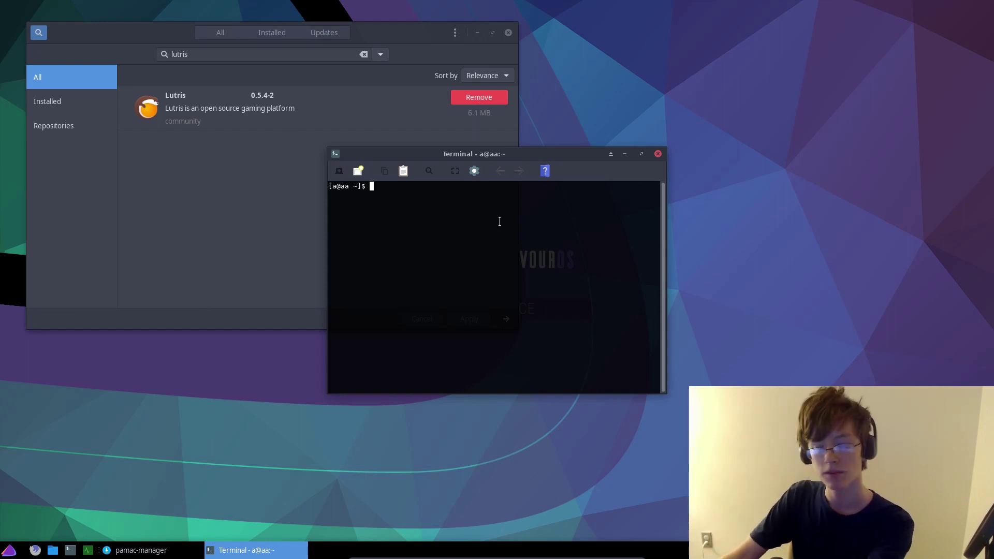
text(sudo p)
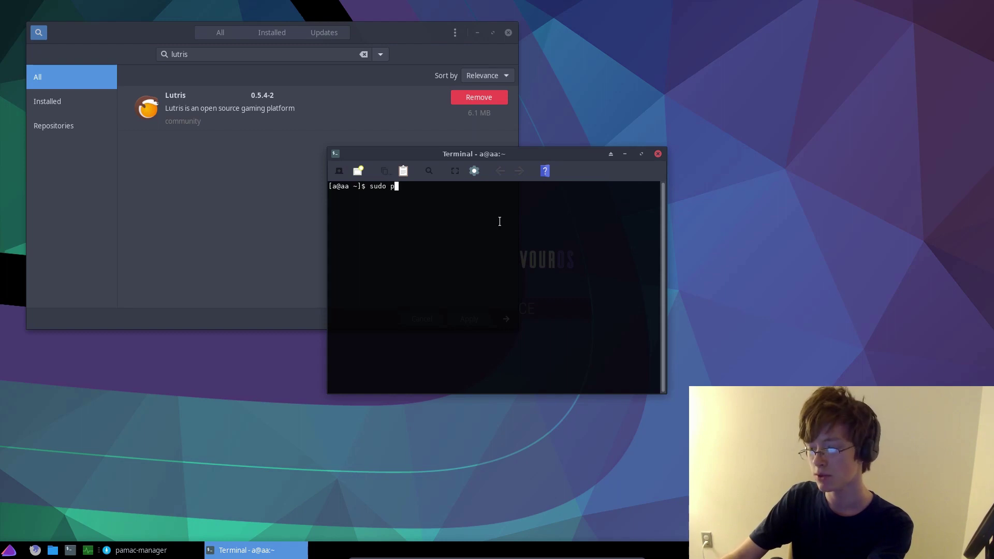
text(acman -S)
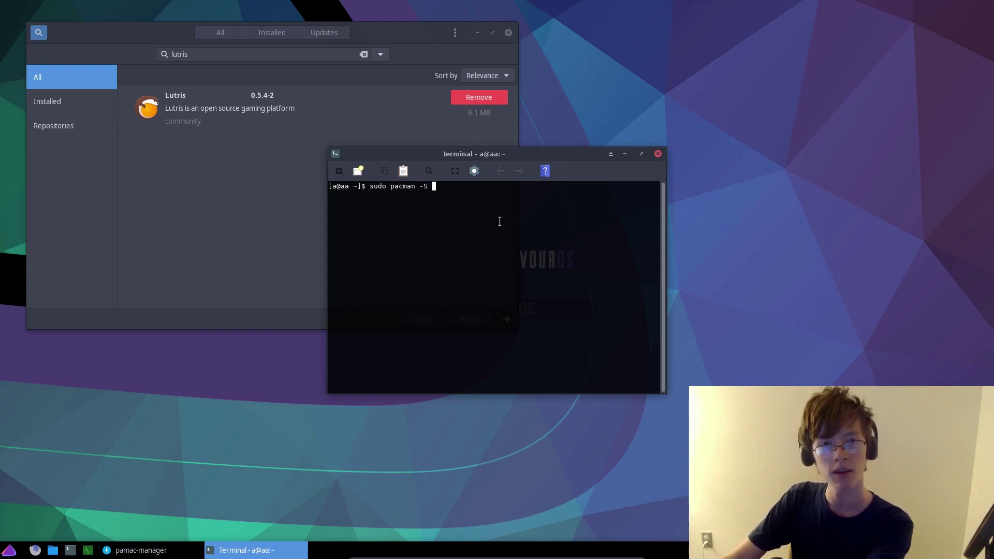
key(BackSpace)
key(BackSpace)
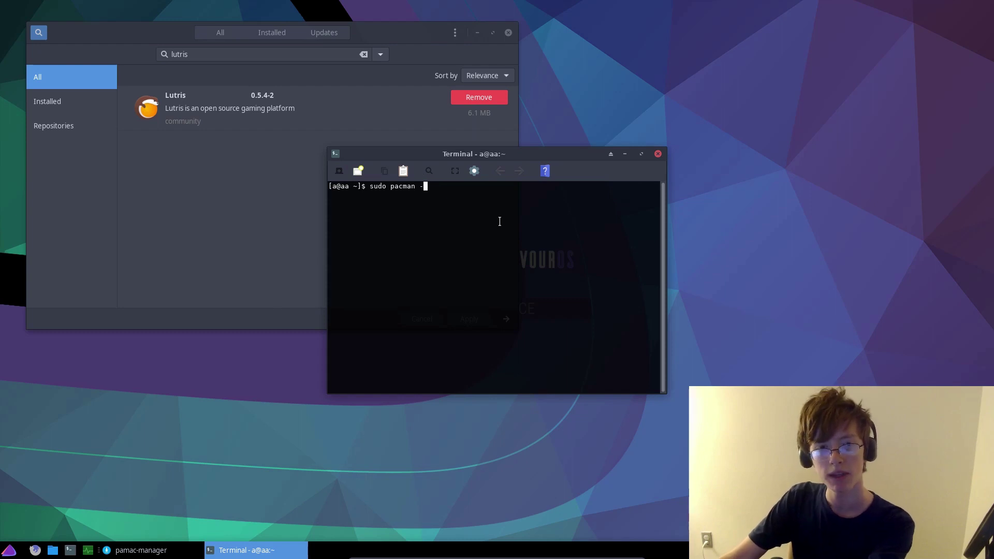
text(R)
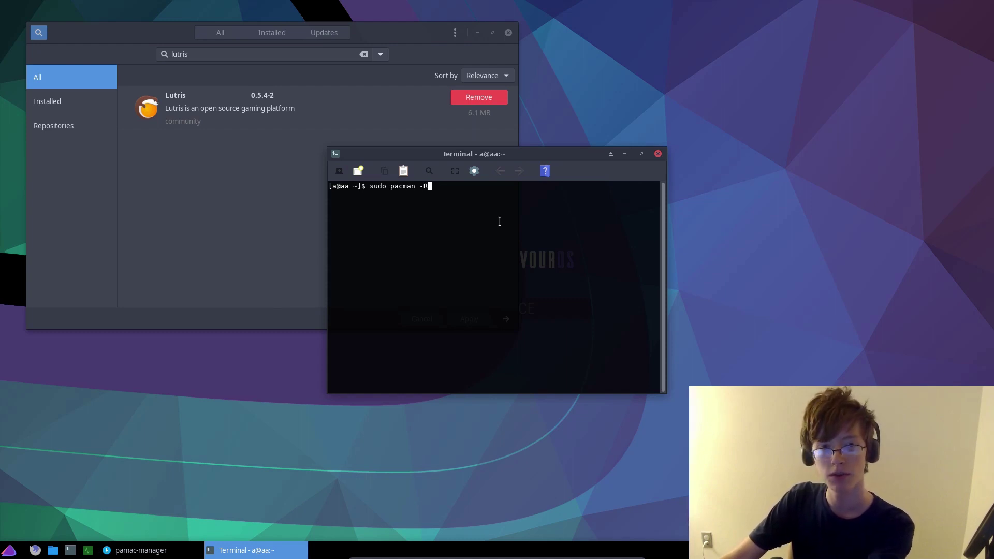
text(s )
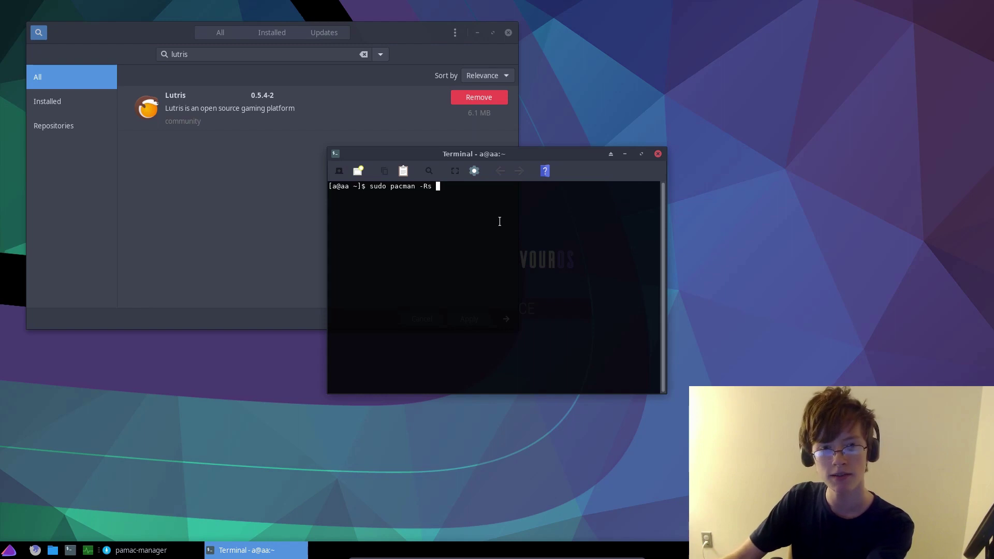
text(lutris)
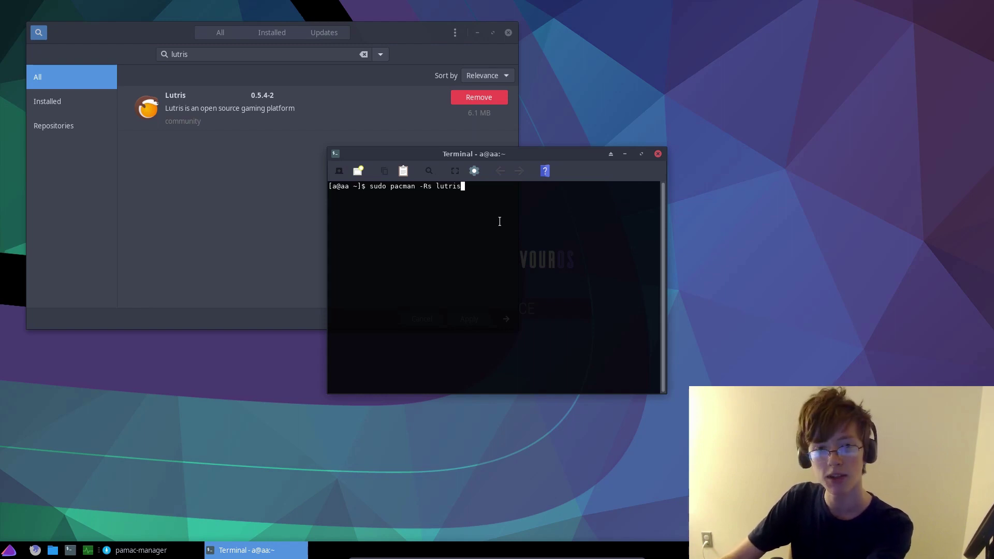
key(Return)
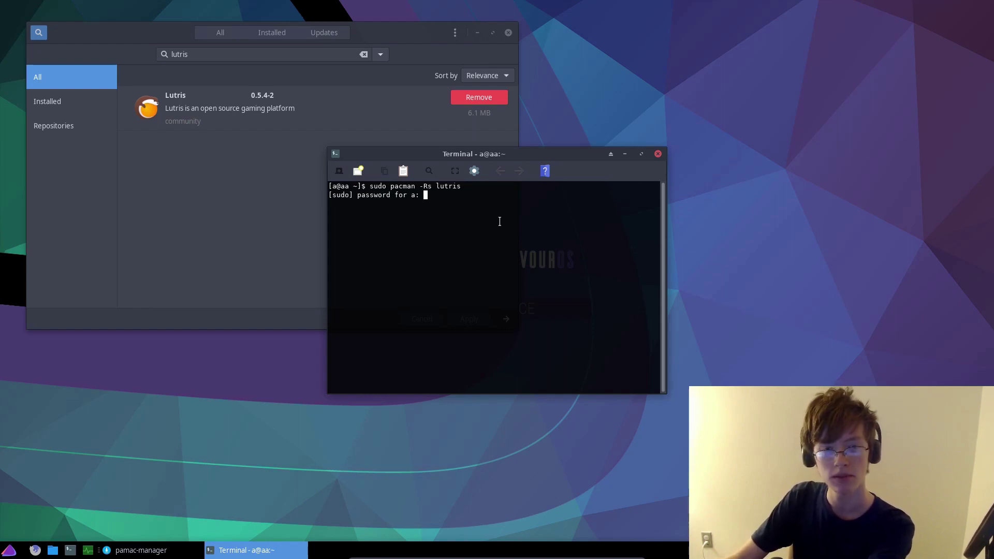
key(Return)
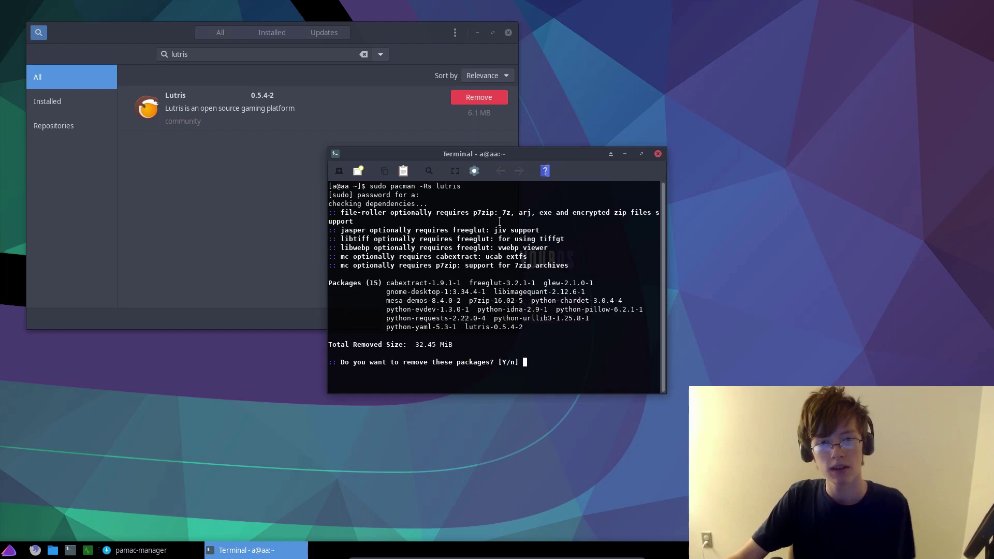
Launch Lutris to test it, dismiss the missing Vulkan libraries warning, and close its window.
click(9, 549)
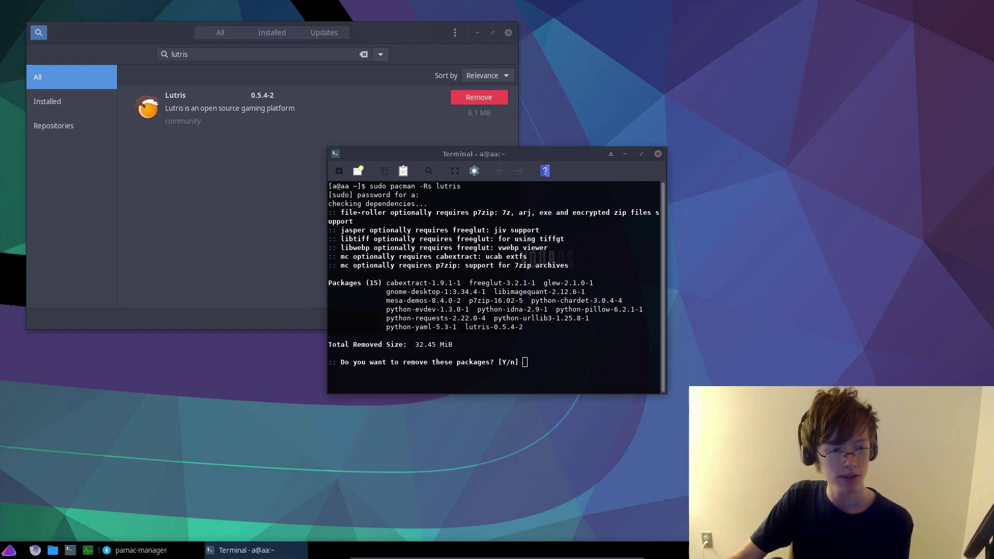
text(lutri)
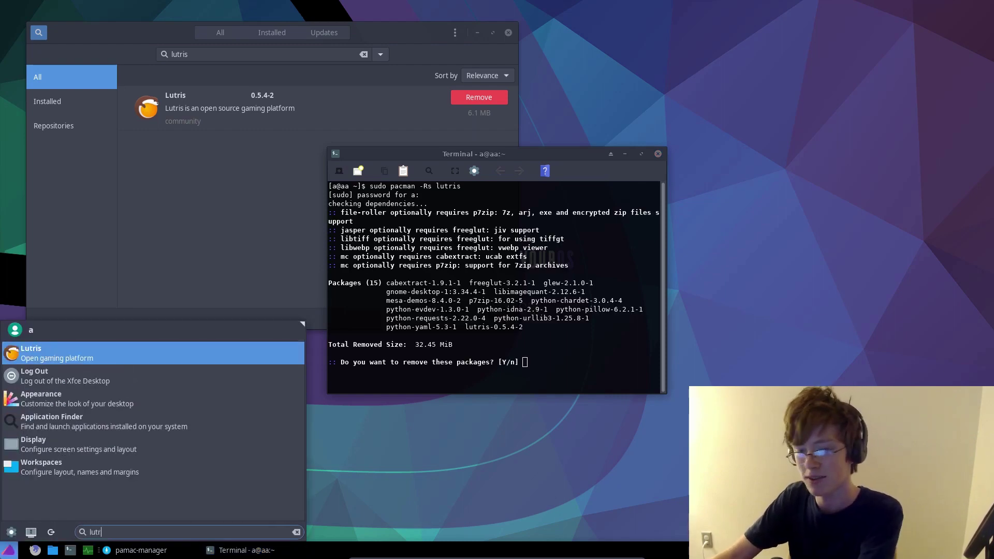
click(58, 354)
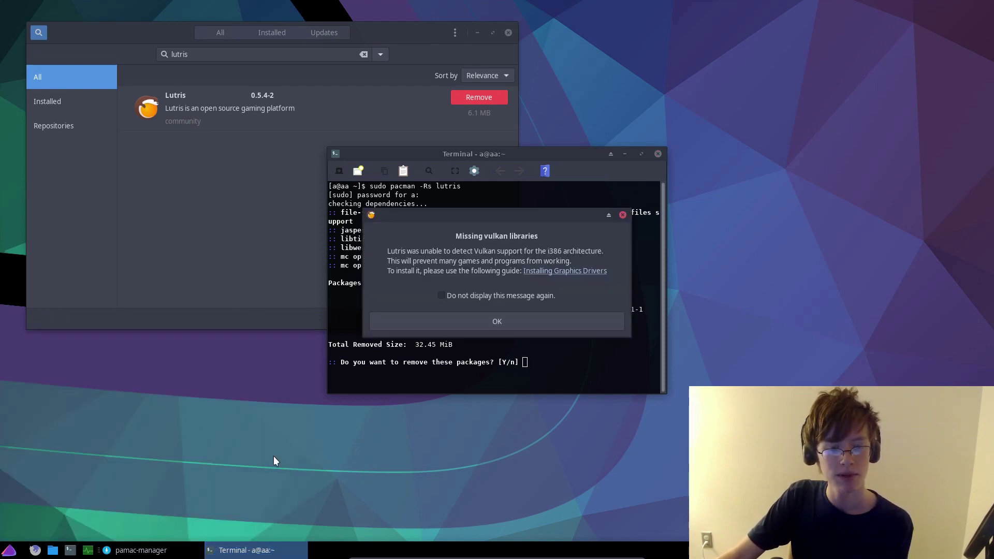
click(493, 341)
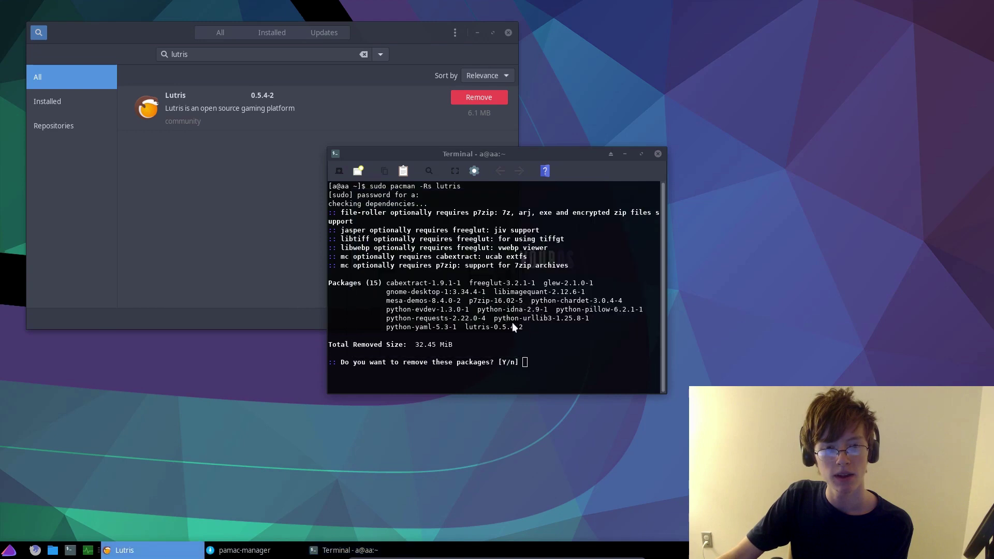
drag(682, 222, 437, 102)
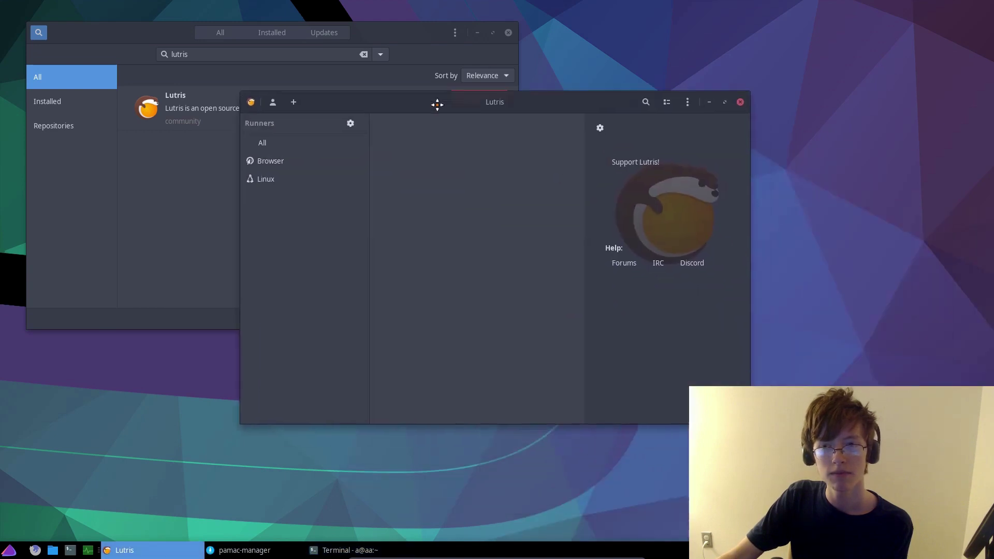
click(740, 102)
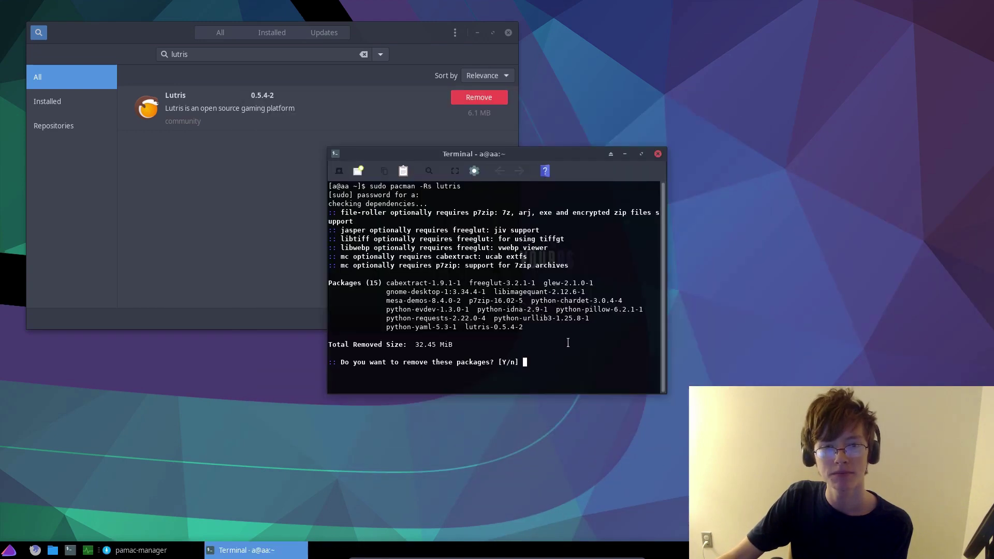
Confirm the removal of lutris and its dependencies, and search the installed applications for Lutris.
text(y)
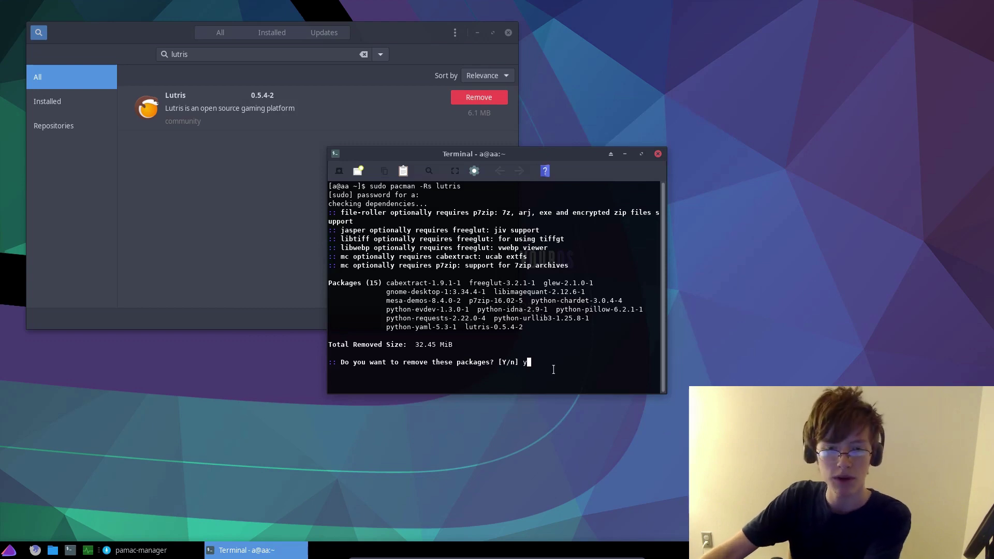
key(Return)
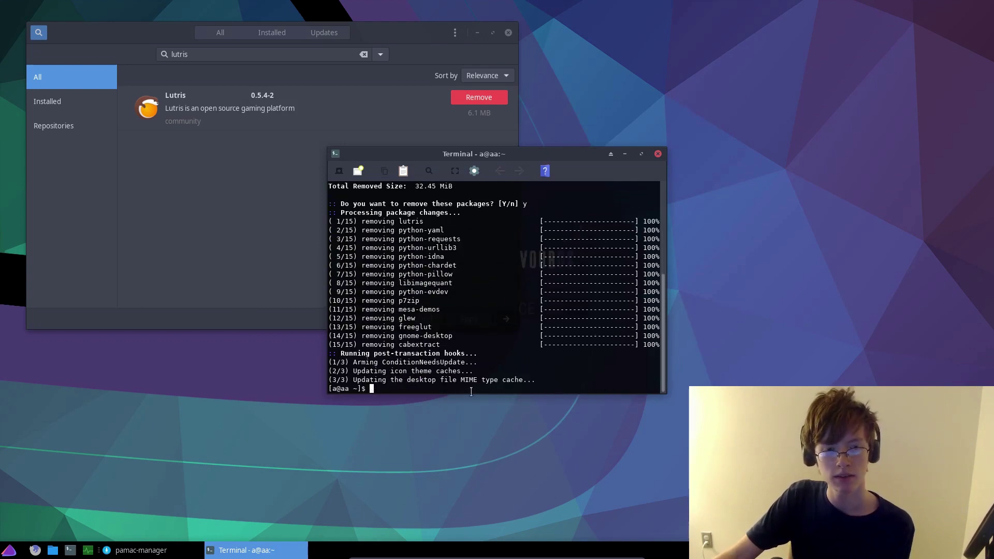
click(8, 549)
text(lutri)
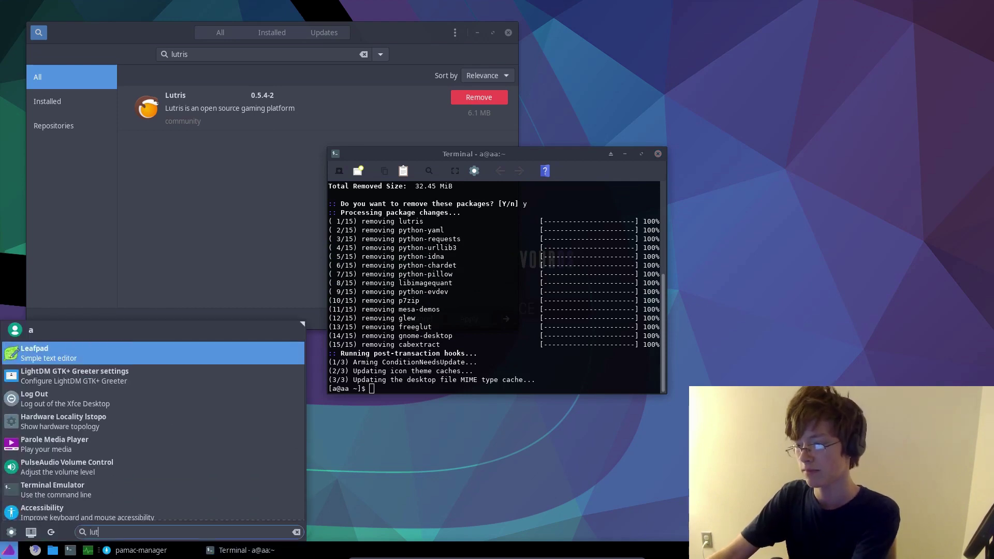
Bring the OS testing notes into view and score Installing packages 8.
key(BackSpace)
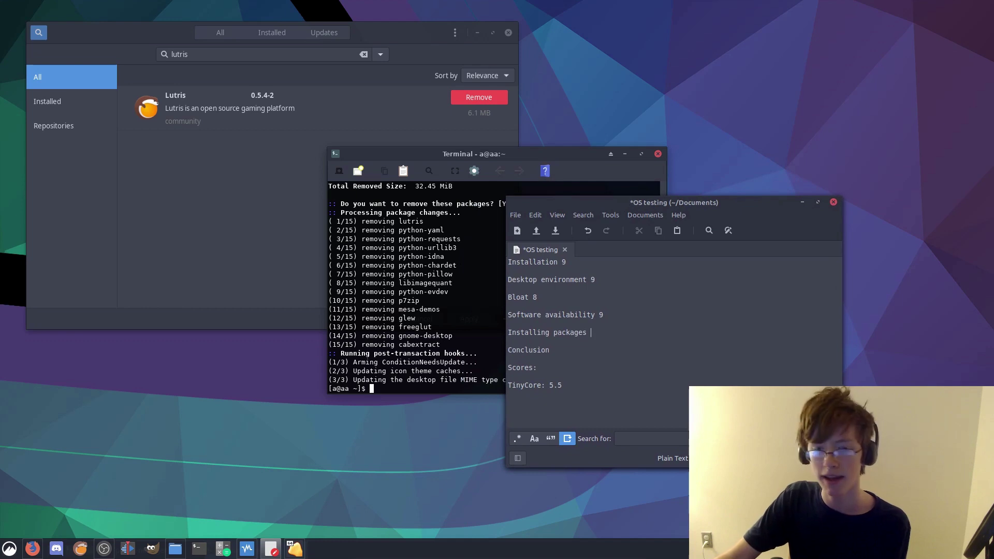
text(8)
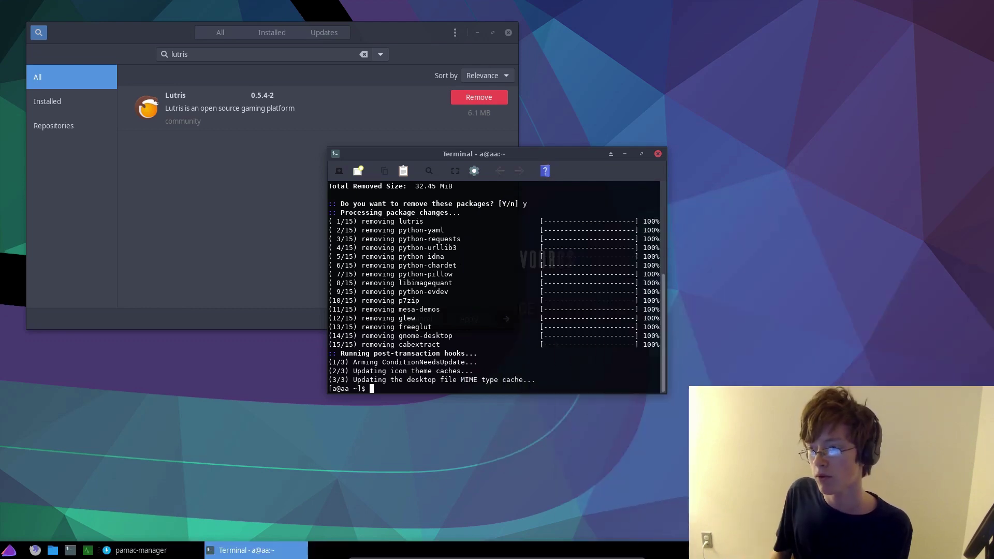